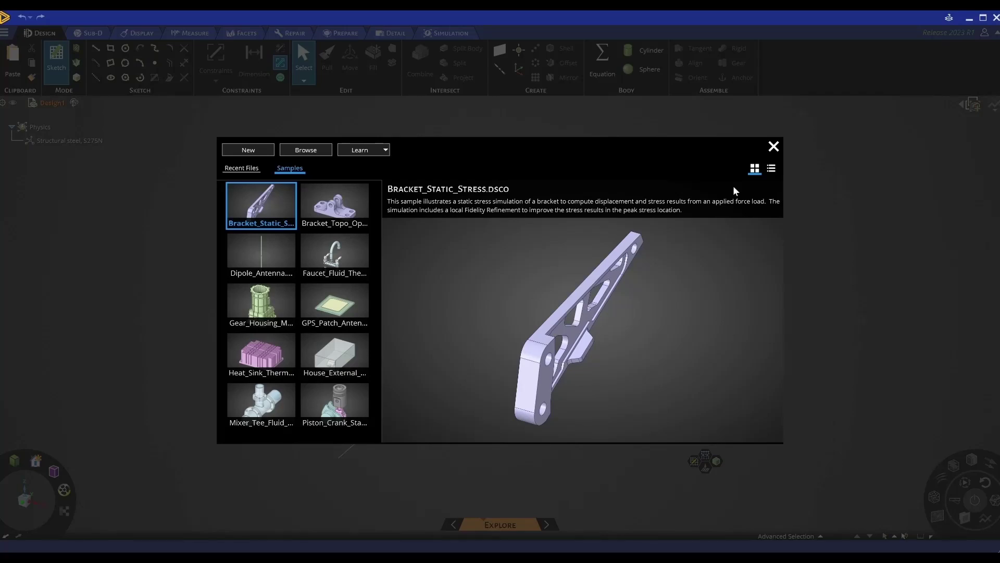
Step: Dismiss the sample browser, start history tracking for the new design and close the tracking window
{"action": "left_click", "coordinate": [774, 147]}
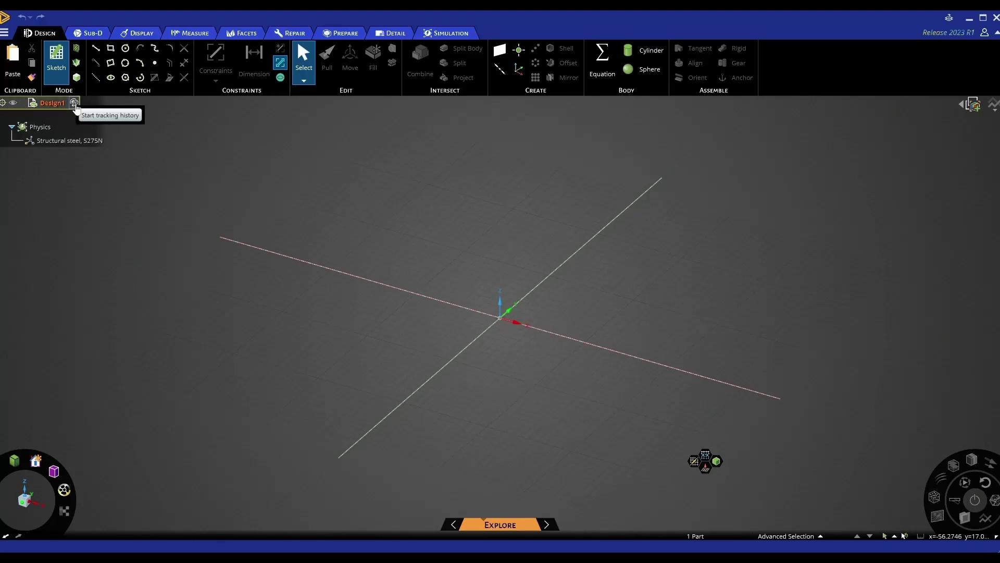
{"action": "left_click", "coordinate": [74, 102]}
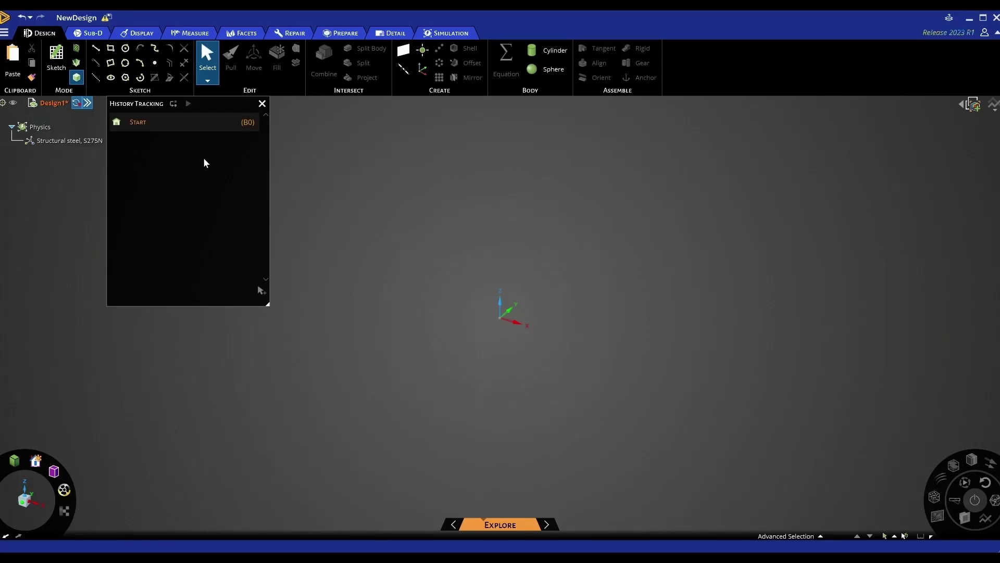
{"action": "left_click", "coordinate": [262, 105]}
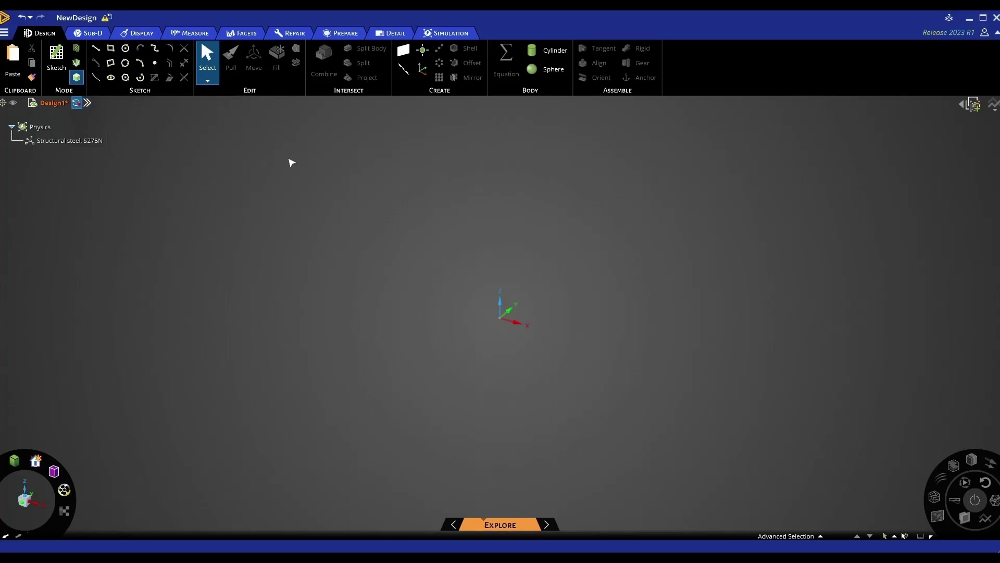
Step: Sketch a 200 mm horizontal line in plan view, drawn from its center at the origin along the horizontal axis
{"action": "left_click", "coordinate": [96, 51]}
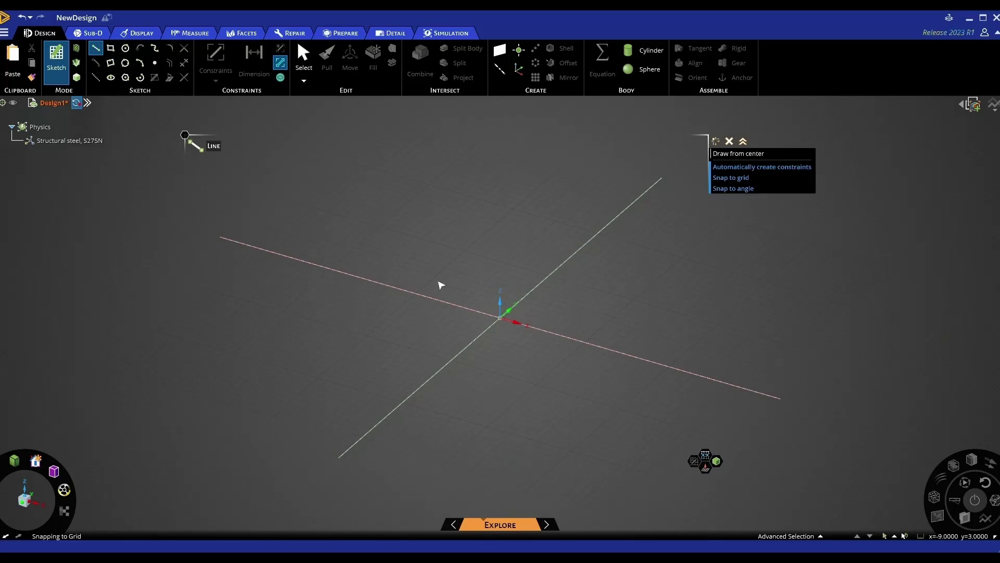
{"action": "key", "text": "v"}
{"action": "scroll", "coordinate": [432, 275], "scroll_direction": "down", "scroll_amount": 1}
{"action": "scroll", "coordinate": [435, 279], "scroll_direction": "down", "scroll_amount": 1}
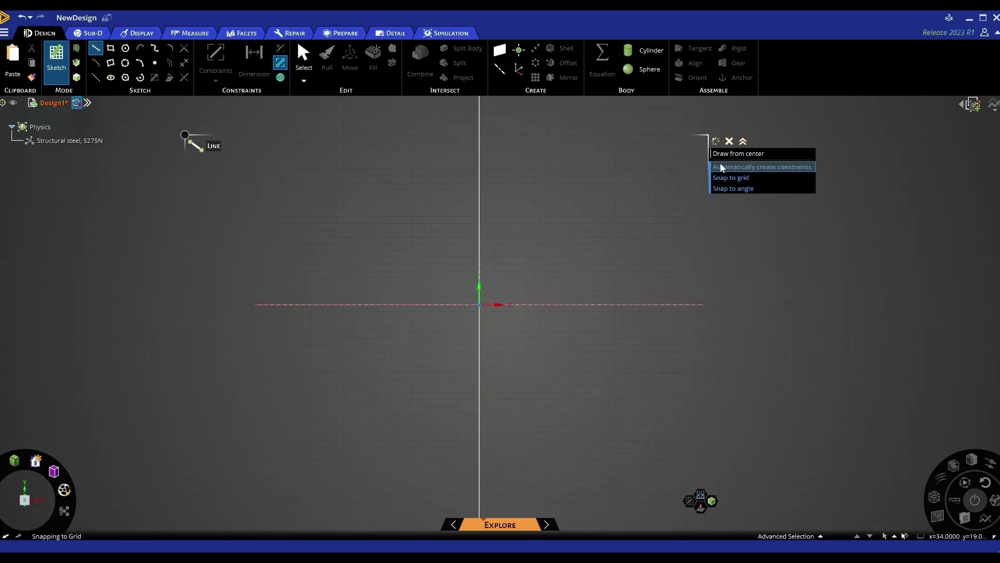
{"action": "left_click", "coordinate": [735, 157]}
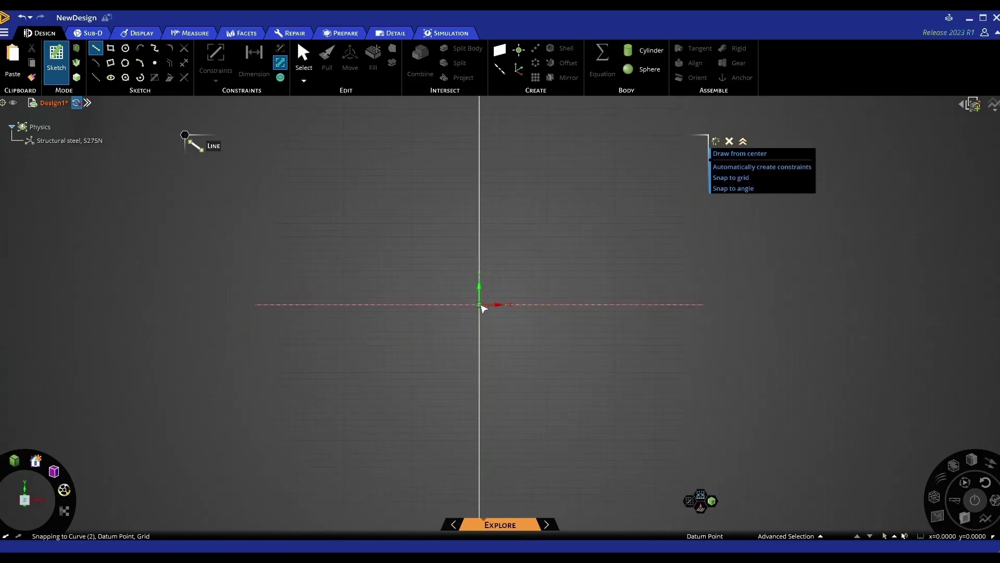
{"action": "left_click", "coordinate": [479, 304]}
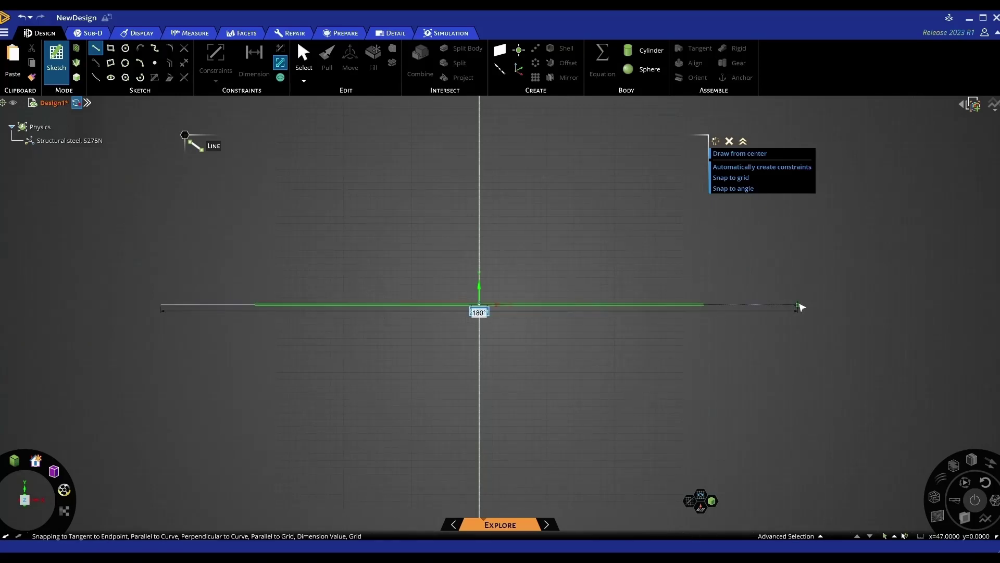
{"action": "left_click", "coordinate": [801, 307]}
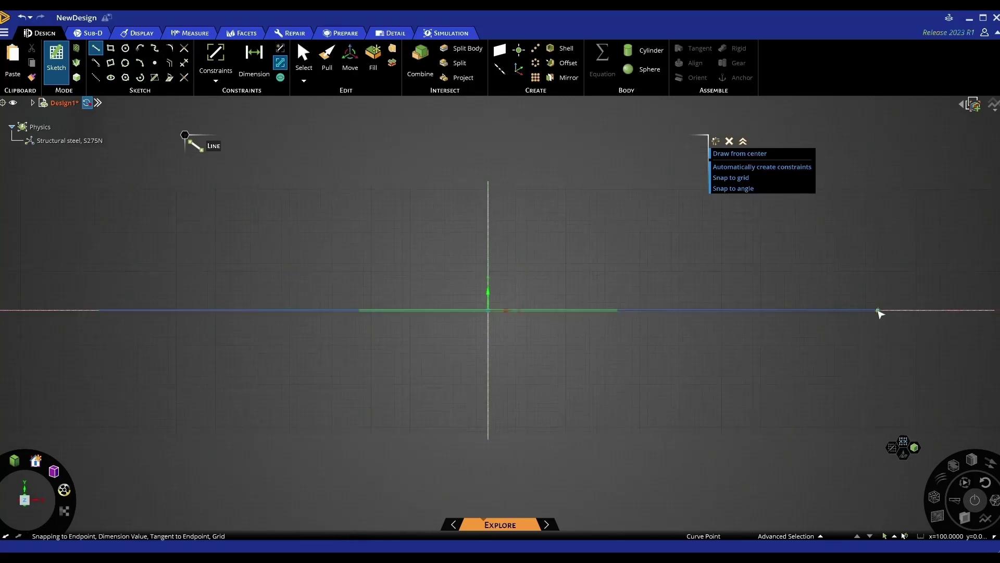
Step: With drawing from center off, sketch a 150 mm line at 150° from the horizontal line's left end and close the triangle to its right end
{"action": "left_click", "coordinate": [735, 157]}
{"action": "middle_click_drag", "start_coordinate": [422, 280], "coordinate": [521, 187], "text": "shift"}
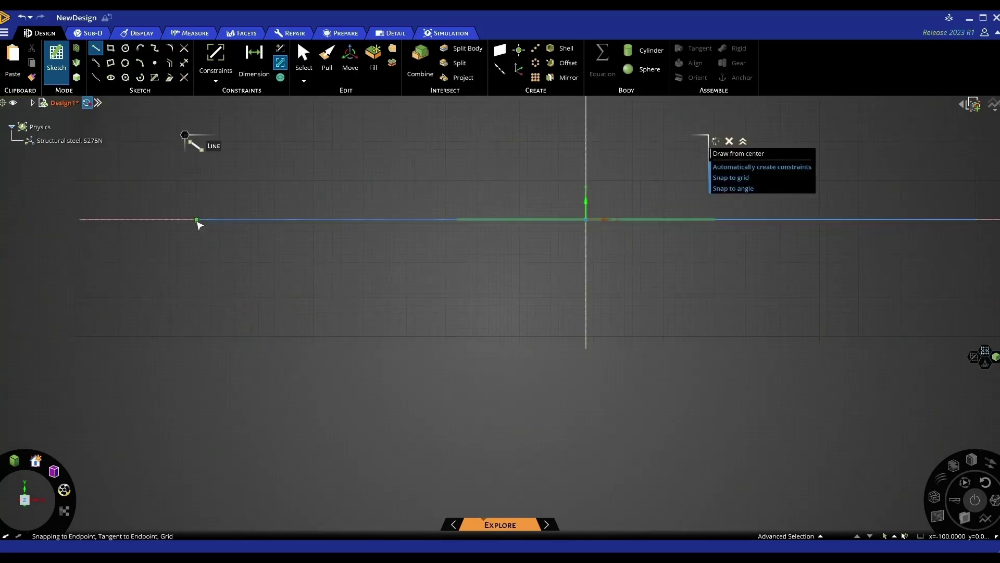
{"action": "left_click", "coordinate": [197, 219]}
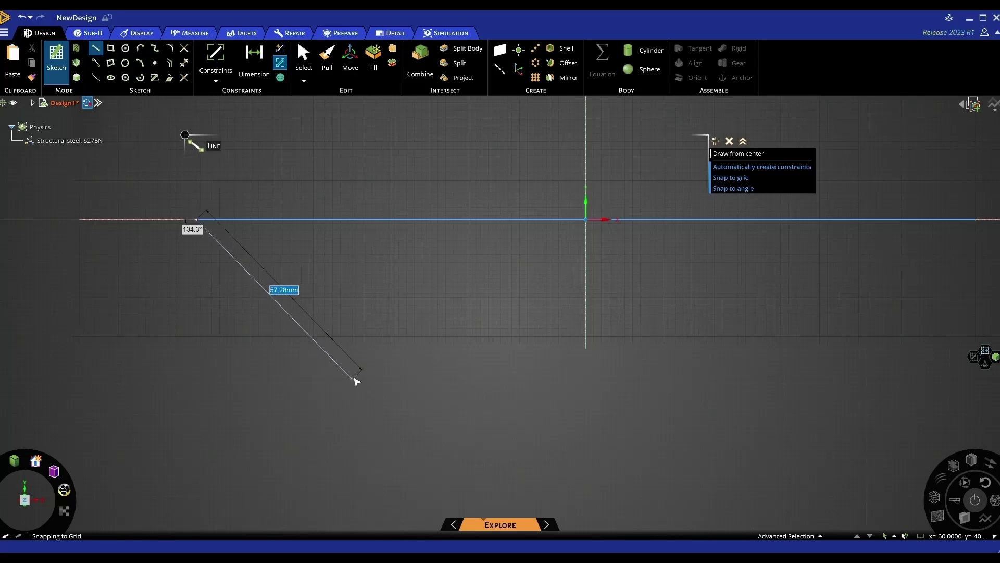
{"action": "key", "text": "Tab"}
{"action": "type", "text": "150"}
{"action": "key", "text": "Tab"}
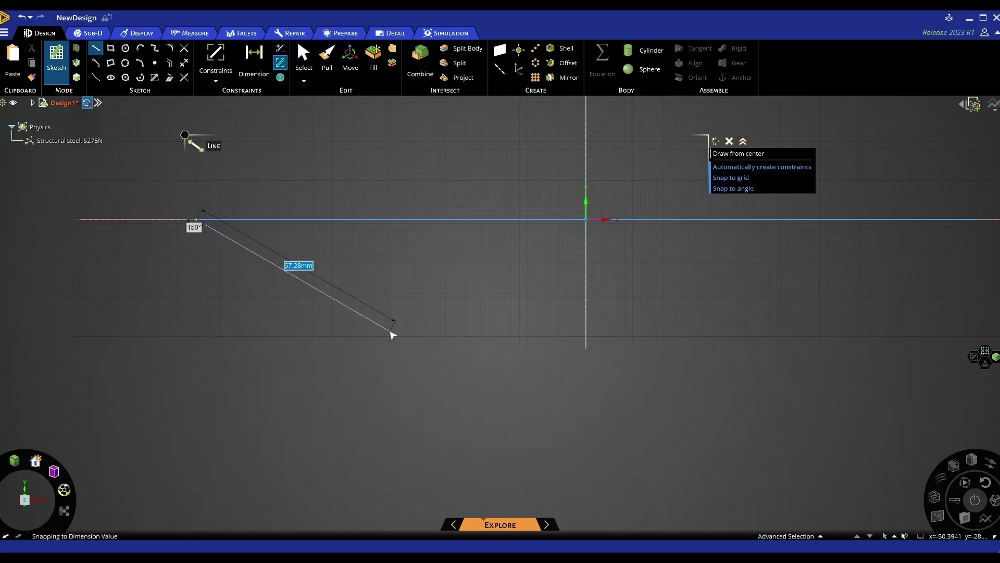
{"action": "left_click", "coordinate": [703, 512]}
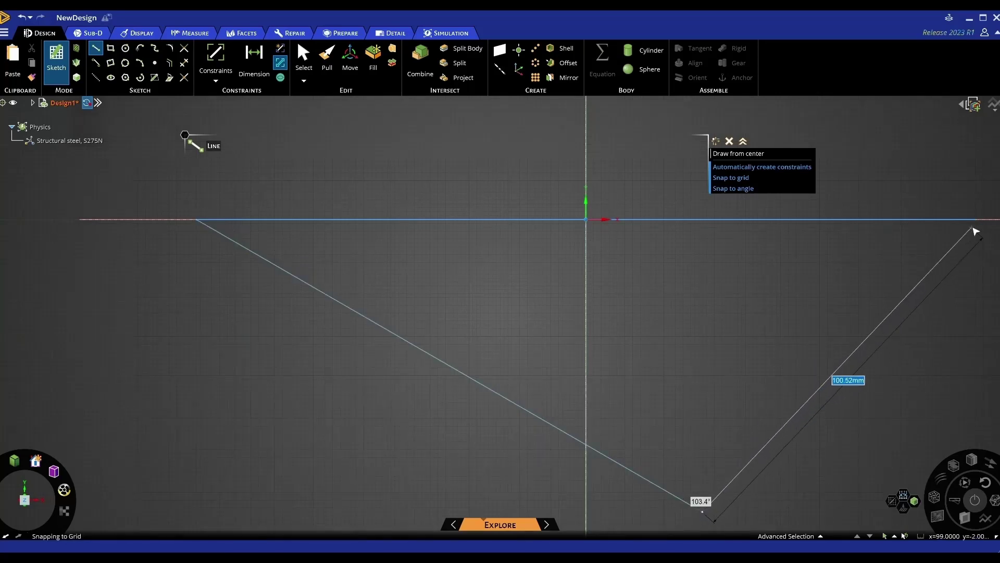
{"action": "left_click", "coordinate": [977, 220]}
Step: Dimension the horizontal line's length, the left sloping line's length and the angle between the two lines
{"action": "middle_click_drag", "start_coordinate": [612, 358], "coordinate": [483, 329], "text": "ctrl"}
{"action": "scroll", "coordinate": [500, 336], "scroll_direction": "down", "scroll_amount": 1}
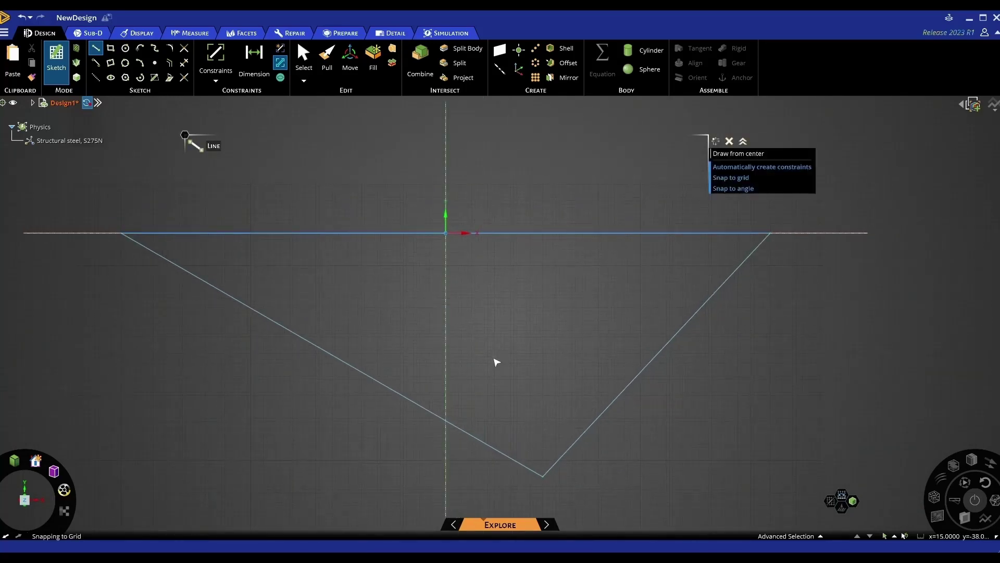
{"action": "scroll", "coordinate": [493, 349], "scroll_direction": "down", "scroll_amount": 1}
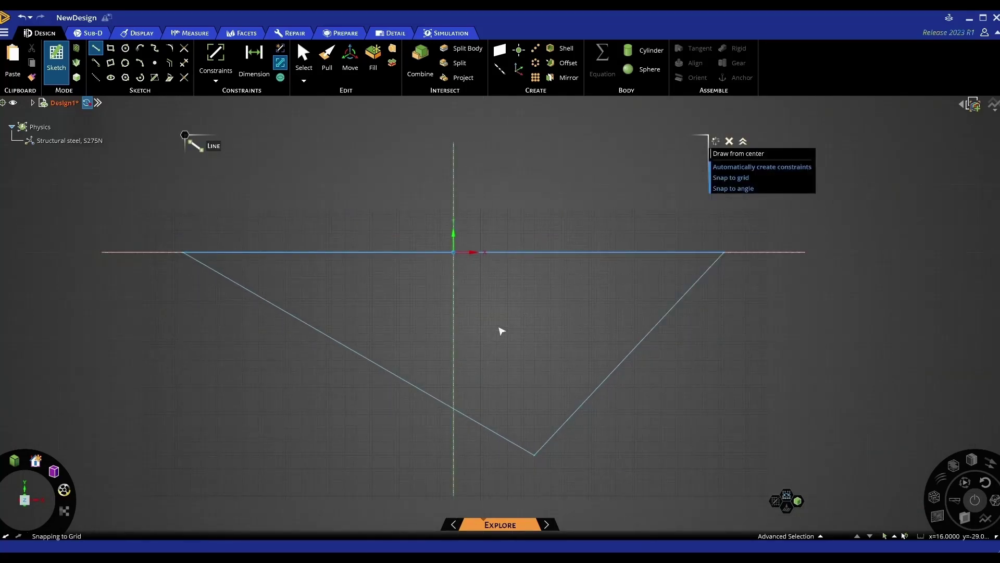
{"action": "left_click", "coordinate": [254, 53]}
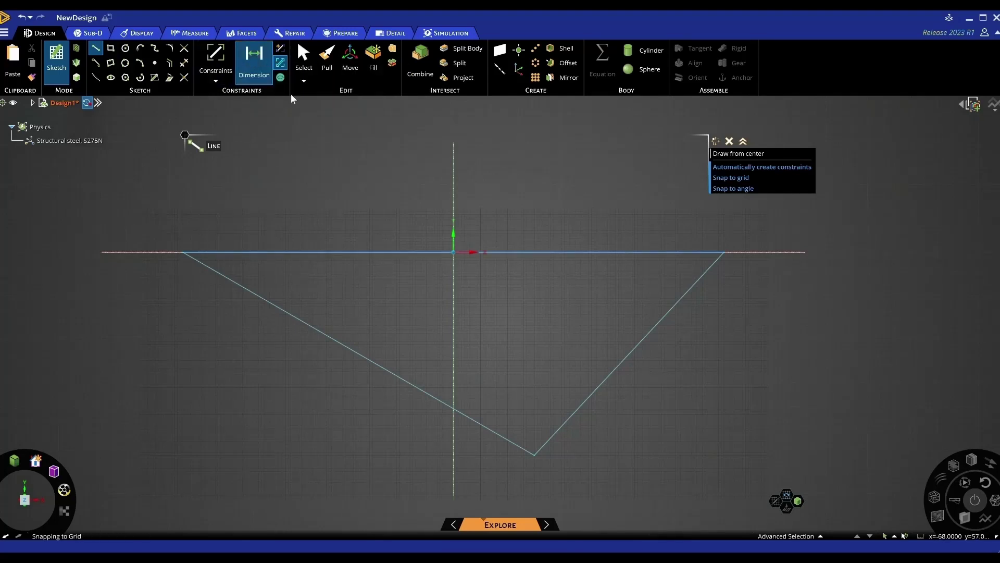
{"action": "left_click", "coordinate": [402, 253]}
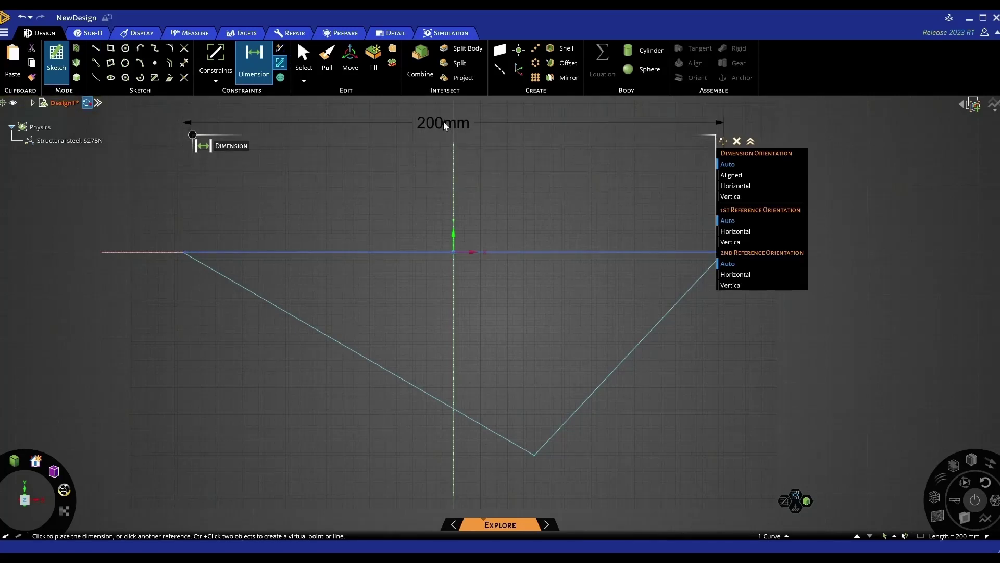
{"action": "left_click", "coordinate": [354, 236]}
{"action": "left_click", "coordinate": [313, 329]}
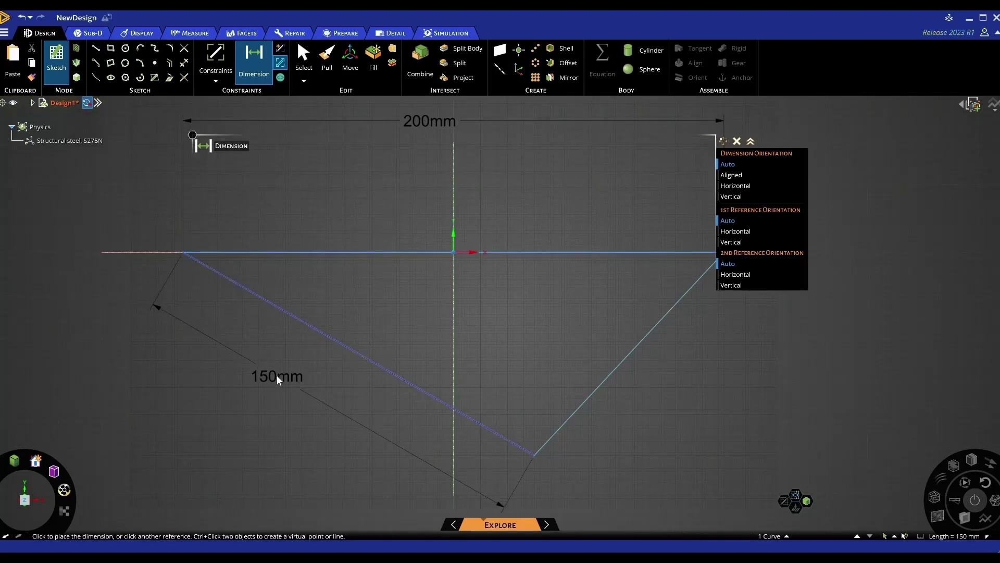
{"action": "left_click", "coordinate": [280, 381]}
{"action": "left_click", "coordinate": [267, 303]}
{"action": "left_click", "coordinate": [276, 253]}
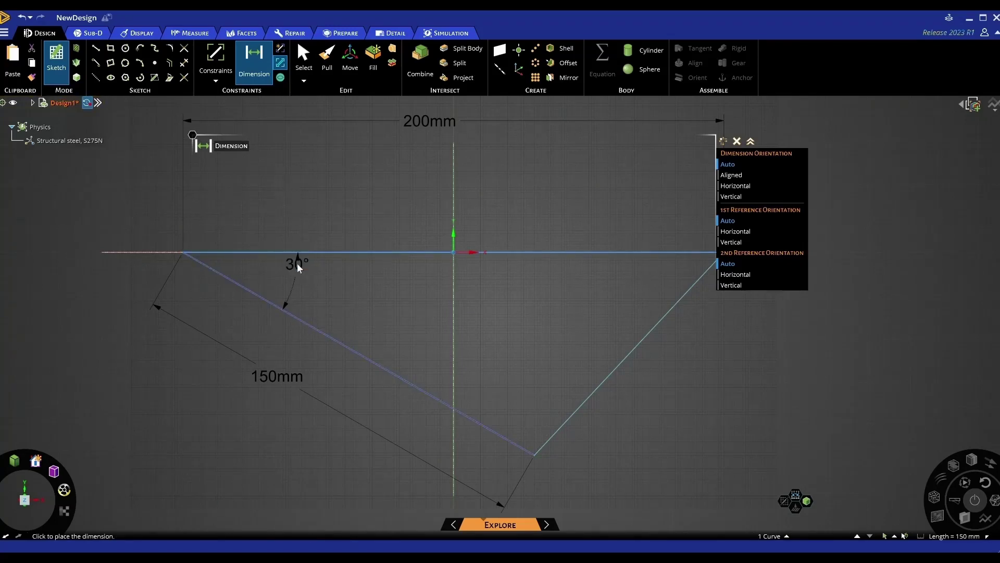
{"action": "left_click", "coordinate": [295, 276]}
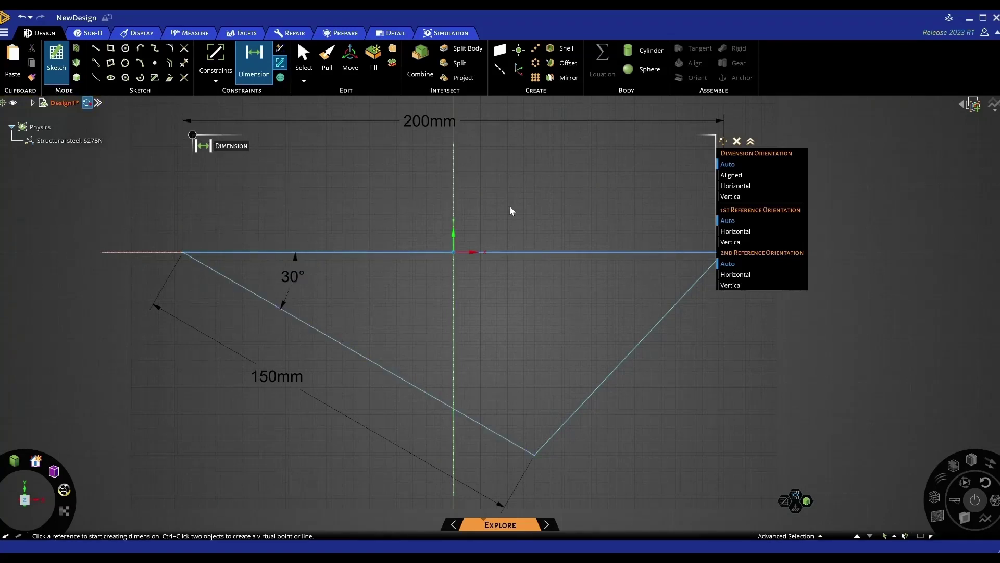
Step: Draw circles about 45 mm in diameter centered on both ends of the horizontal line, and a smaller circle on the triangle's lower vertex
{"action": "scroll", "coordinate": [439, 277], "scroll_direction": "down", "scroll_amount": 2}
{"action": "scroll", "coordinate": [439, 277], "scroll_direction": "down", "scroll_amount": 1}
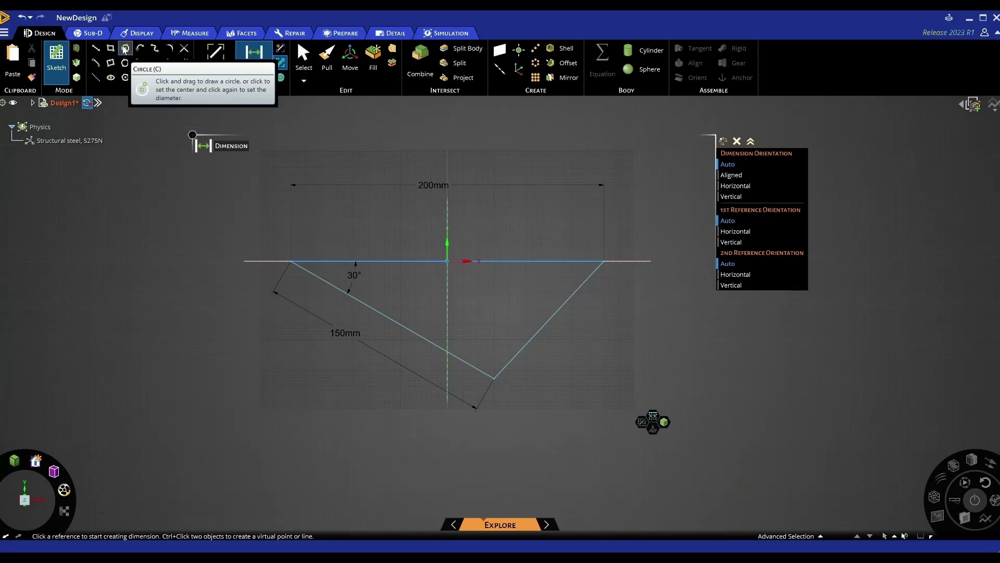
{"action": "left_click", "coordinate": [125, 50]}
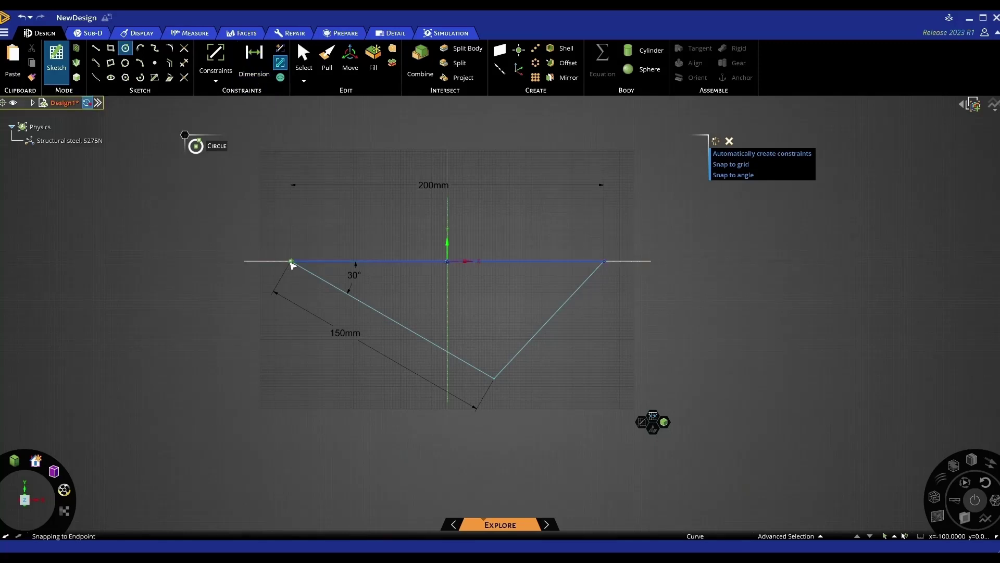
{"action": "left_click", "coordinate": [290, 260]}
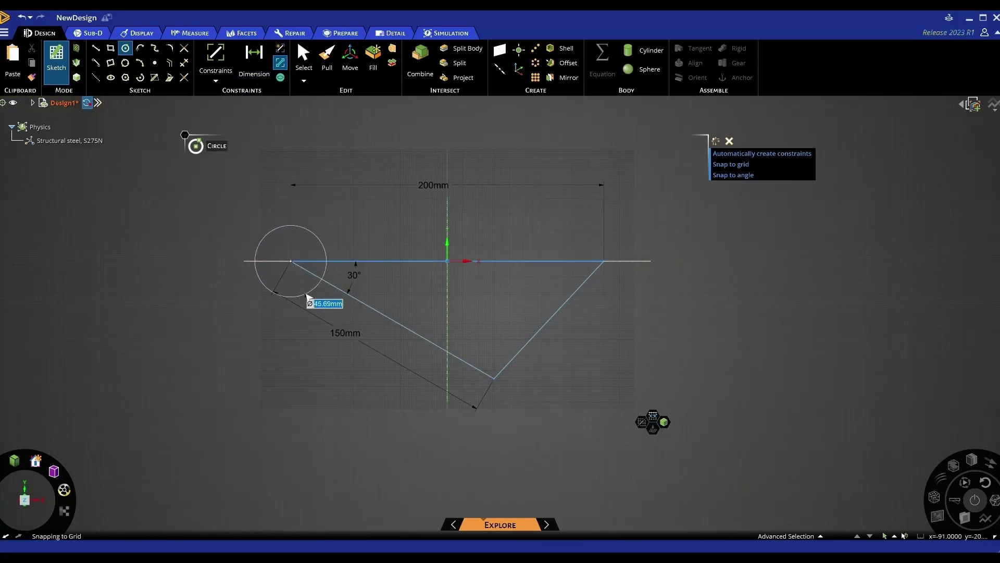
{"action": "key", "text": "Escape"}
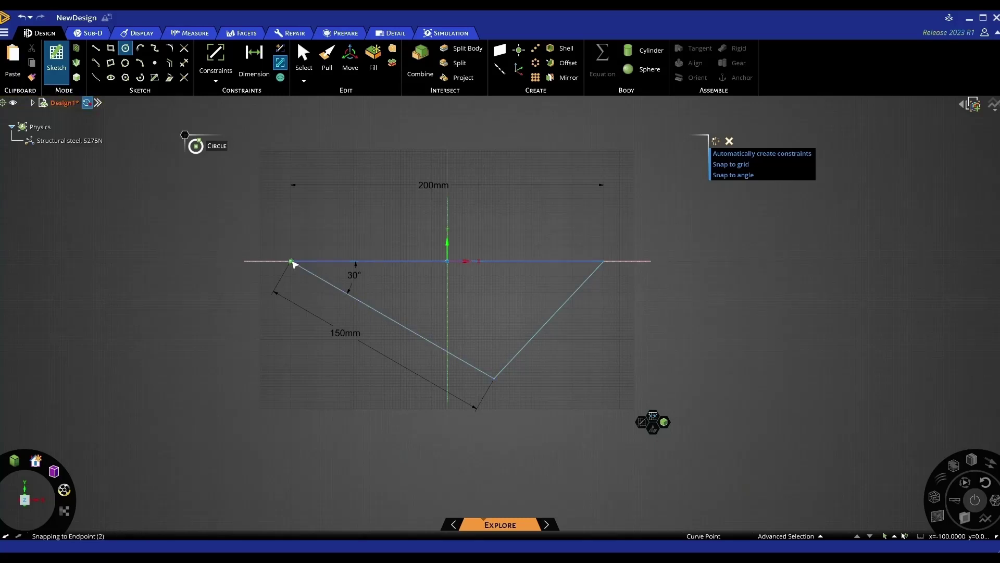
{"action": "left_click", "coordinate": [292, 262]}
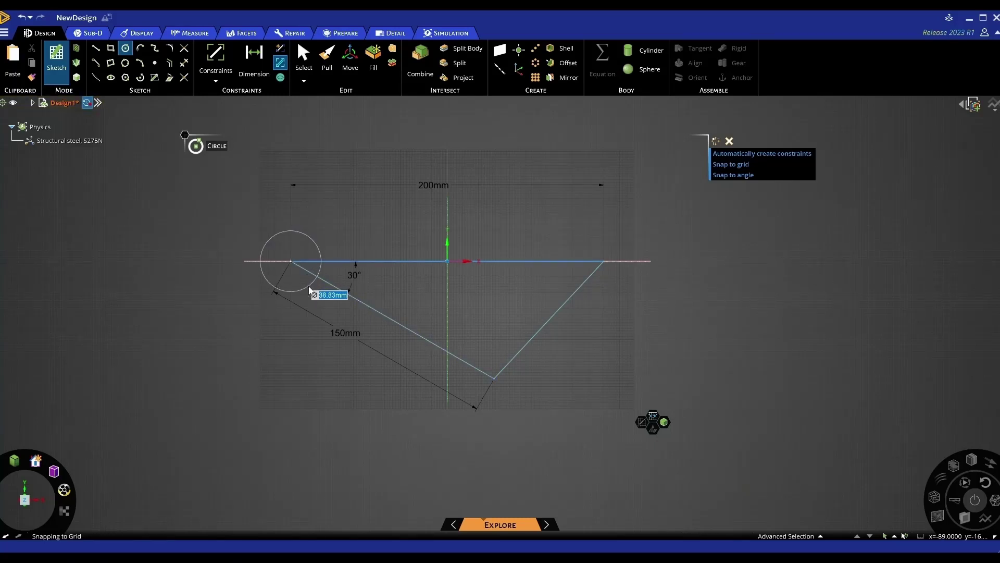
{"action": "left_click", "coordinate": [323, 290]}
{"action": "left_click", "coordinate": [604, 261]}
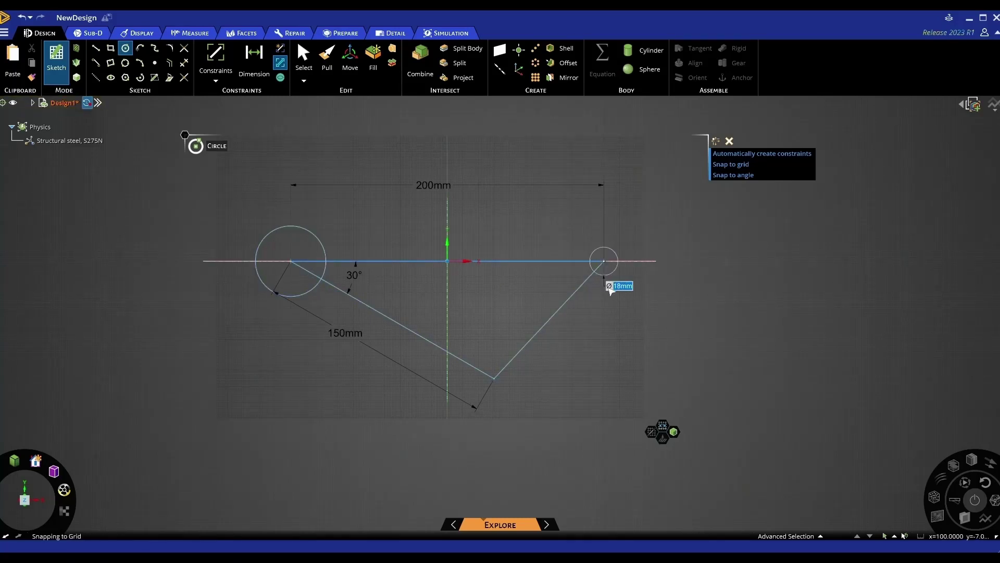
{"action": "left_click", "coordinate": [613, 296]}
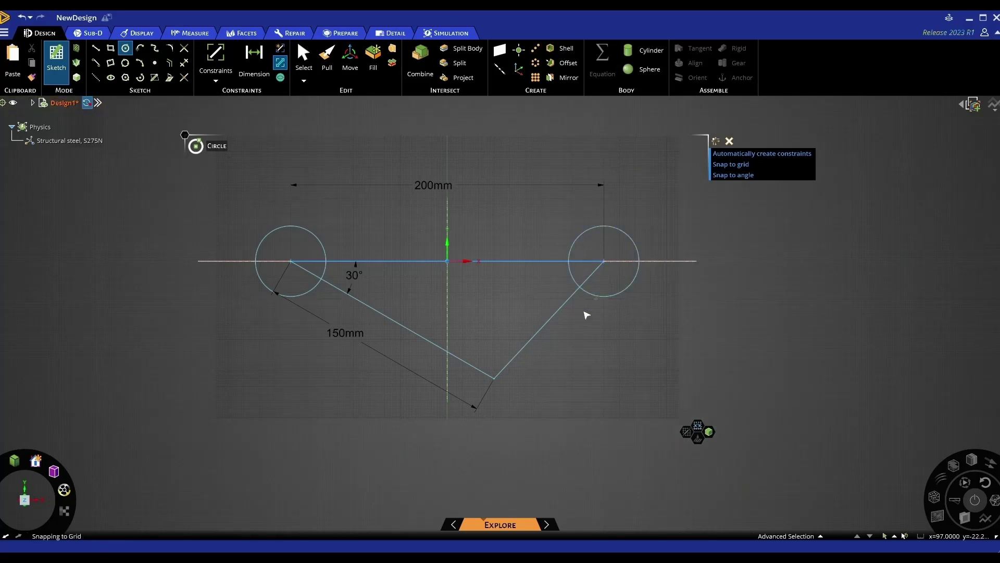
{"action": "left_click", "coordinate": [494, 378]}
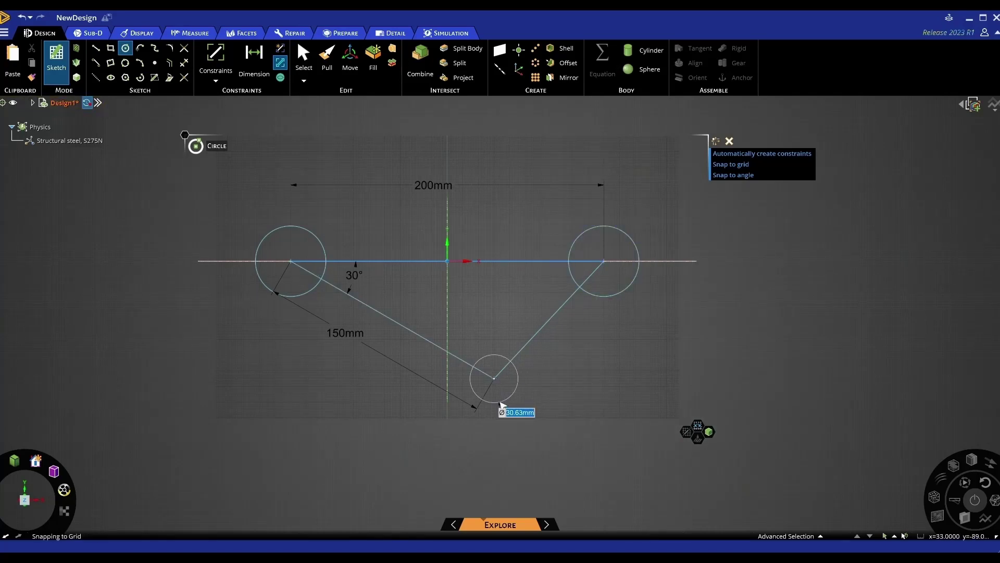
{"action": "left_click", "coordinate": [500, 406]}
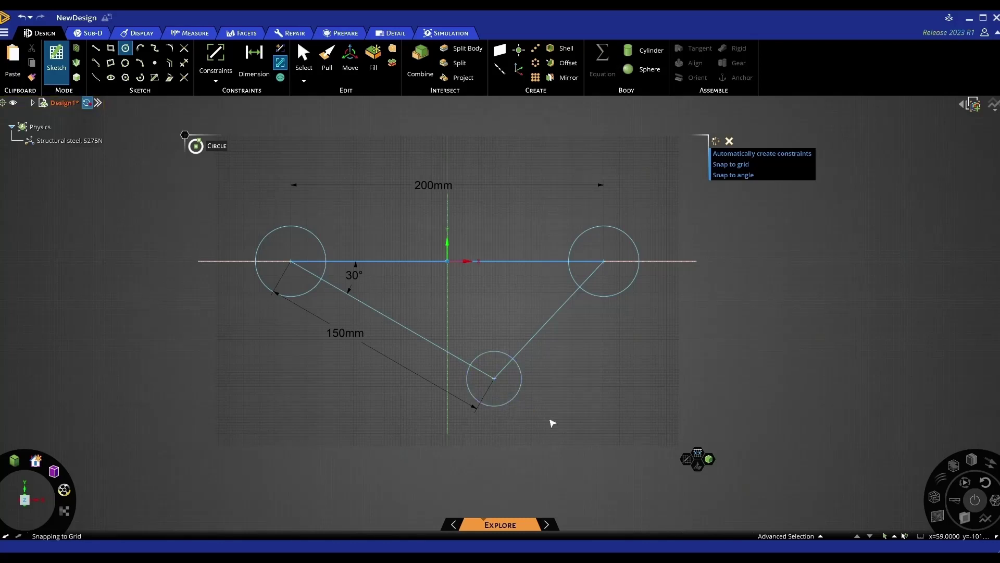
Step: Draw a tangent line joining the tops of the left and right circles
{"action": "left_click", "coordinate": [98, 65]}
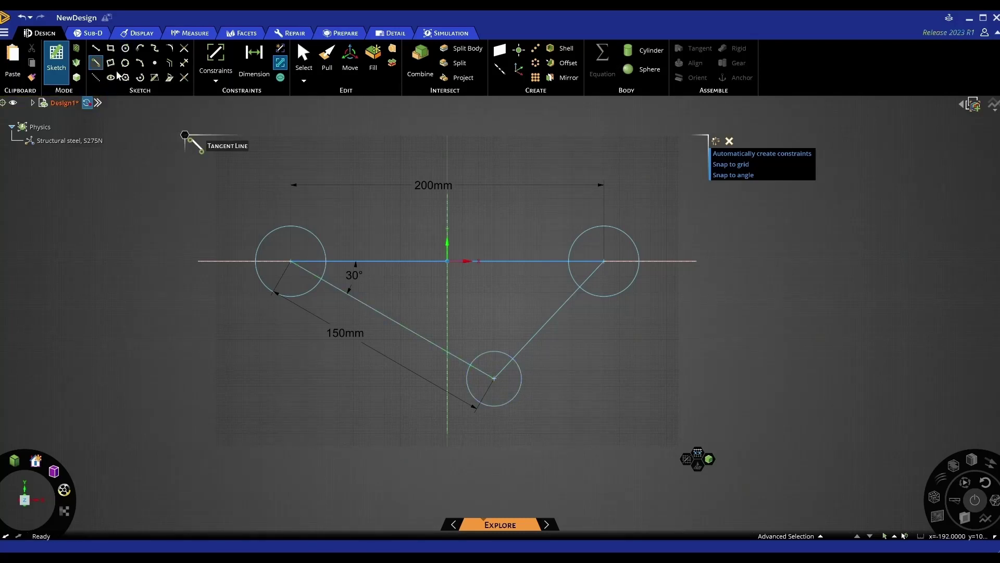
{"action": "left_click", "coordinate": [296, 228]}
{"action": "left_click", "coordinate": [607, 226]}
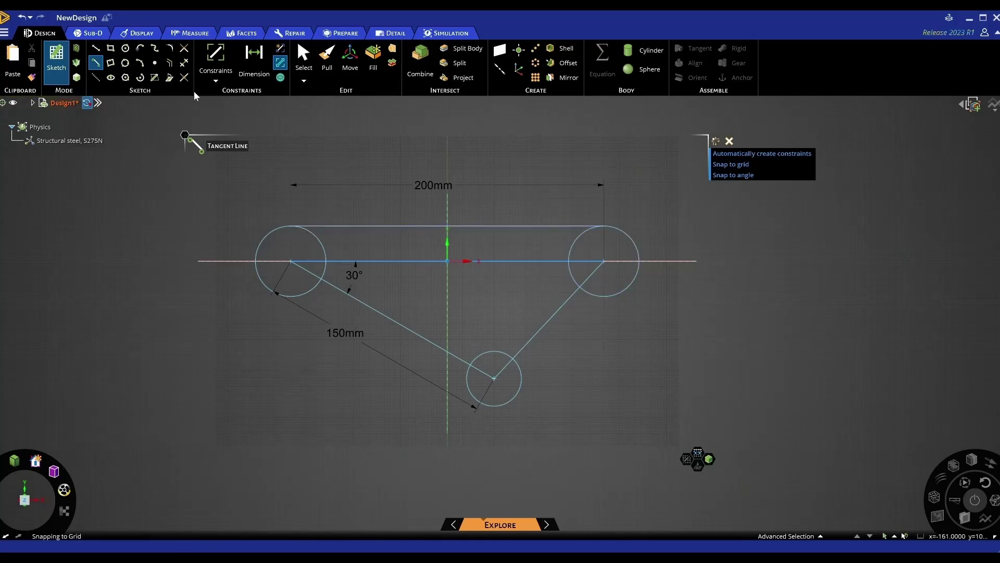
Step: Trim away the construction lines inside the end circles, the horizontal centerline, and the inner arcs, leaving one closed bracket outline
{"action": "left_click", "coordinate": [184, 63]}
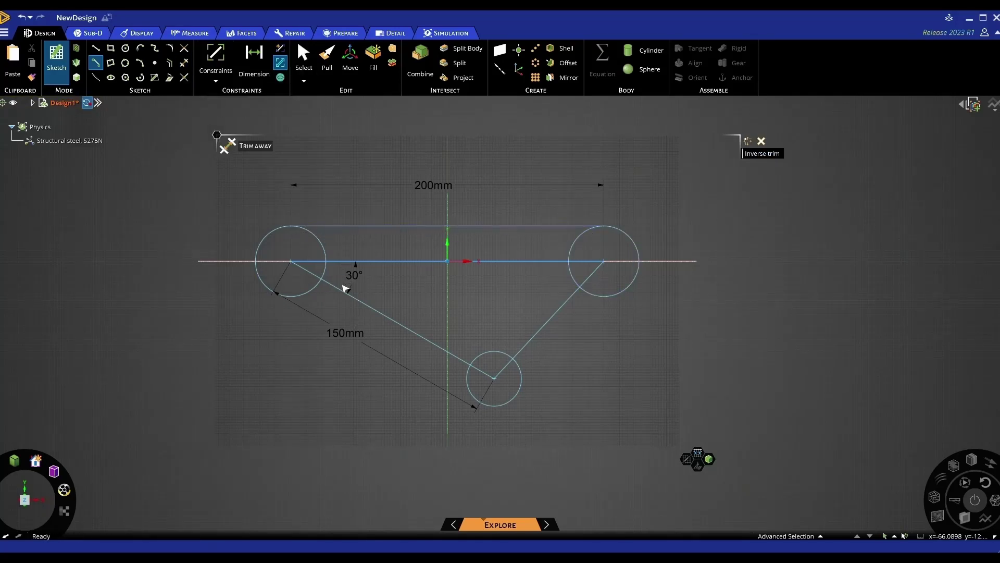
{"action": "left_click", "coordinate": [310, 273]}
{"action": "left_click", "coordinate": [323, 263]}
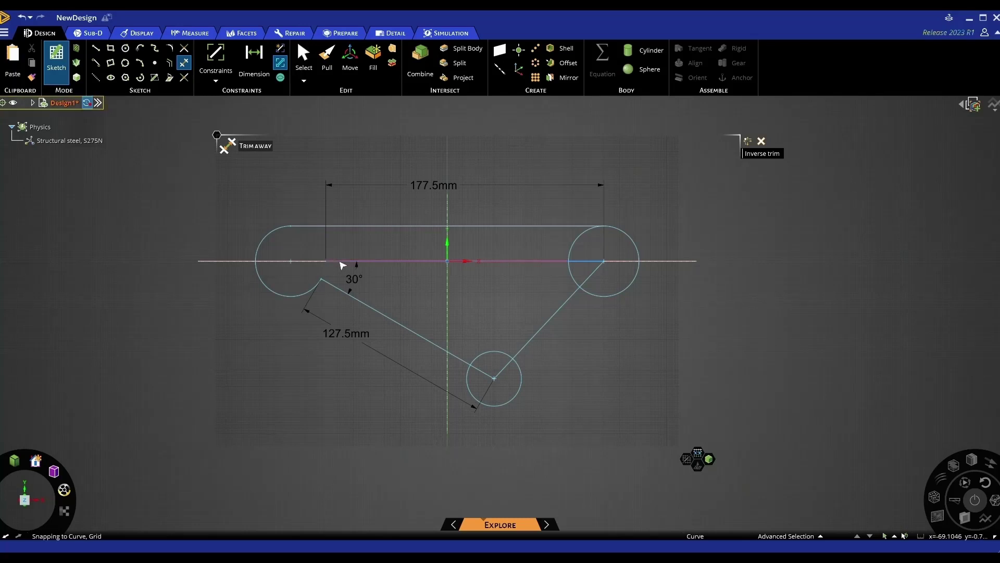
{"action": "left_click", "coordinate": [344, 263]}
{"action": "left_click", "coordinate": [591, 276]}
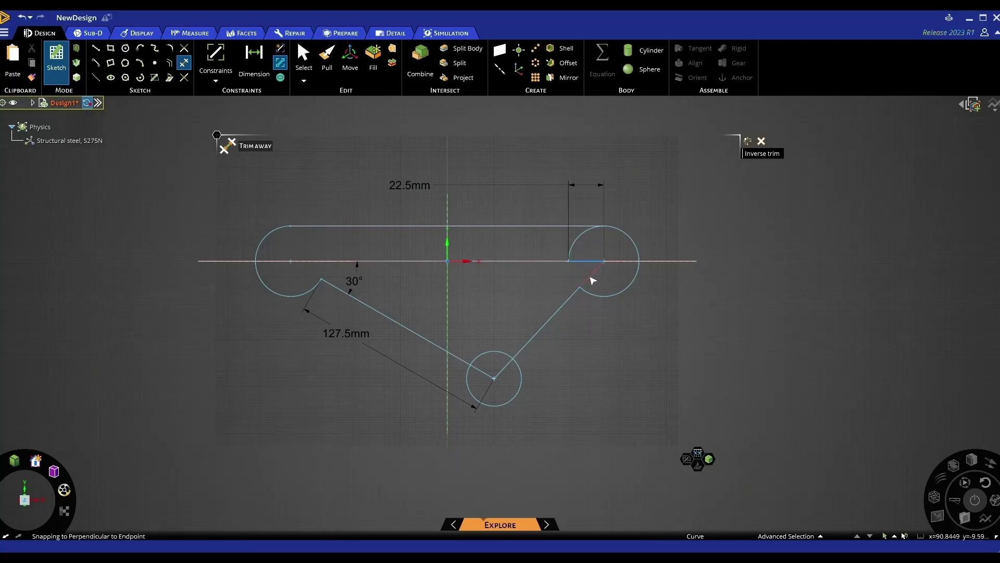
{"action": "left_click", "coordinate": [589, 261]}
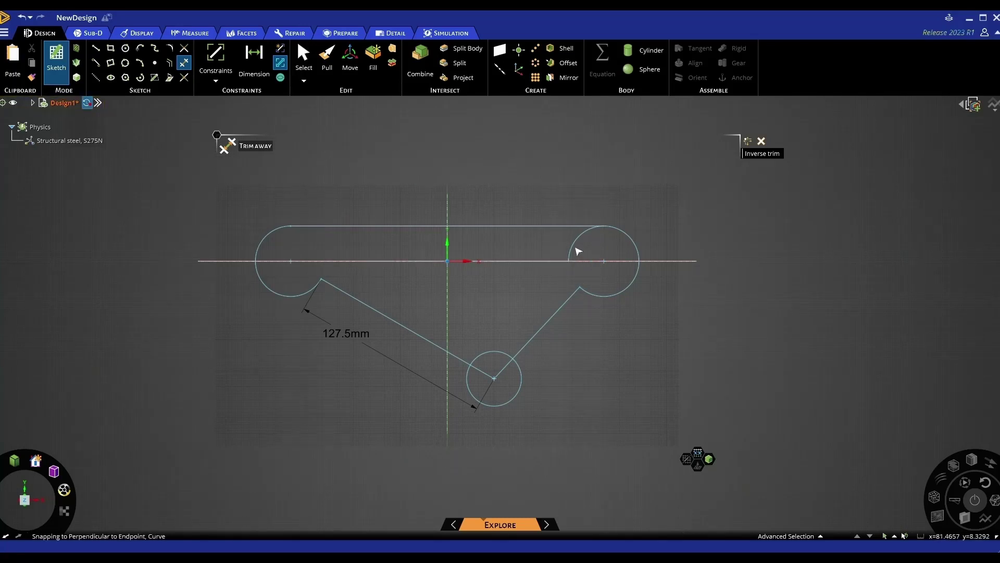
{"action": "left_click", "coordinate": [577, 250]}
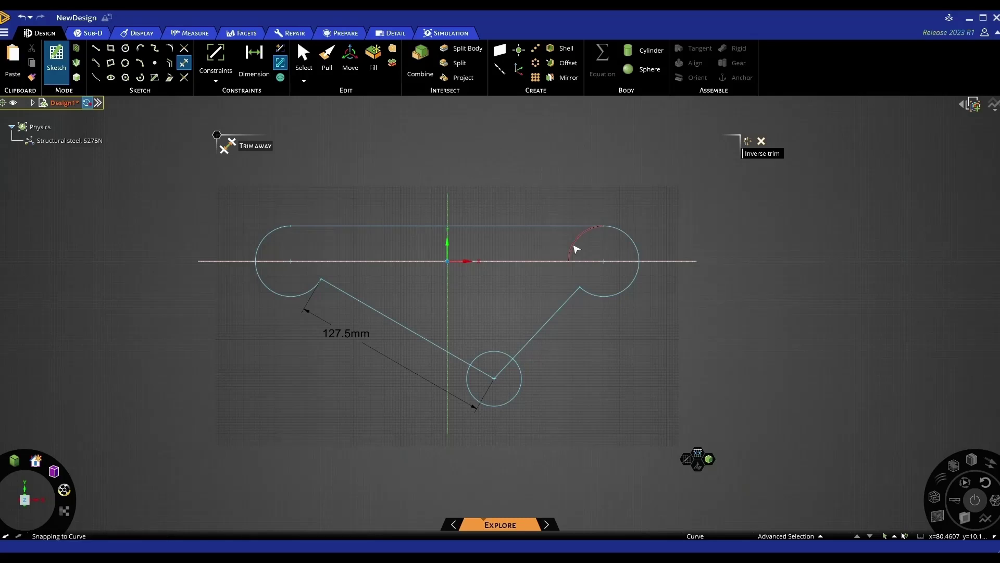
{"action": "left_click", "coordinate": [489, 353]}
{"action": "left_click", "coordinate": [491, 366]}
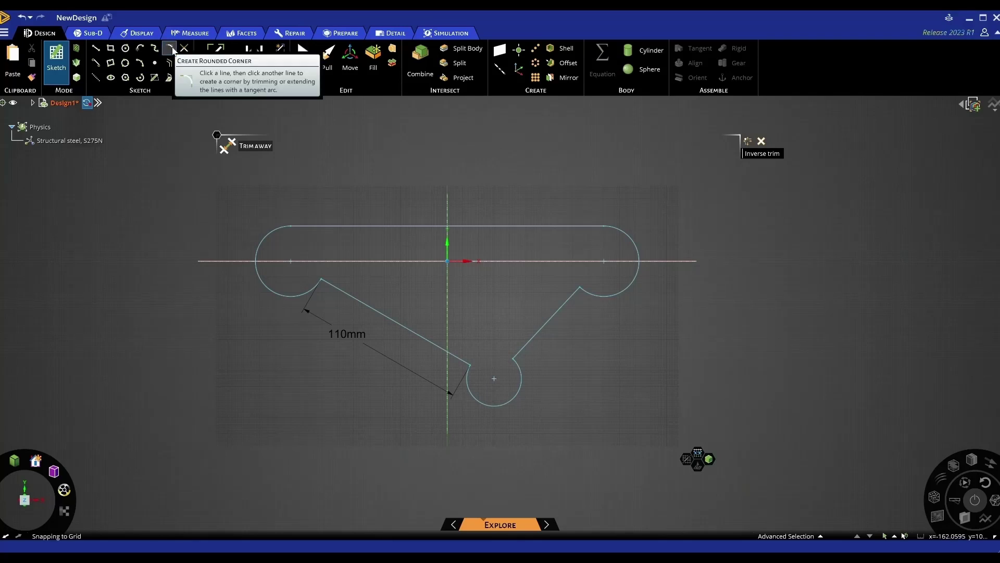
Step: Round the corners where the two sloping lines meet the left and right end arcs with a 22.5 mm radius
{"action": "left_click", "coordinate": [172, 49]}
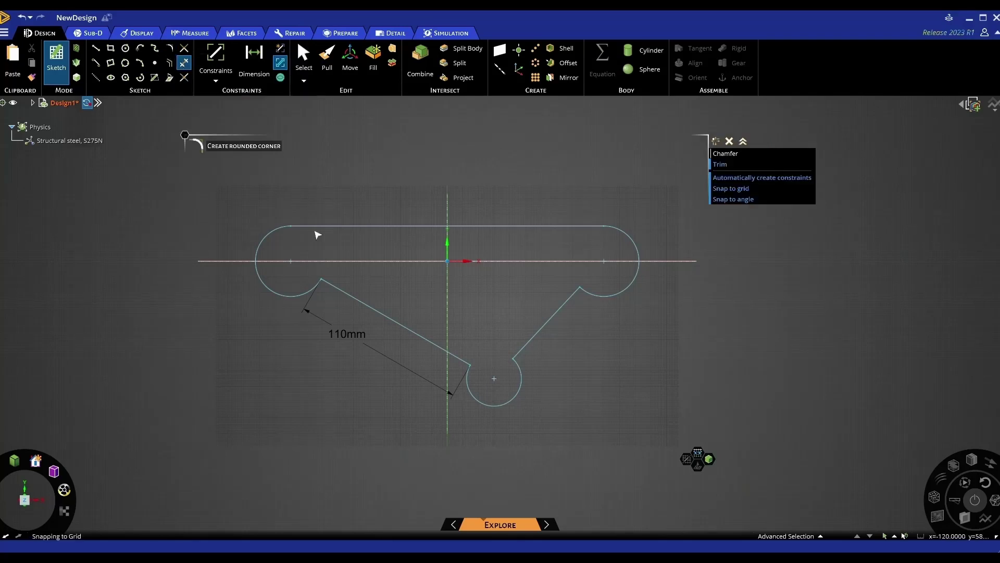
{"action": "left_click", "coordinate": [316, 290]}
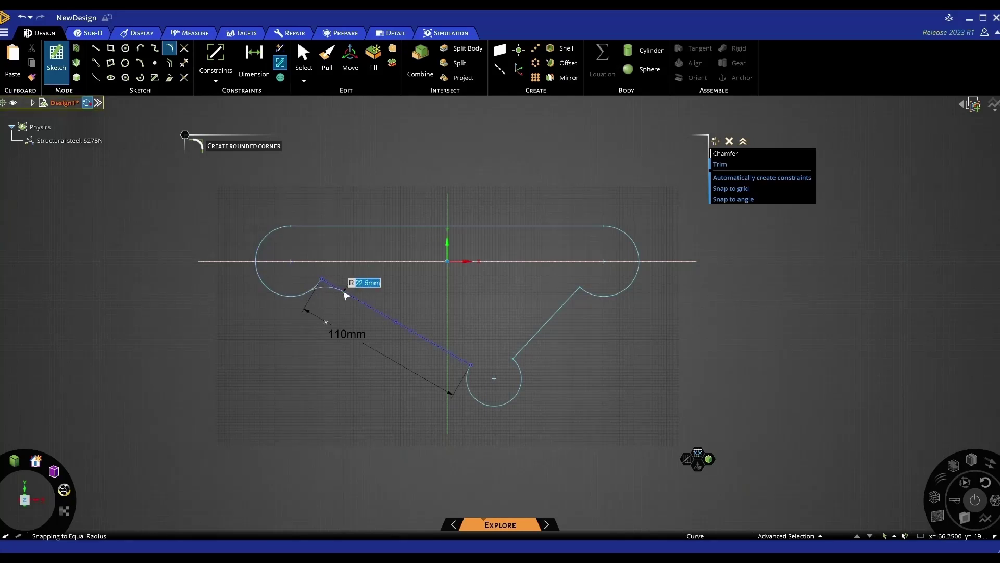
{"action": "left_click", "coordinate": [346, 295]}
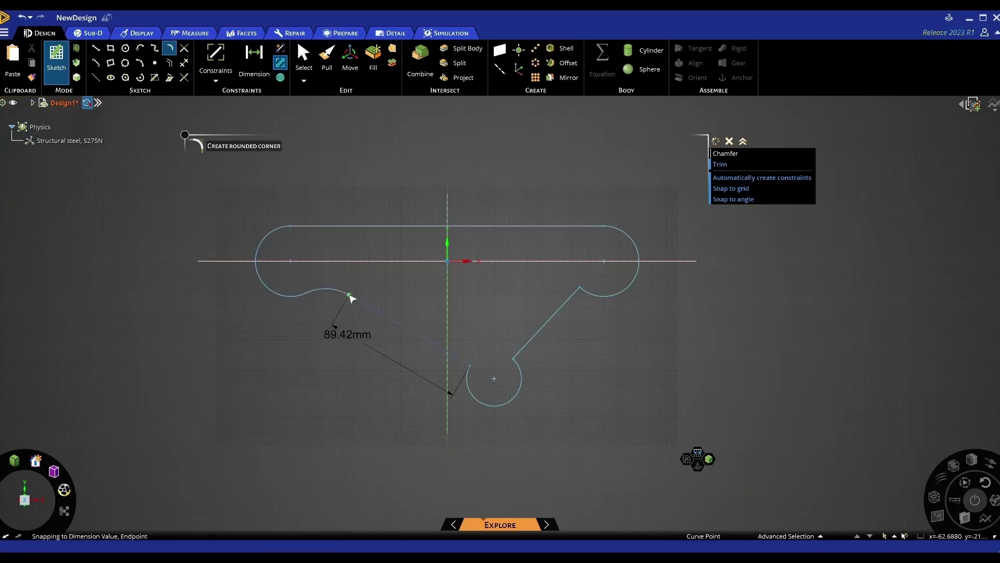
{"action": "left_click", "coordinate": [591, 293]}
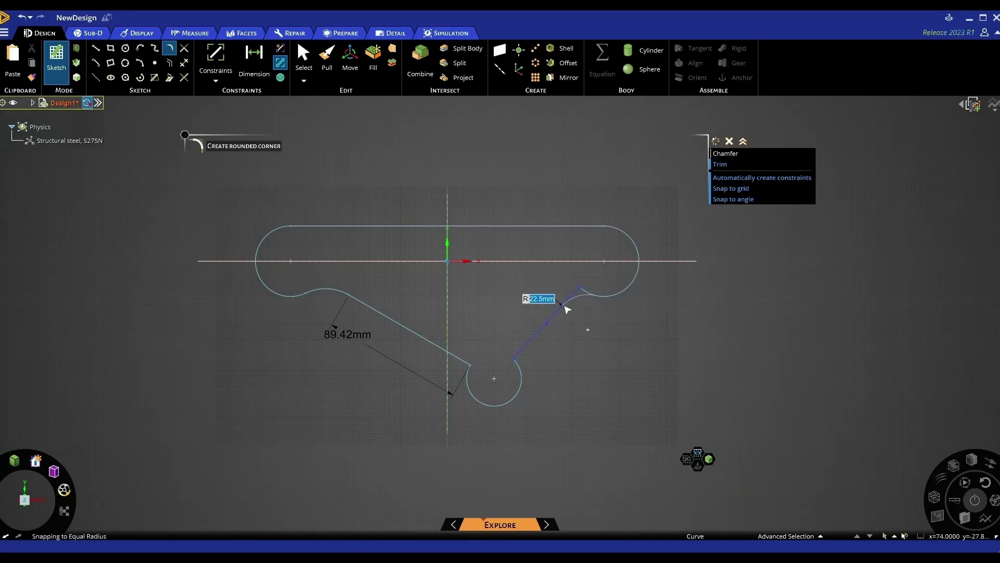
{"action": "left_click", "coordinate": [567, 310]}
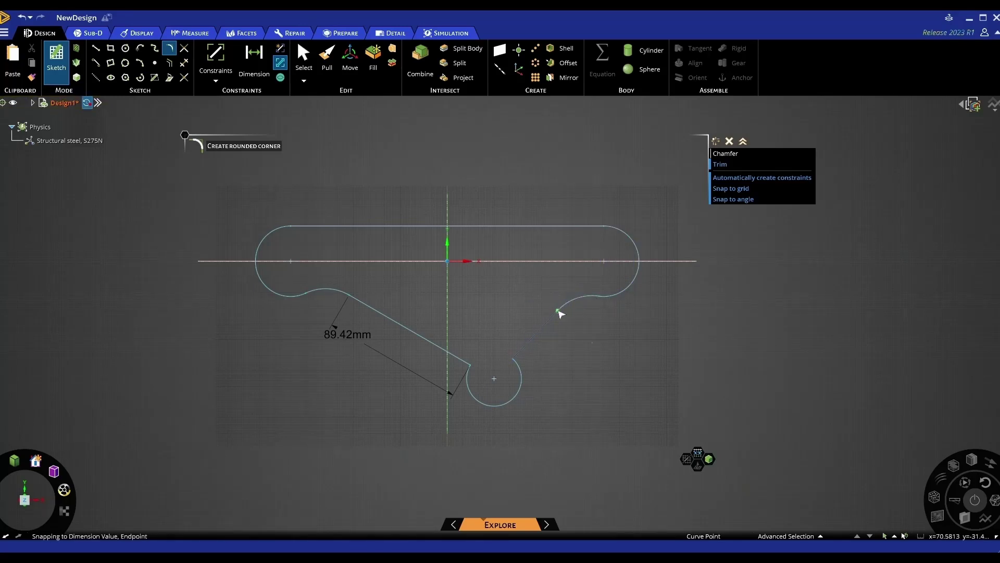
Step: Round the two corners where the sloping lines meet the lower end arc
{"action": "left_click", "coordinate": [469, 384]}
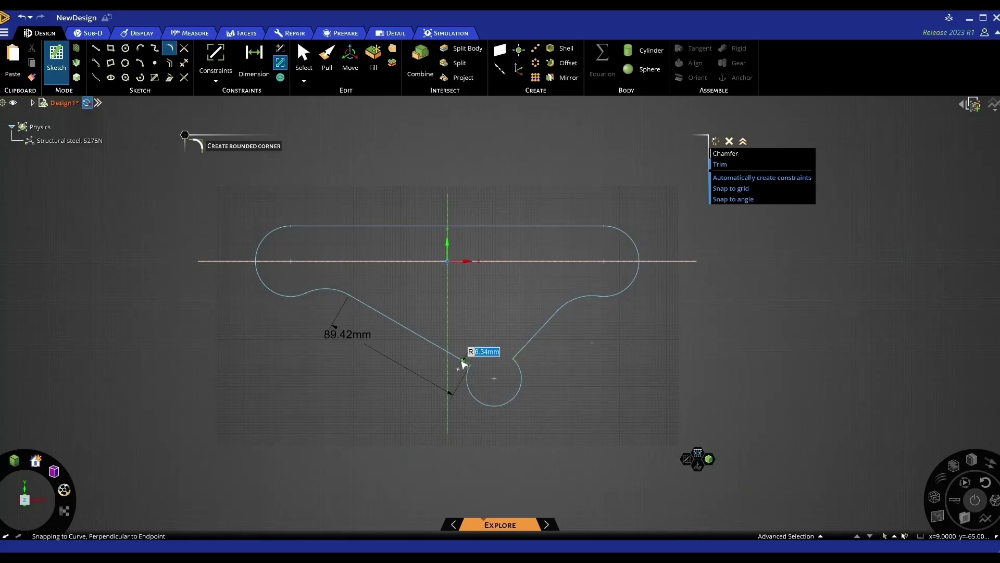
{"action": "left_click", "coordinate": [456, 358]}
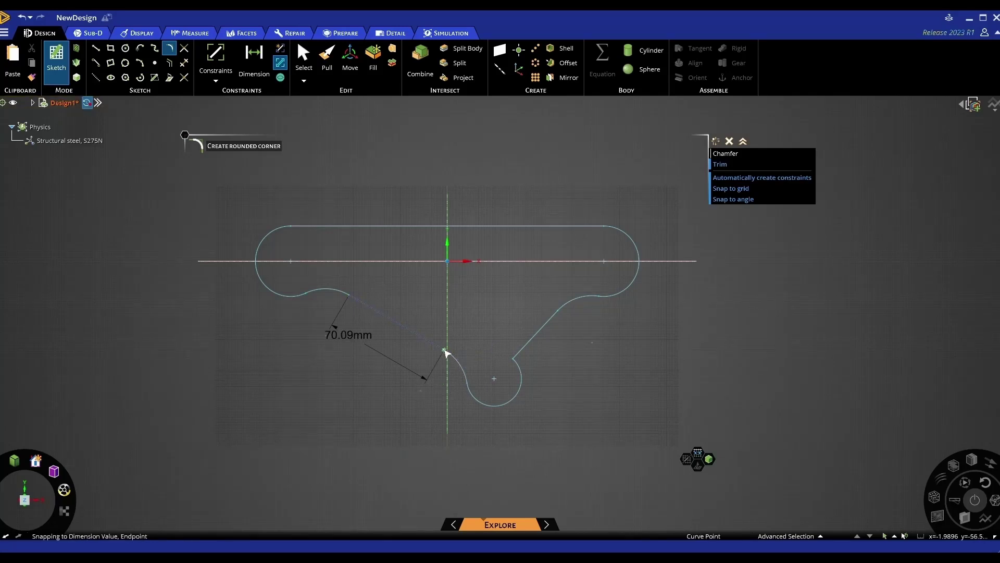
{"action": "left_click", "coordinate": [520, 370]}
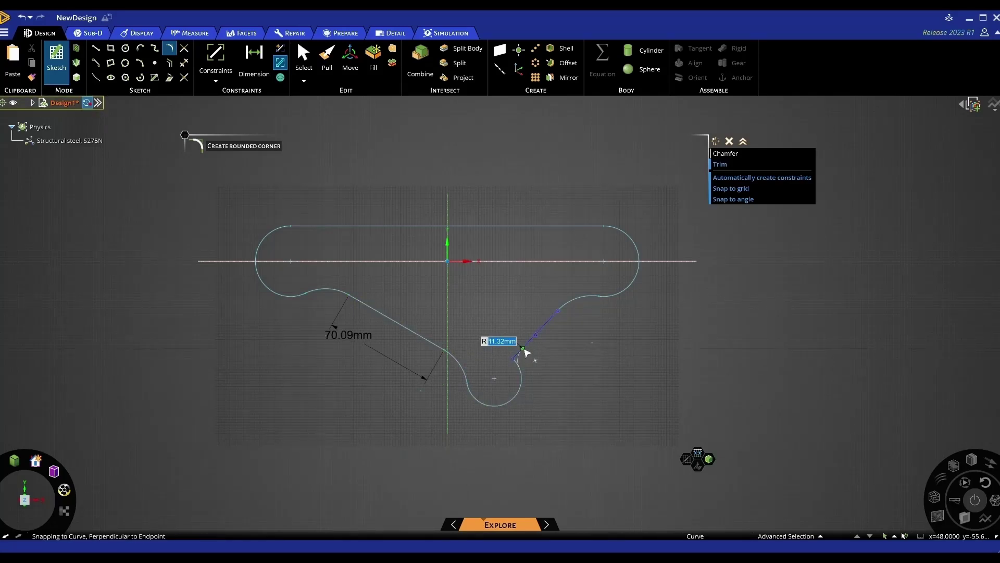
{"action": "left_click", "coordinate": [525, 352]}
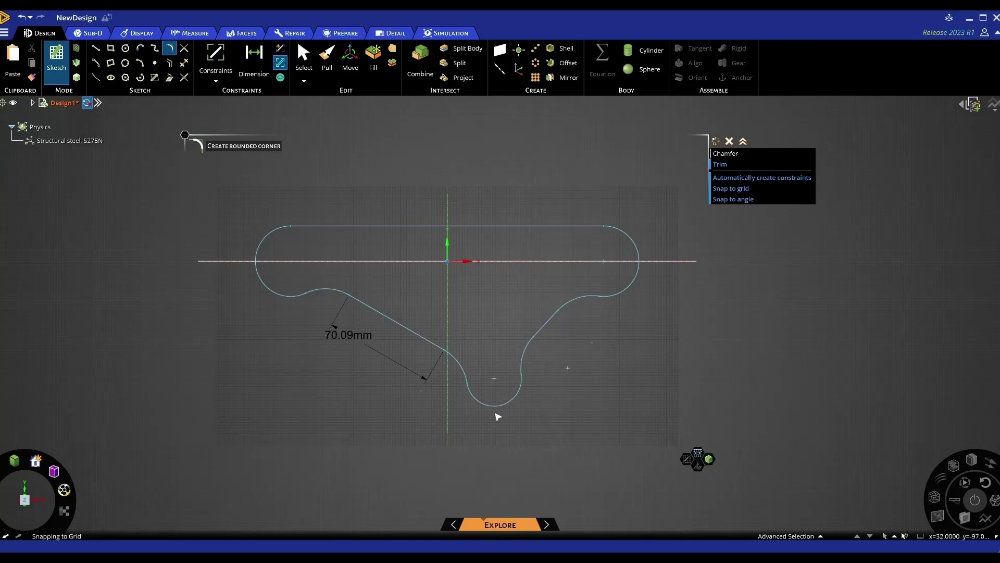
{"action": "left_click", "coordinate": [126, 48]}
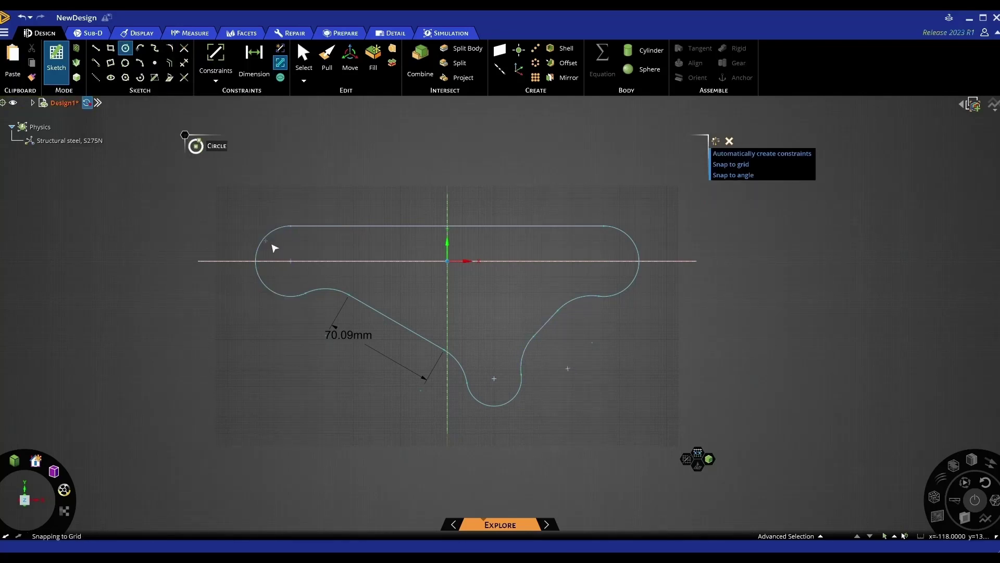
{"action": "left_click", "coordinate": [292, 263]}
{"action": "left_click", "coordinate": [309, 276]}
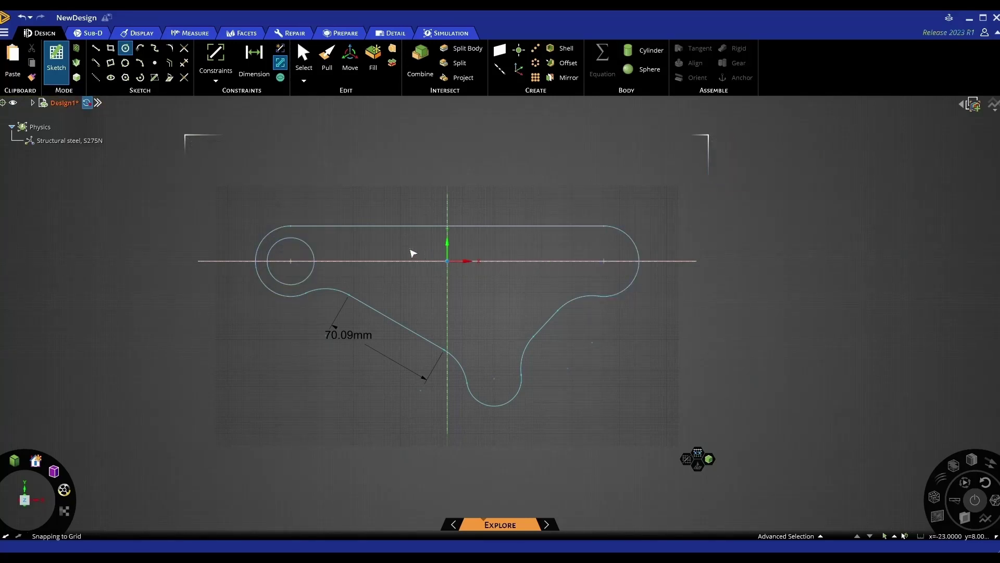
{"action": "key", "text": "ctrl+z"}
Step: Draw equal hole circles concentric with the left and right end arcs, and a smaller one concentric with the lower end arc
{"action": "left_click", "coordinate": [292, 261]}
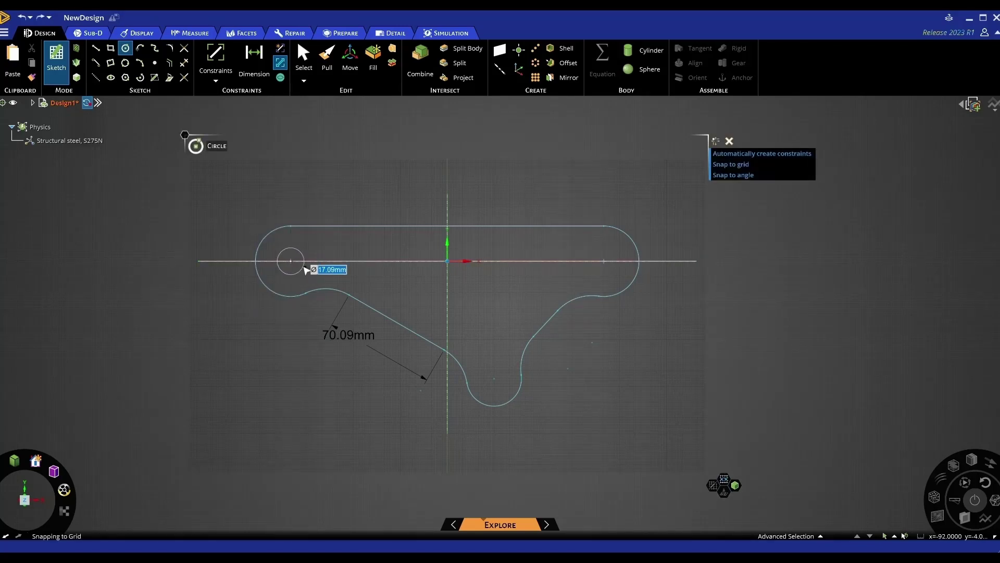
{"action": "left_click", "coordinate": [313, 272]}
{"action": "left_click", "coordinate": [605, 261]}
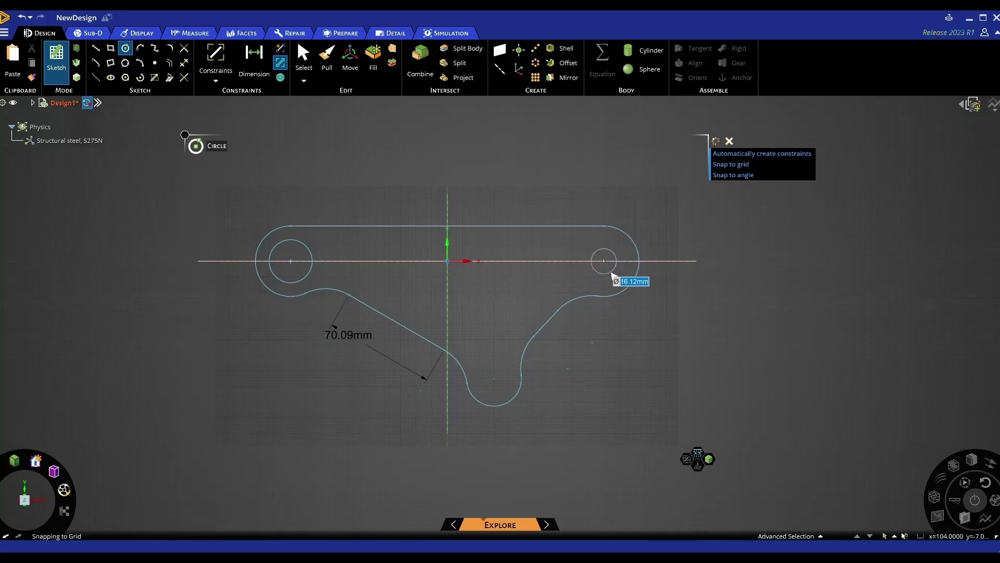
{"action": "left_click", "coordinate": [603, 286]}
{"action": "left_click", "coordinate": [494, 379]}
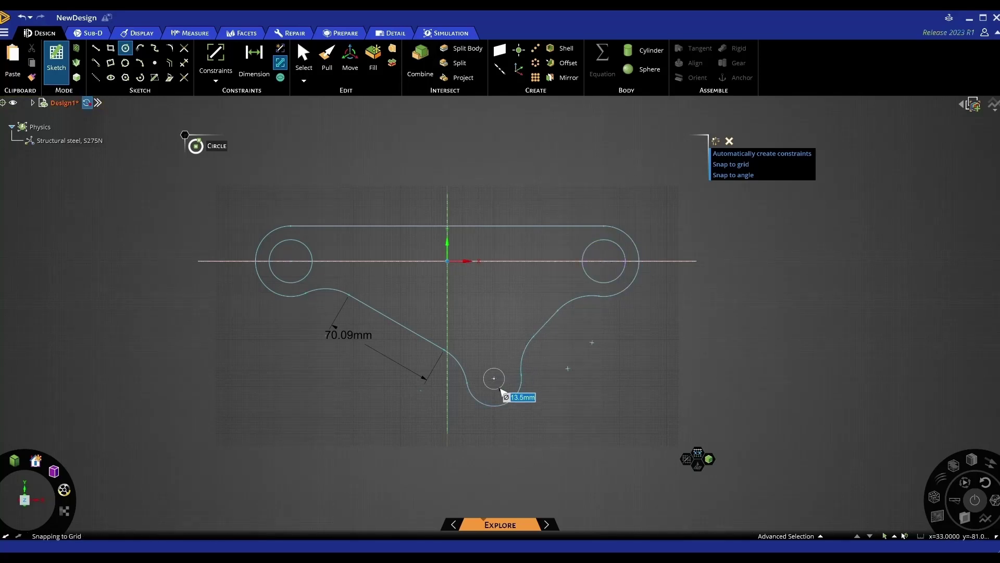
{"action": "left_click", "coordinate": [503, 391]}
Step: Pull the bracket profile upward about 23 mm into a solid plate with three holes
{"action": "left_click", "coordinate": [326, 63]}
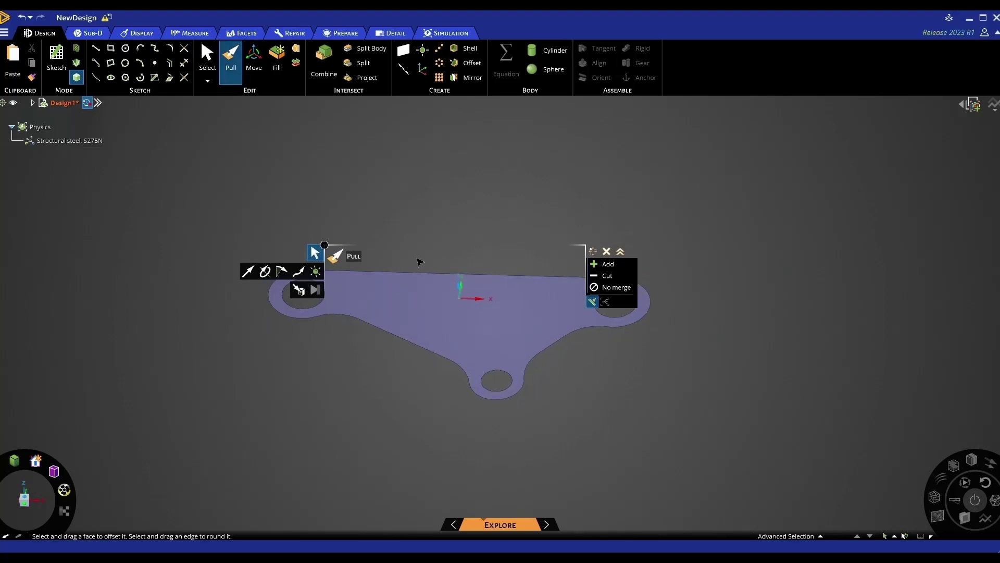
{"action": "left_click", "coordinate": [417, 262]}
{"action": "left_click_drag", "start_coordinate": [424, 306], "coordinate": [425, 280]}
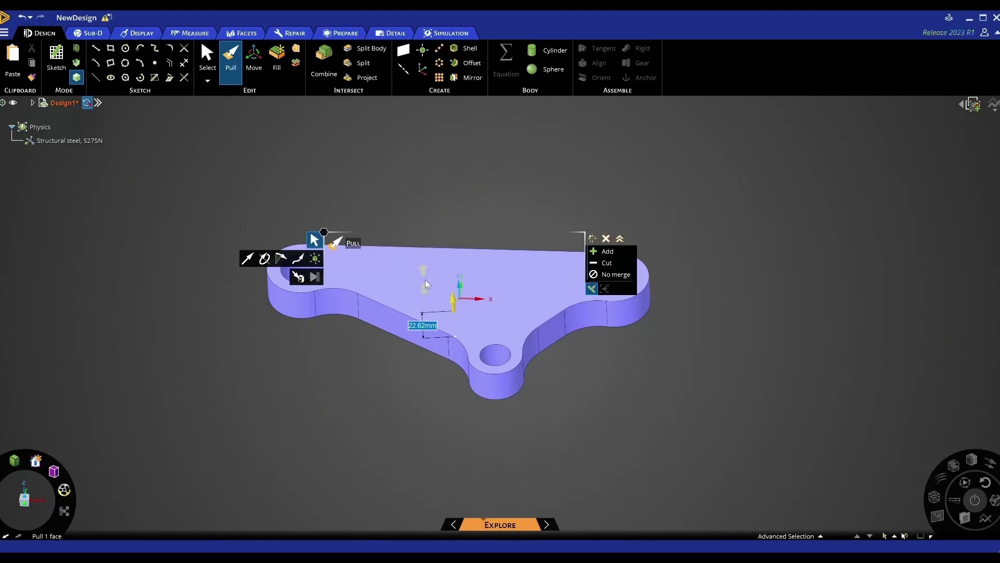
{"action": "left_click", "coordinate": [482, 225]}
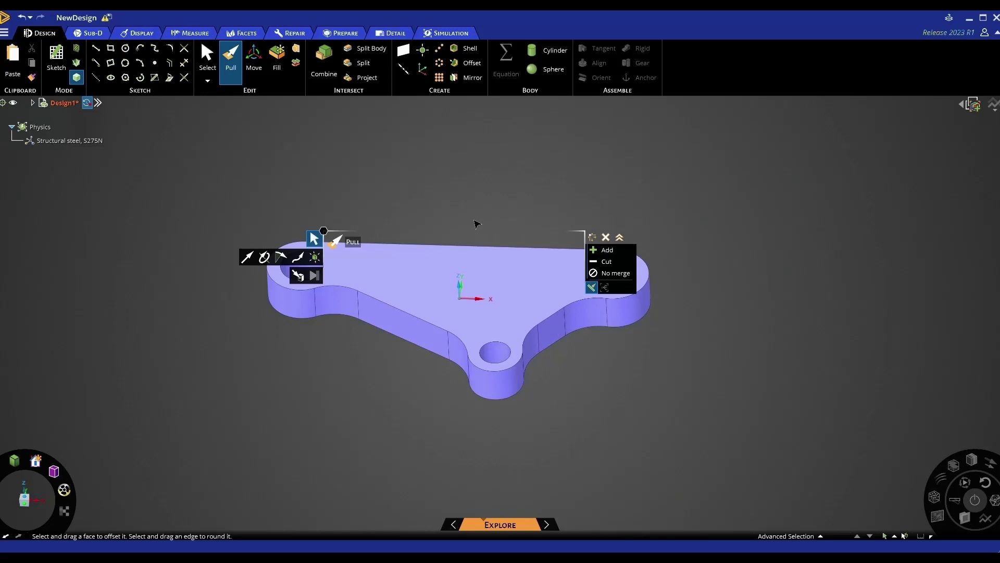
Step: Sketch on the plate's top face and offset its outer outline inward by about 24 mm
{"action": "key", "text": "s"}
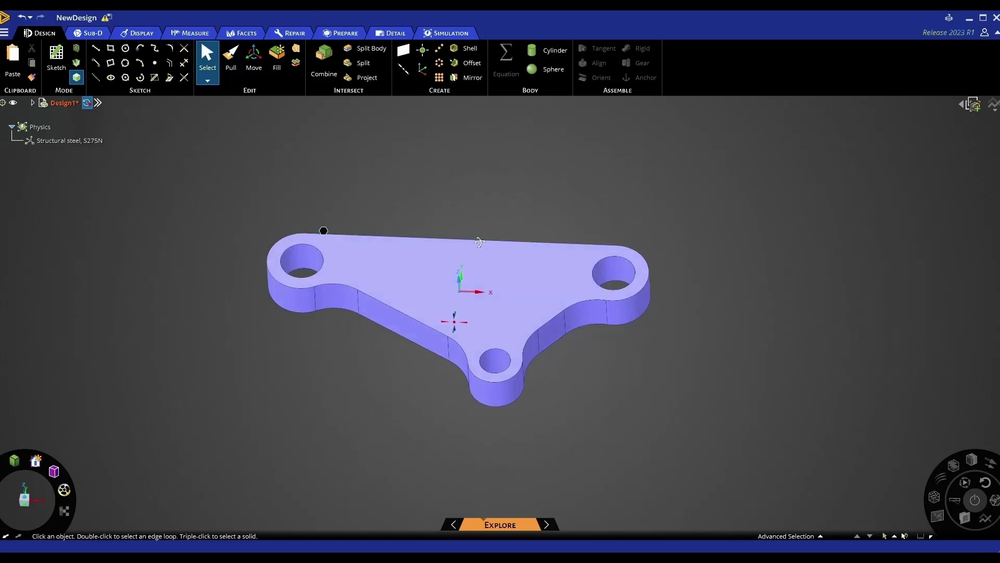
{"action": "left_click", "coordinate": [490, 279]}
{"action": "key", "text": "v"}
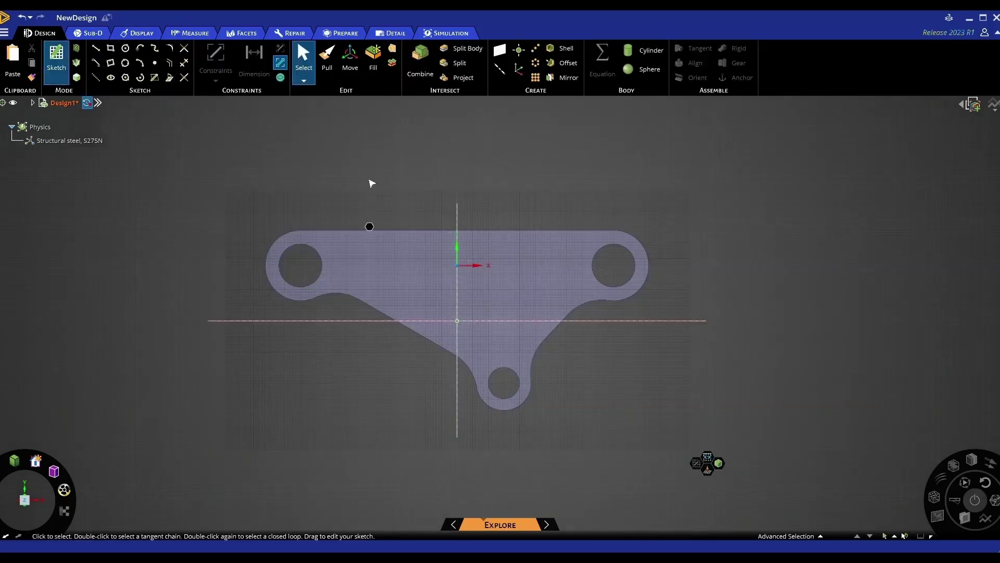
{"action": "left_click", "coordinate": [170, 62]}
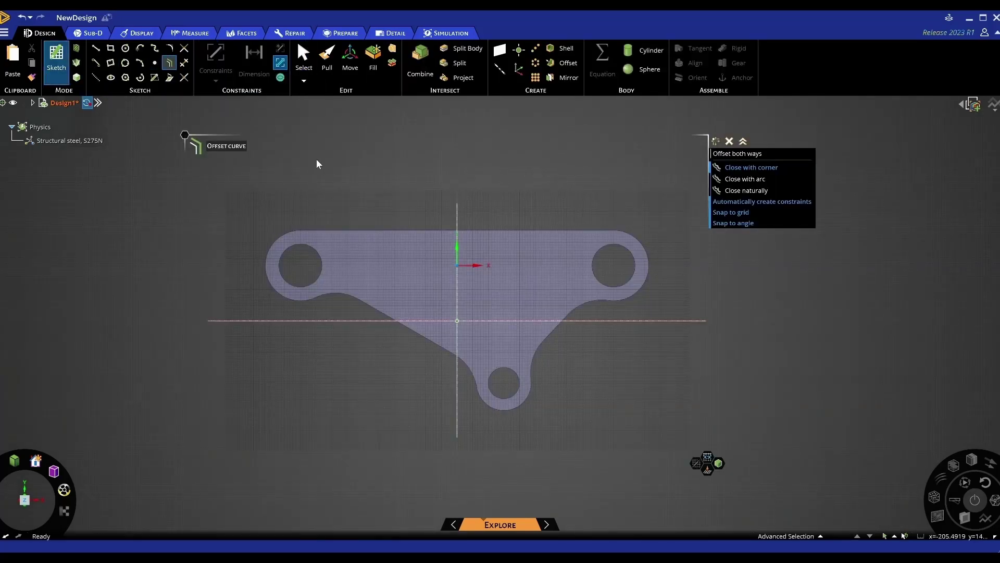
{"action": "left_click", "coordinate": [420, 235]}
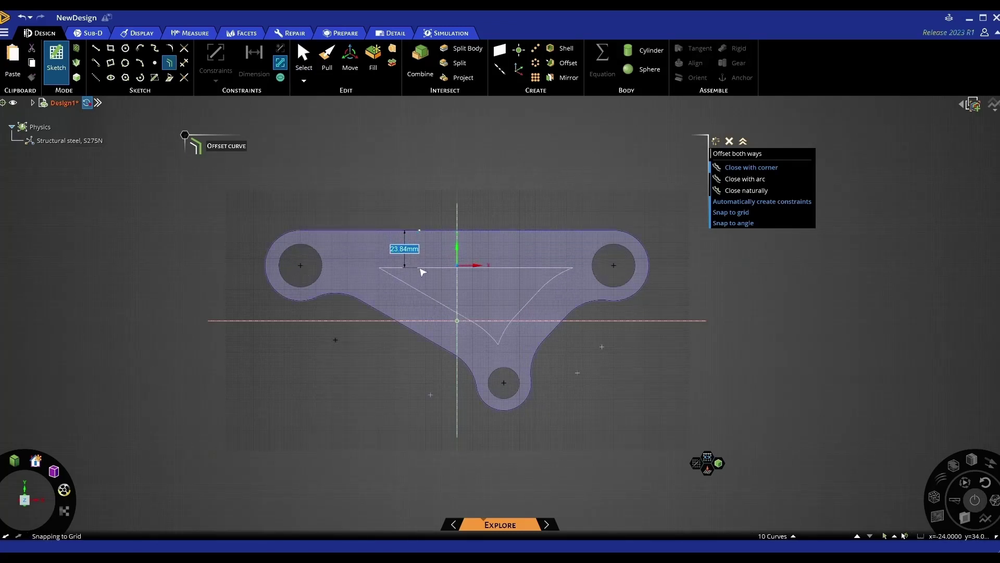
{"action": "left_click", "coordinate": [446, 366]}
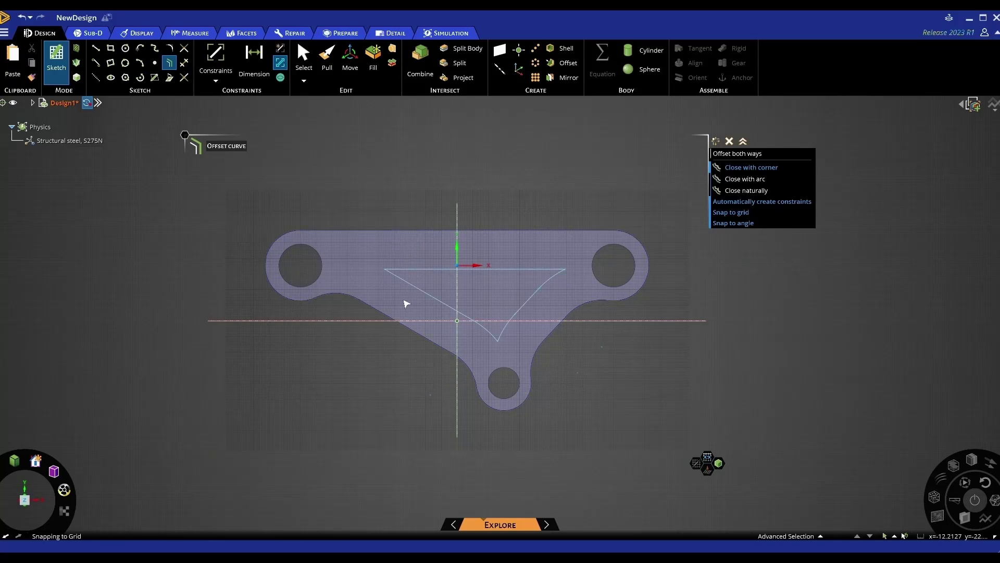
Step: Round the three corners of the inner offset triangle, about 5 mm radius at the left corner and about 8 mm at the lower one
{"action": "left_click", "coordinate": [169, 48]}
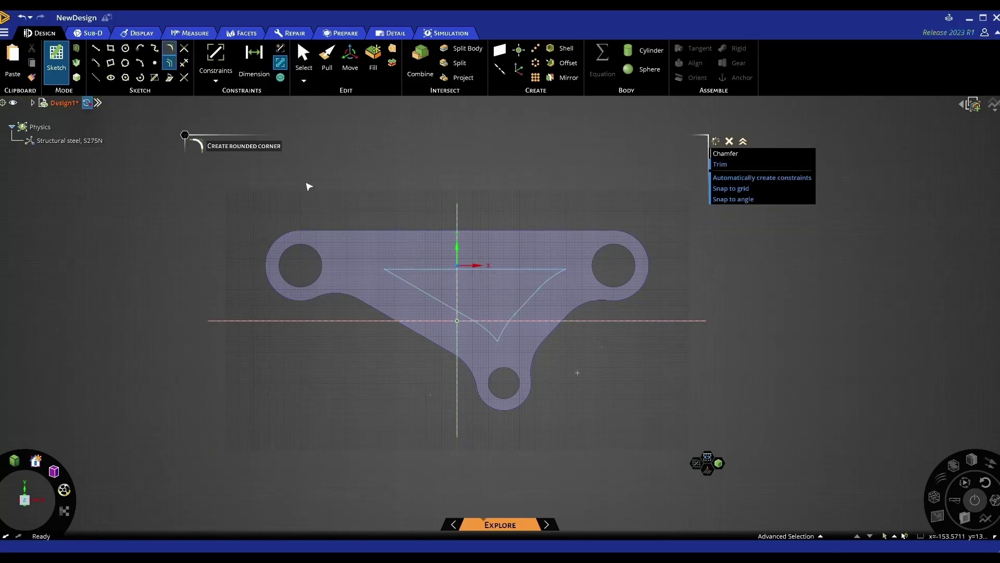
{"action": "left_click", "coordinate": [407, 282]}
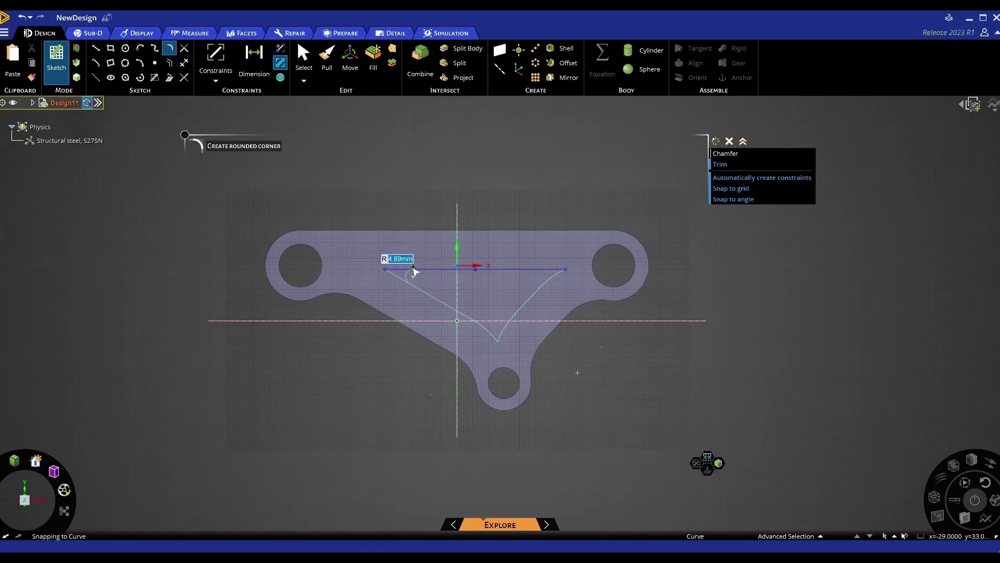
{"action": "left_click", "coordinate": [413, 270]}
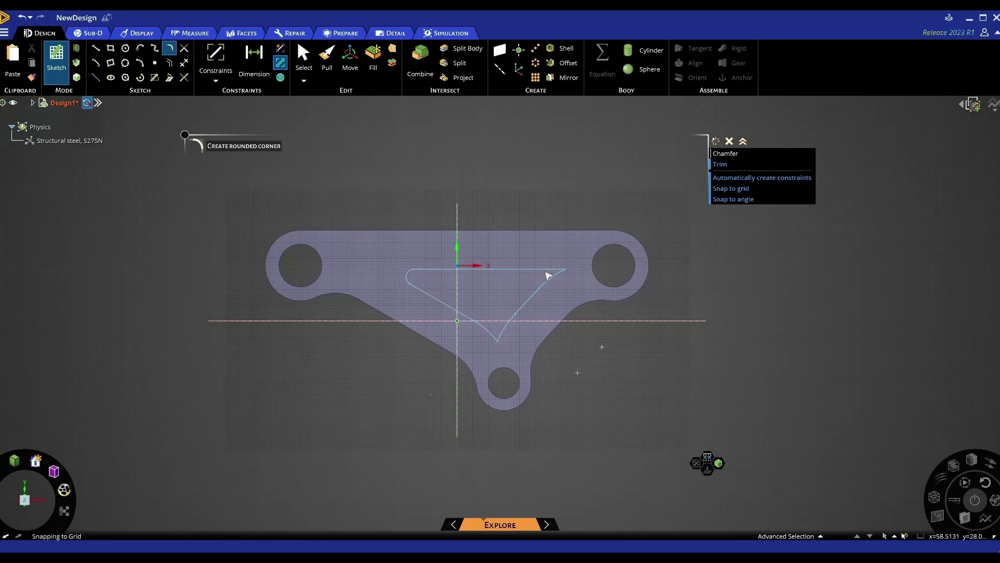
{"action": "left_click", "coordinate": [547, 270]}
{"action": "left_click", "coordinate": [550, 285]}
{"action": "left_click", "coordinate": [489, 330]}
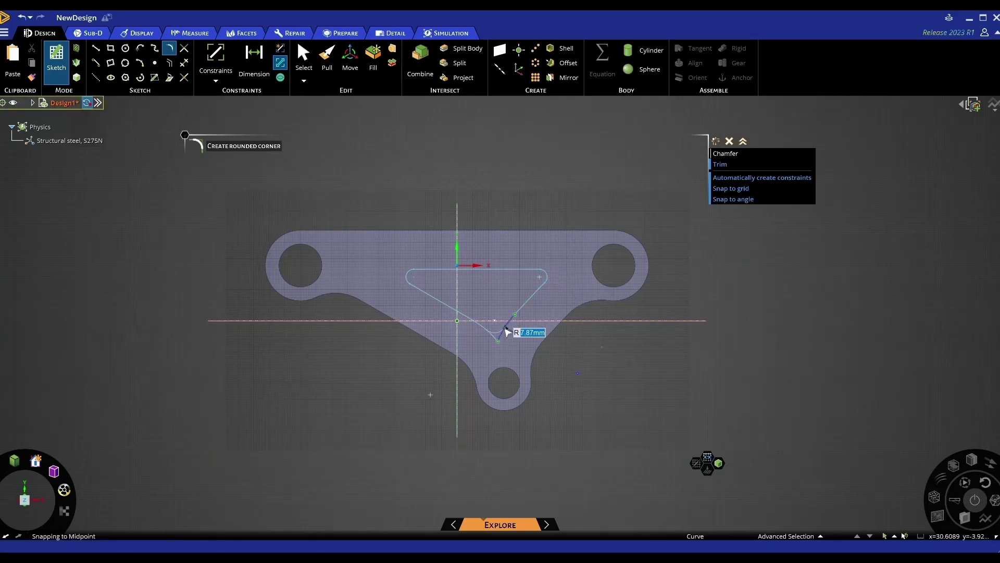
{"action": "left_click", "coordinate": [506, 332]}
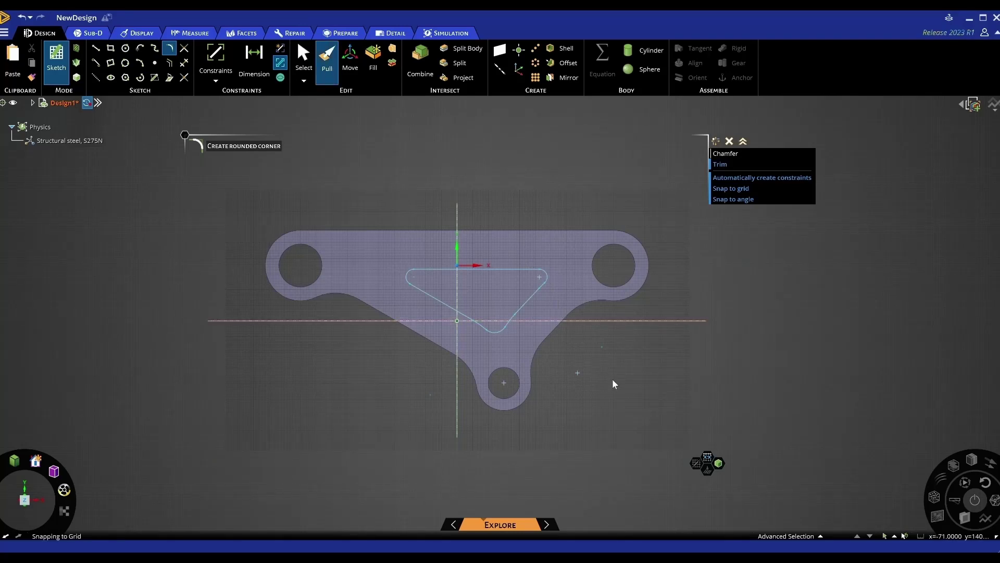
Step: Pull the rounded triangular region down to cut it through the full thickness of the plate
{"action": "key", "text": "p"}
{"action": "left_click_drag", "start_coordinate": [470, 317], "coordinate": [584, 299]}
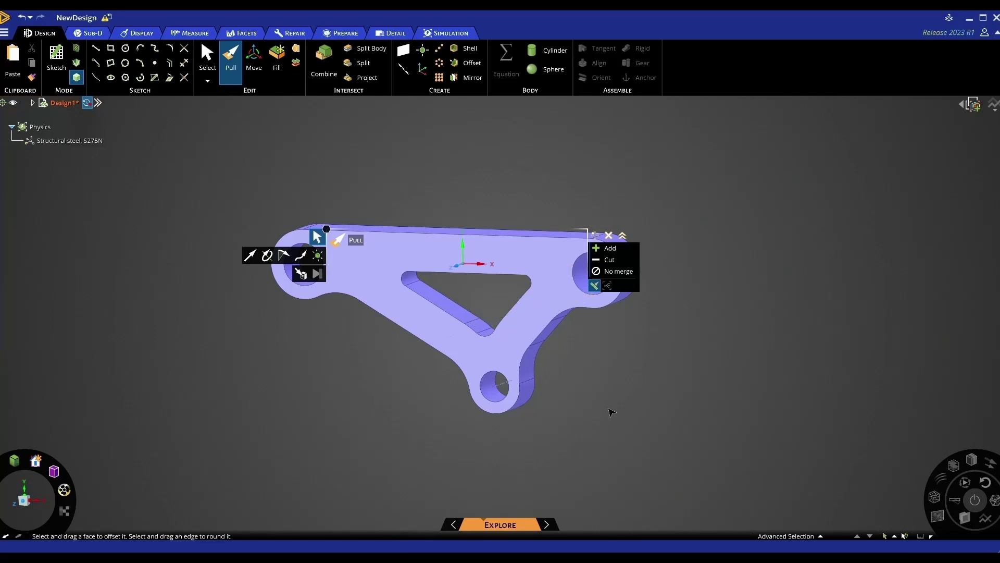
Step: Round the outer edge loops on both the top and bottom faces of the bracket
{"action": "middle_click_drag", "start_coordinate": [610, 409], "coordinate": [612, 357]}
{"action": "double_click", "coordinate": [446, 297]}
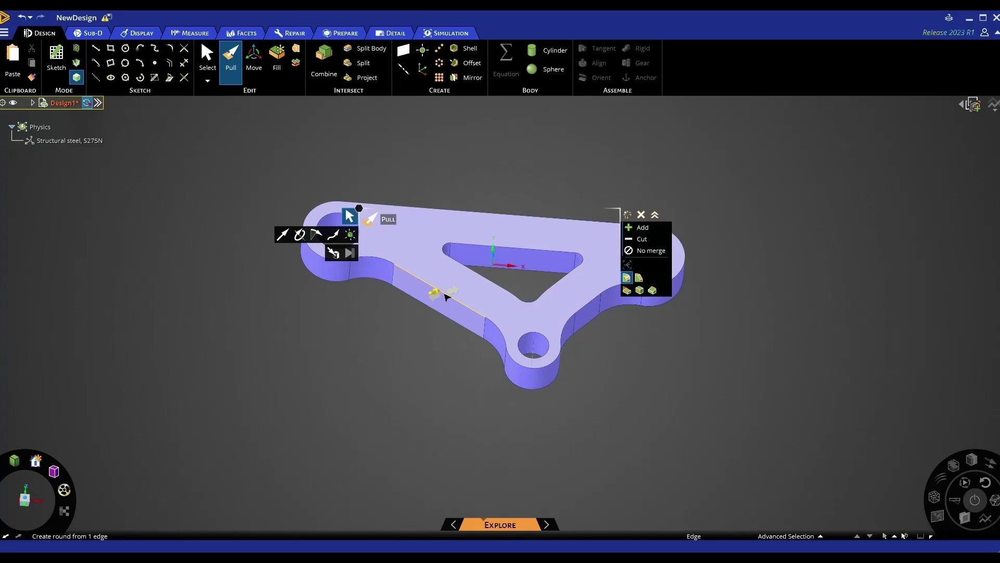
{"action": "middle_click_drag", "start_coordinate": [445, 292], "coordinate": [456, 400]}
{"action": "double_click", "coordinate": [444, 322], "text": "ctrl"}
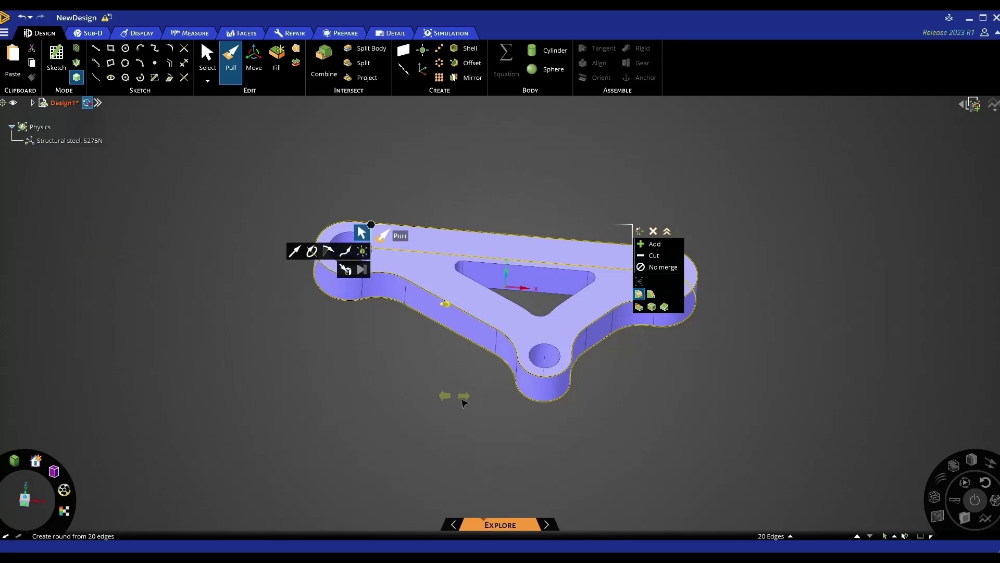
{"action": "left_click_drag", "start_coordinate": [459, 391], "coordinate": [456, 383]}
{"action": "left_click", "coordinate": [456, 386]}
Step: Round the top and bottom edge loops of the inner triangular pocket with a 3 mm radius
{"action": "middle_click_drag", "start_coordinate": [457, 386], "coordinate": [460, 415]}
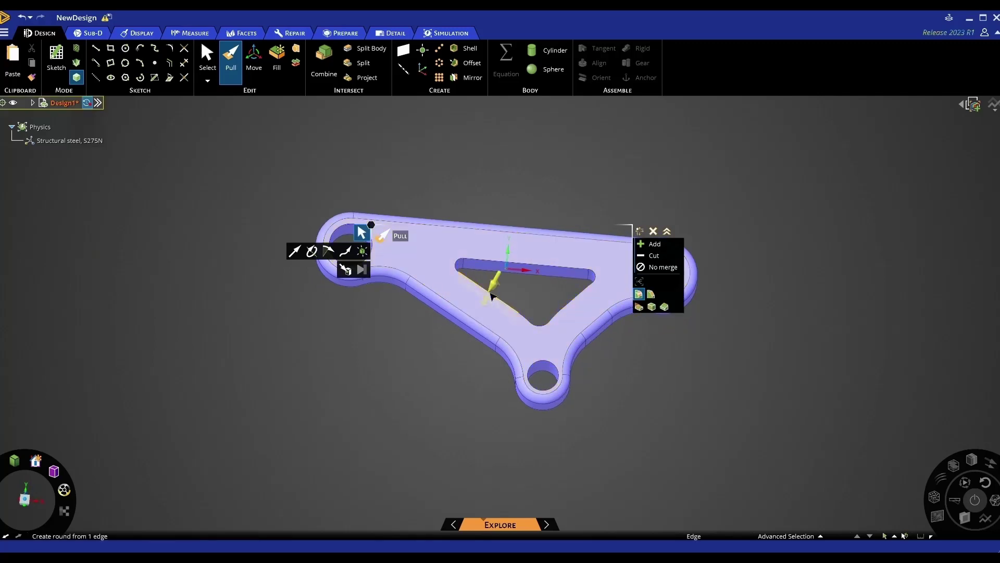
{"action": "double_click", "coordinate": [490, 293]}
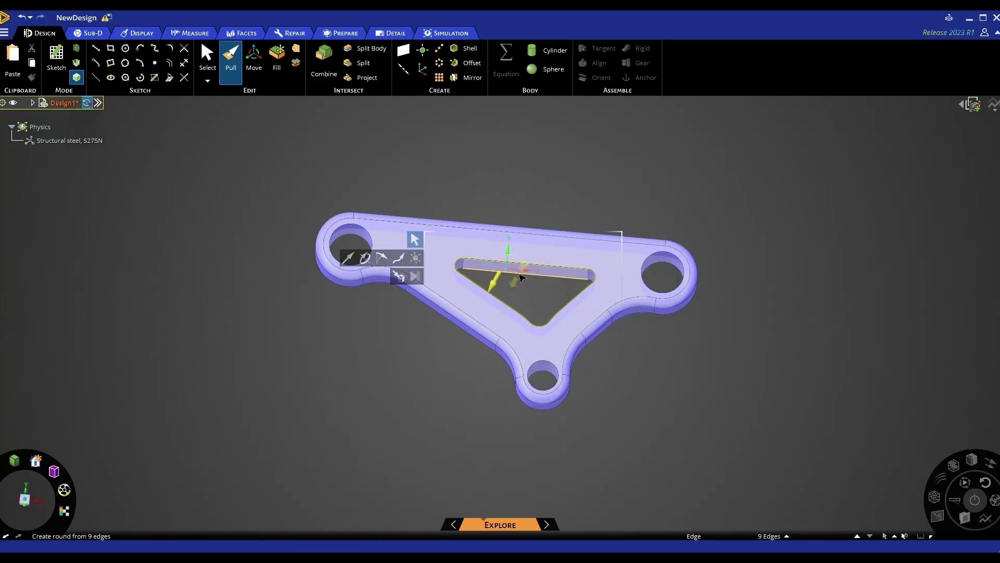
{"action": "double_click", "coordinate": [523, 333], "text": "ctrl"}
{"action": "middle_click_drag", "start_coordinate": [440, 415], "coordinate": [428, 397]}
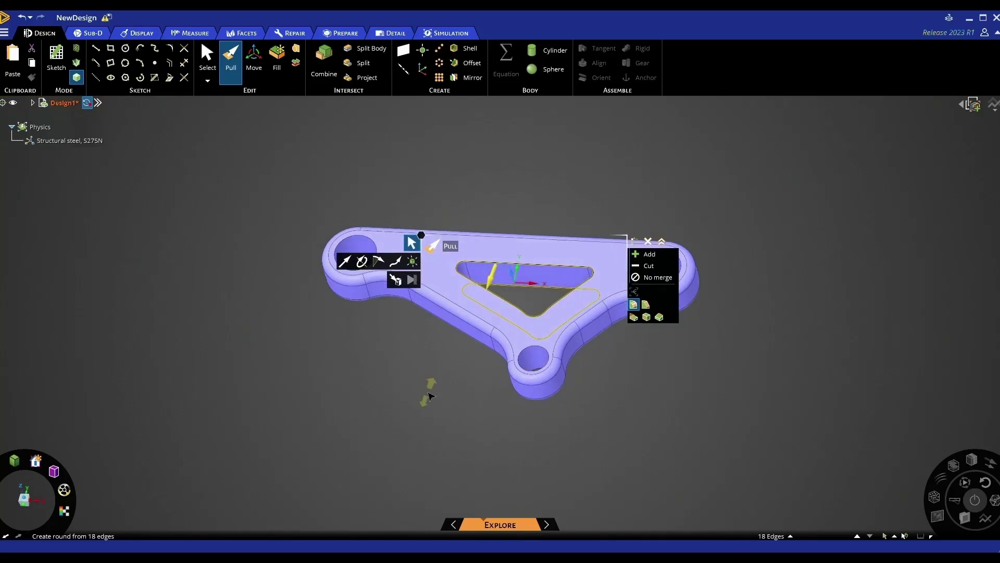
{"action": "type", "text": "2"}
{"action": "left_click", "coordinate": [389, 393]}
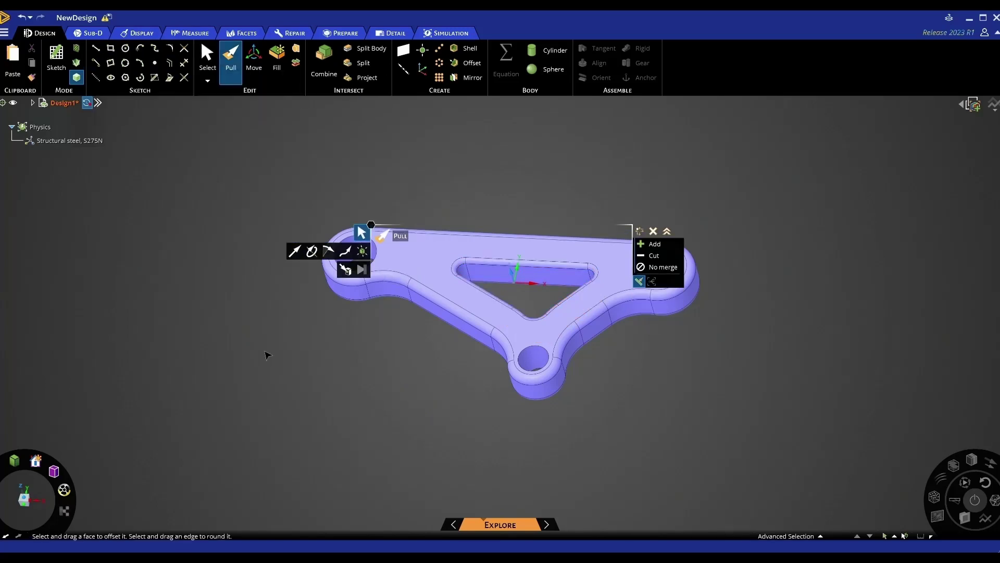
{"action": "key", "text": "s"}
Step: Set the first face extrusion's distance to 30 mm in the tracked history and replay the changed steps
{"action": "middle_click_drag", "start_coordinate": [265, 352], "coordinate": [286, 368]}
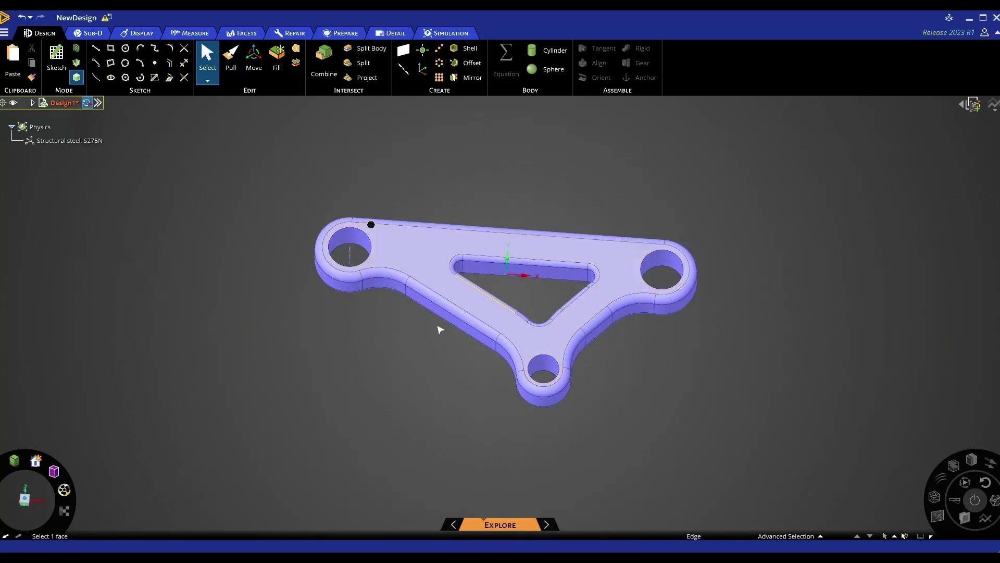
{"action": "middle_click_drag", "start_coordinate": [399, 384], "coordinate": [422, 374], "text": "ctrl"}
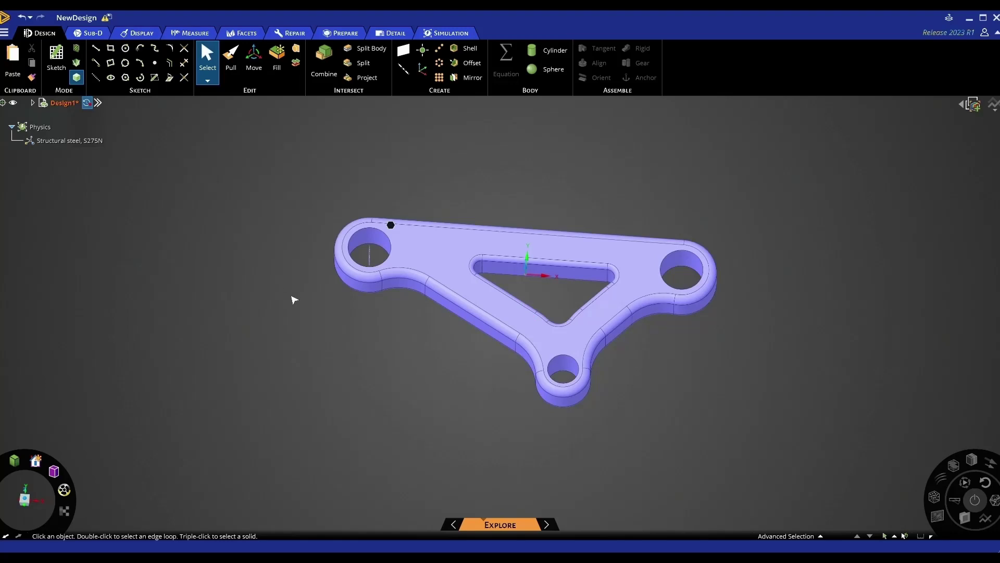
{"action": "left_click", "coordinate": [98, 104]}
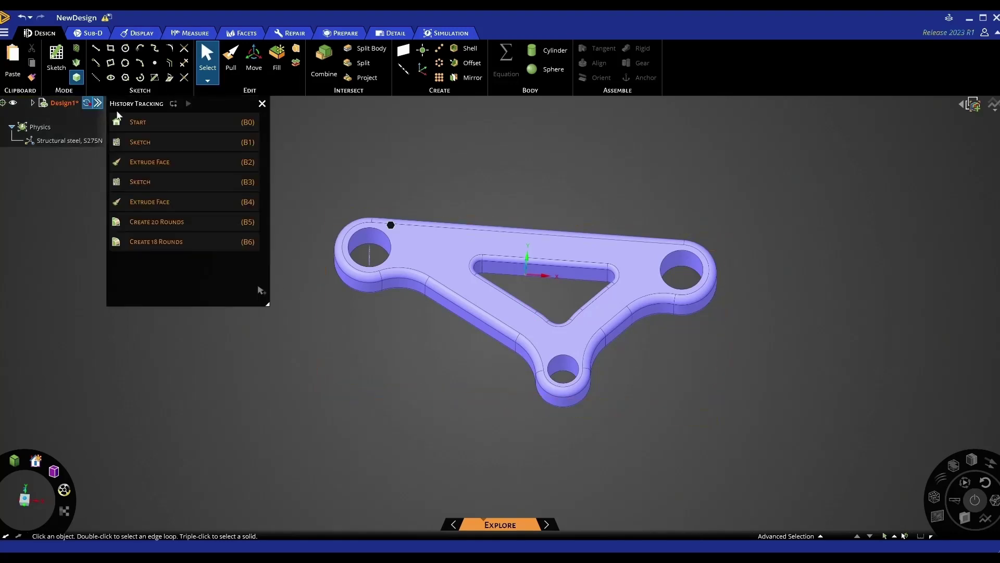
{"action": "left_click", "coordinate": [134, 164]}
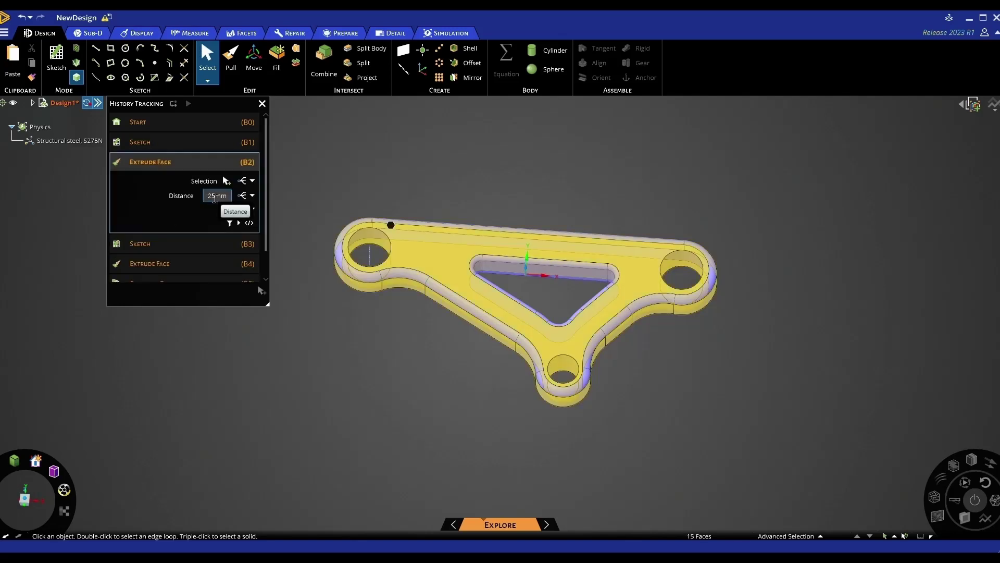
{"action": "left_click", "coordinate": [213, 197]}
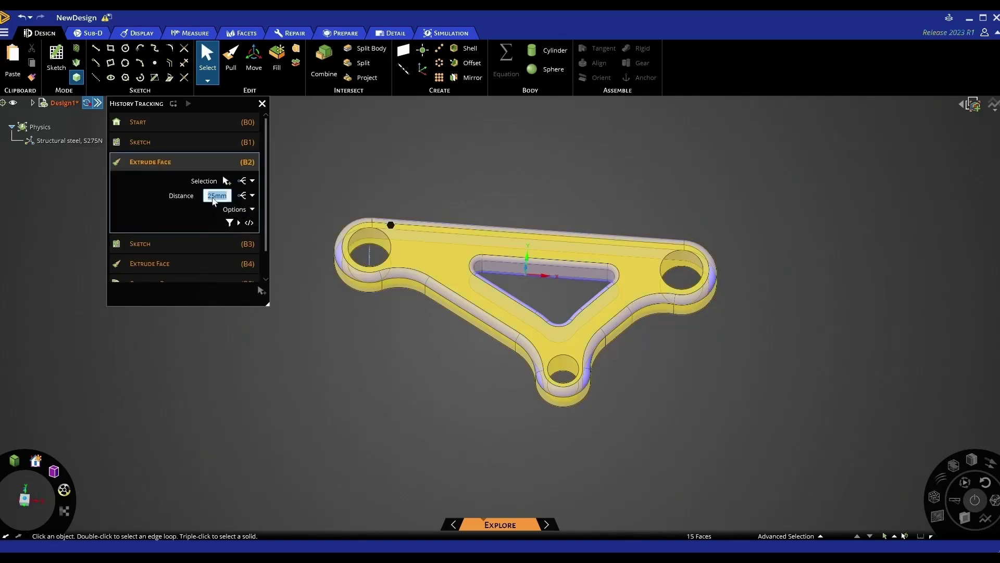
{"action": "type", "text": "30"}
{"action": "key", "text": "Return"}
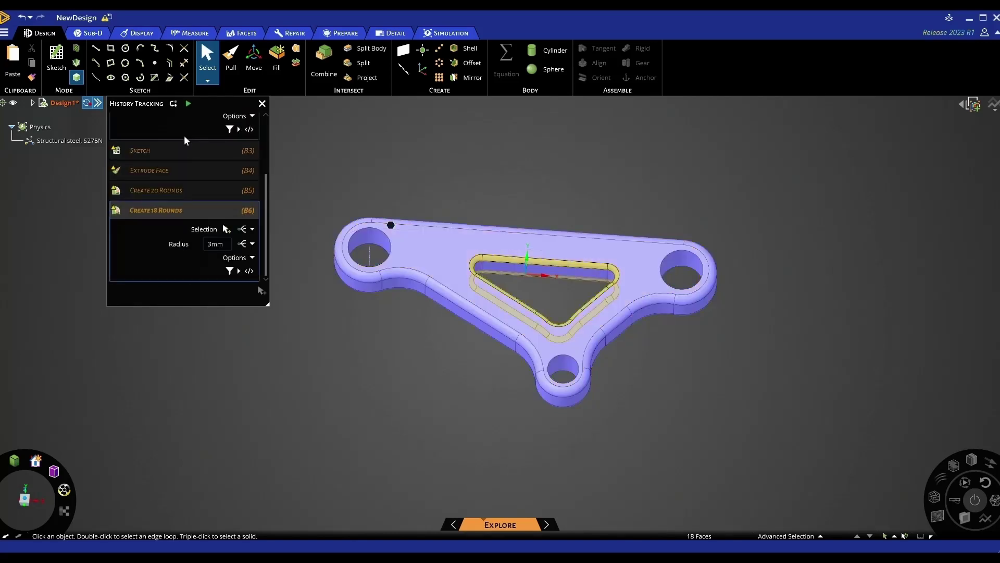
{"action": "left_click", "coordinate": [188, 104]}
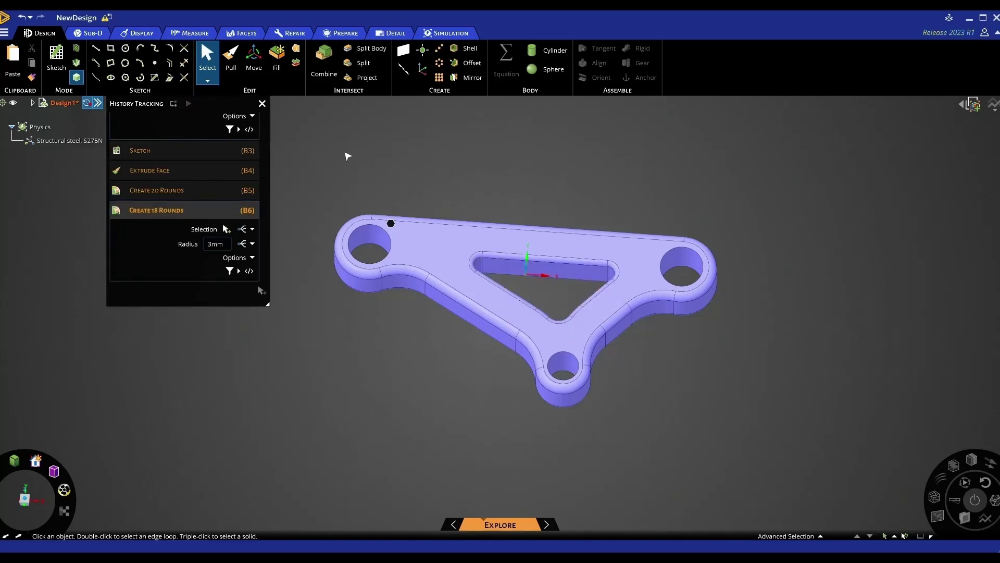
{"action": "left_click", "coordinate": [263, 104]}
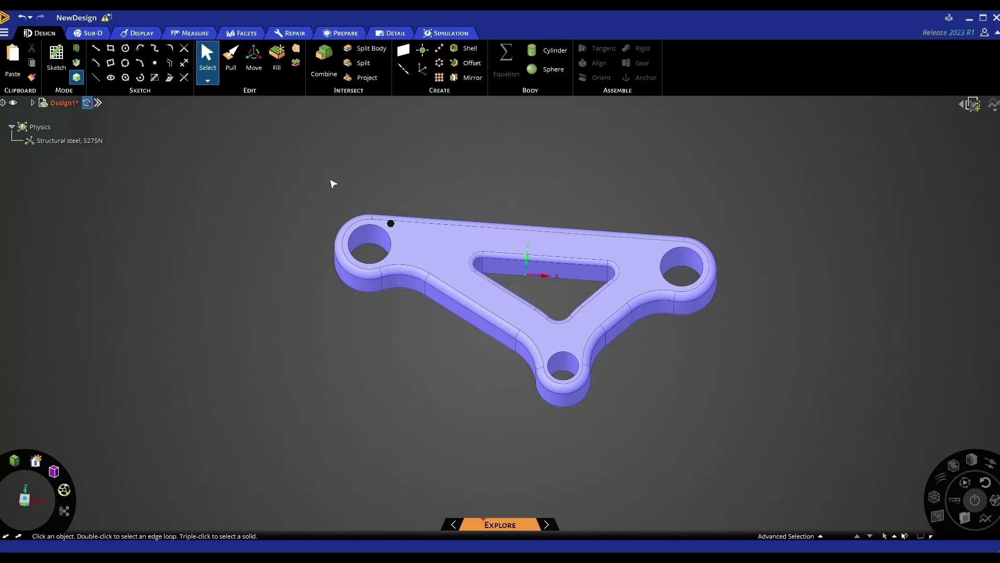
Step: Measure the distance between the bracket's top and bottom faces to check its thickness
{"action": "left_click", "coordinate": [436, 252]}
{"action": "middle_click_drag", "start_coordinate": [435, 252], "coordinate": [559, 279]}
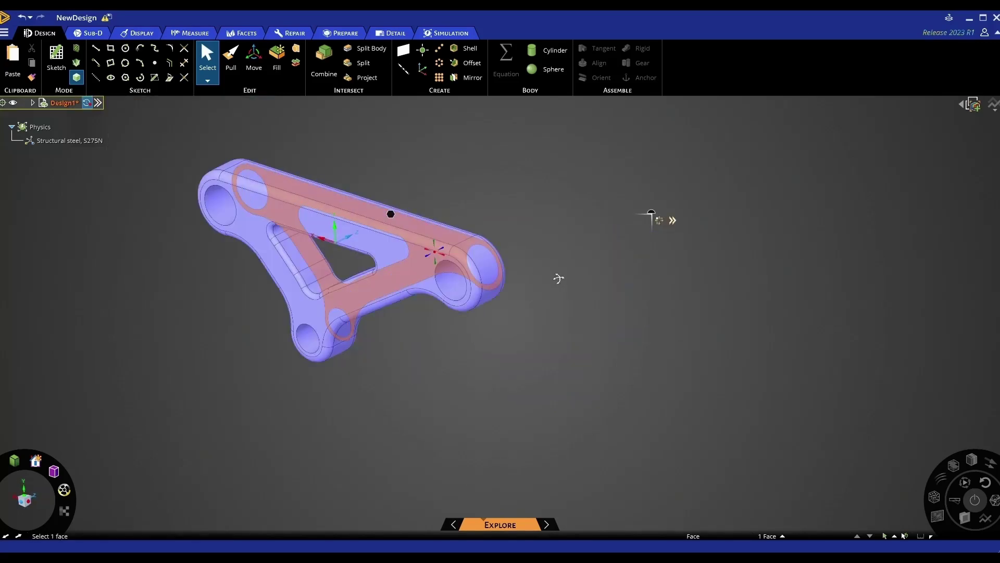
{"action": "left_click", "coordinate": [411, 259], "text": "ctrl"}
{"action": "middle_click_drag", "start_coordinate": [487, 353], "coordinate": [453, 351]}
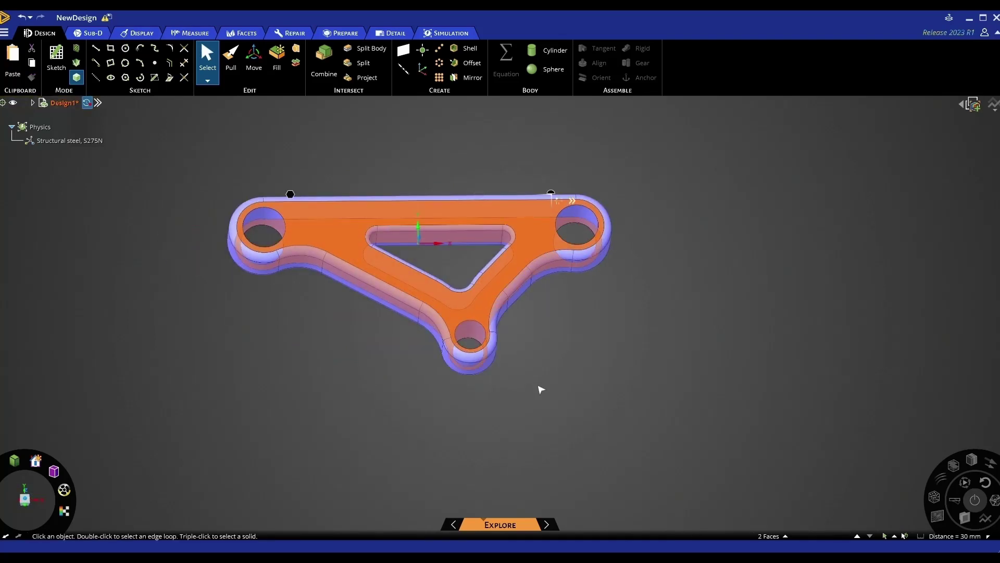
{"action": "key", "text": "e"}
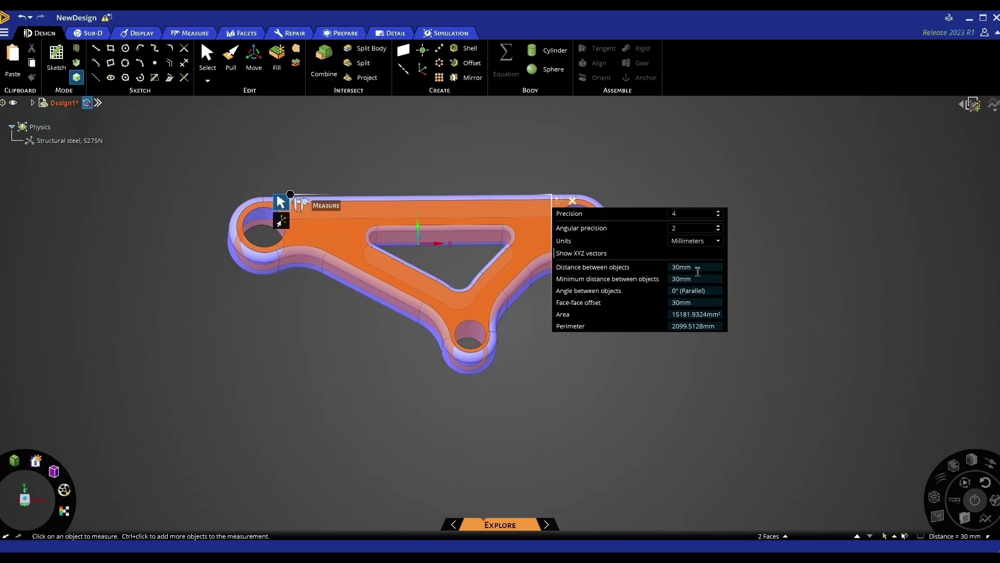
{"action": "left_click", "coordinate": [594, 380]}
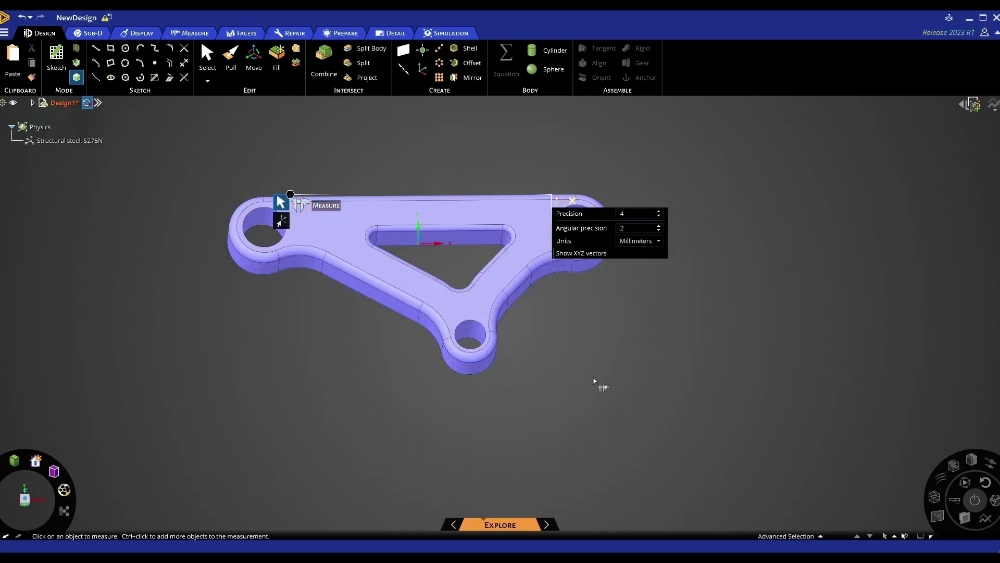
{"action": "key", "text": "Escape"}
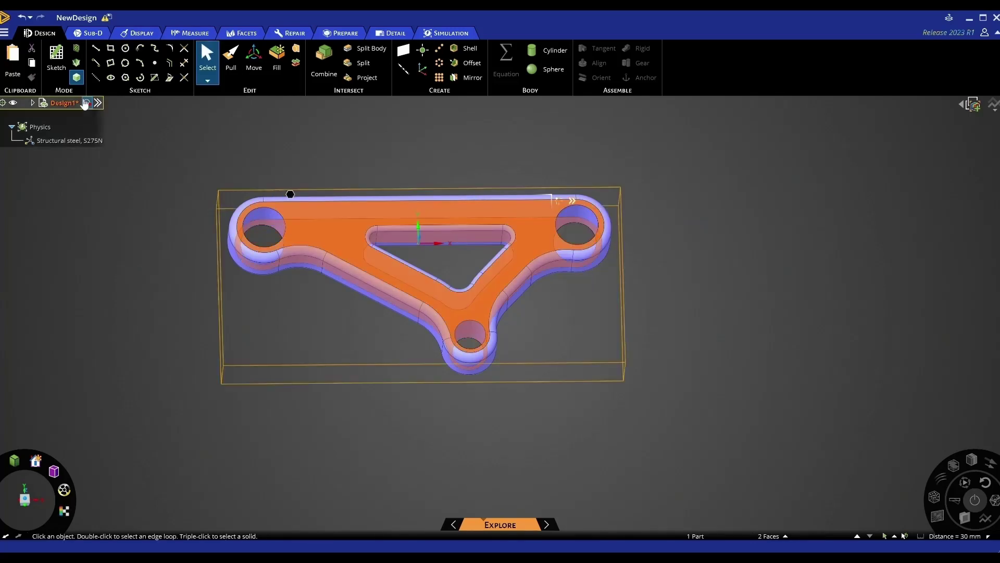
{"action": "left_click", "coordinate": [355, 184]}
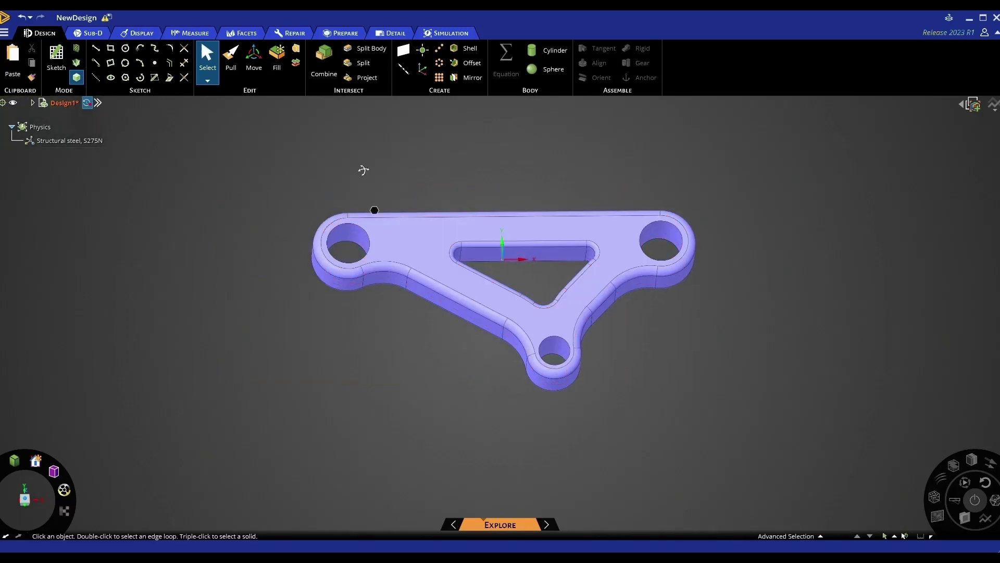
Step: Replace the bracket's structural steel material with Aluminum alloy, wrought, 6061, T6 in the simulation setup
{"action": "middle_click_drag", "start_coordinate": [361, 167], "coordinate": [358, 188]}
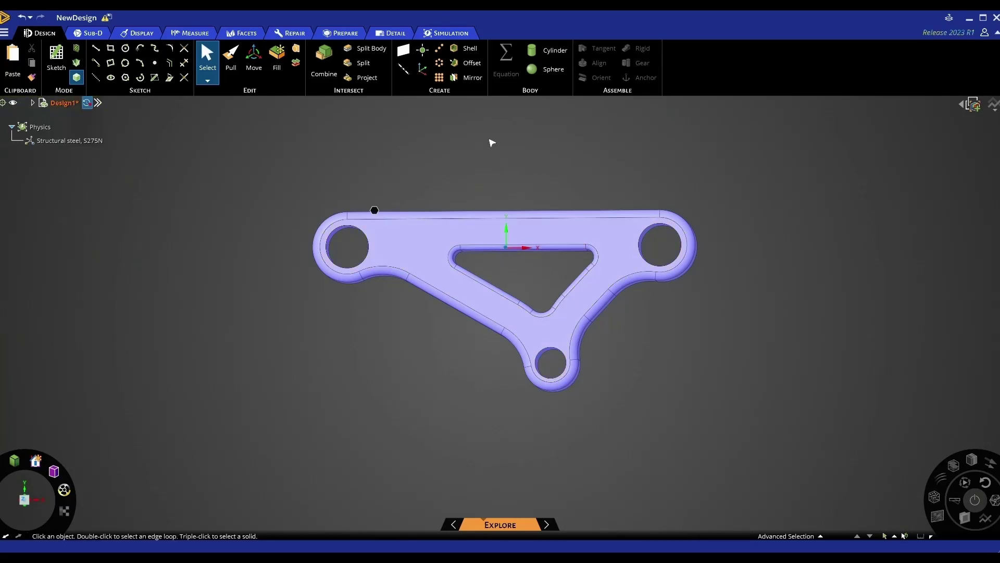
{"action": "left_click", "coordinate": [441, 34]}
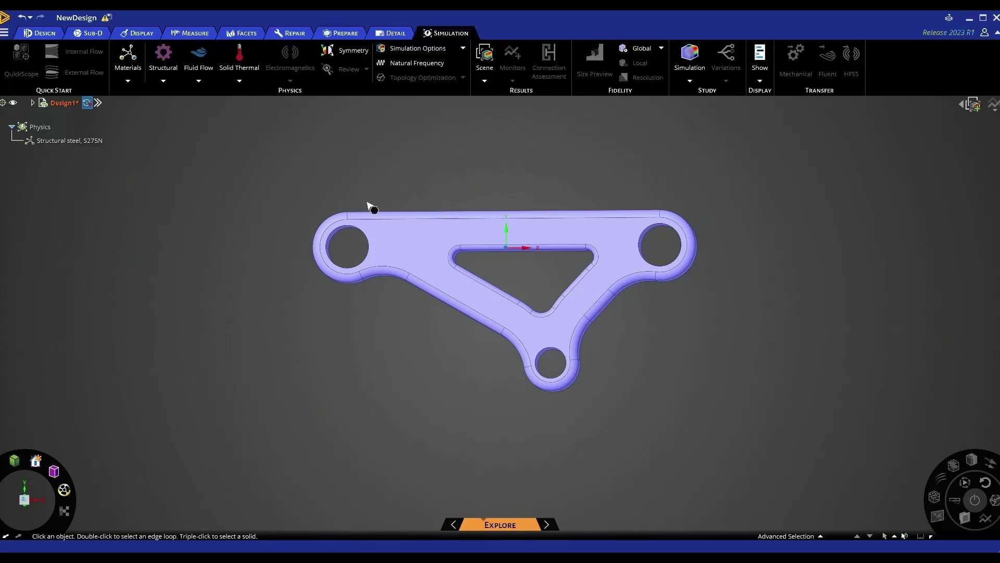
{"action": "middle_click_drag", "start_coordinate": [370, 203], "coordinate": [367, 185]}
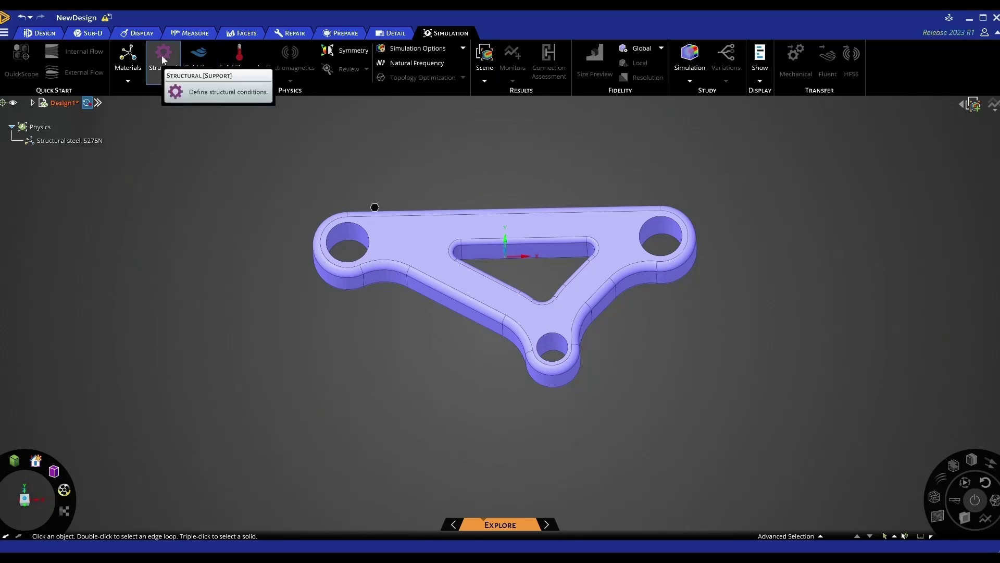
{"action": "left_click", "coordinate": [56, 142]}
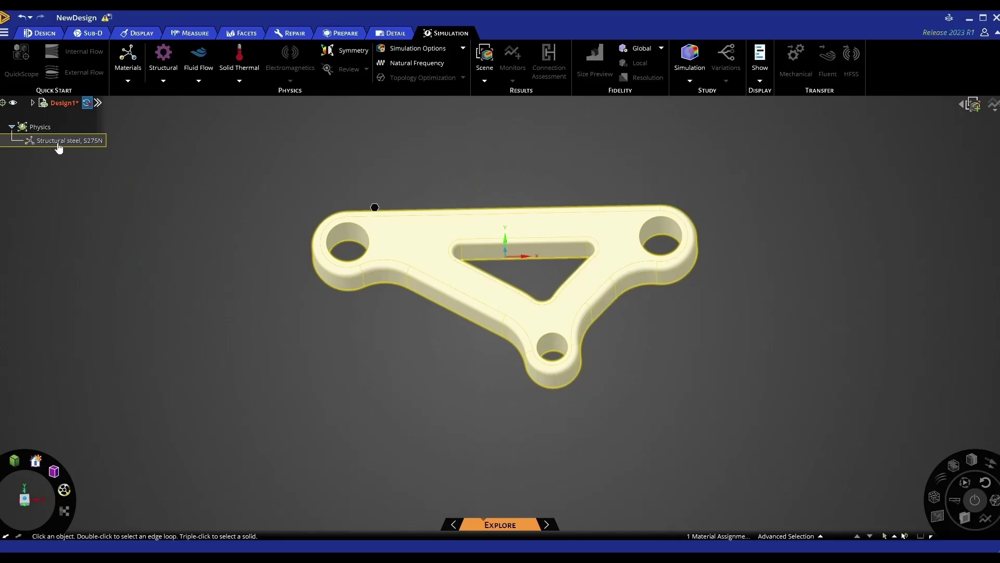
{"action": "left_click", "coordinate": [62, 147]}
{"action": "double_click", "coordinate": [62, 147]}
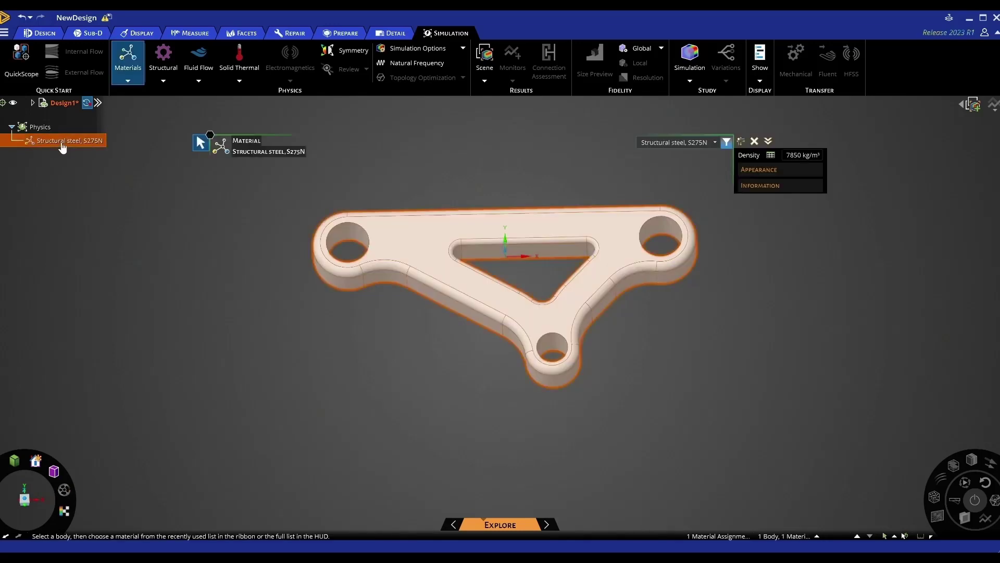
{"action": "left_click", "coordinate": [714, 142]}
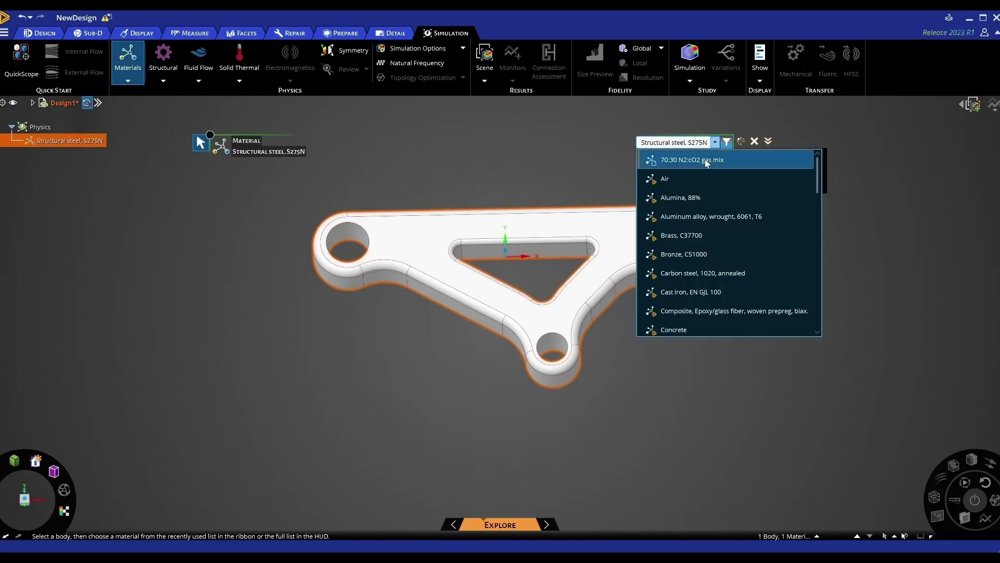
{"action": "left_click", "coordinate": [692, 217]}
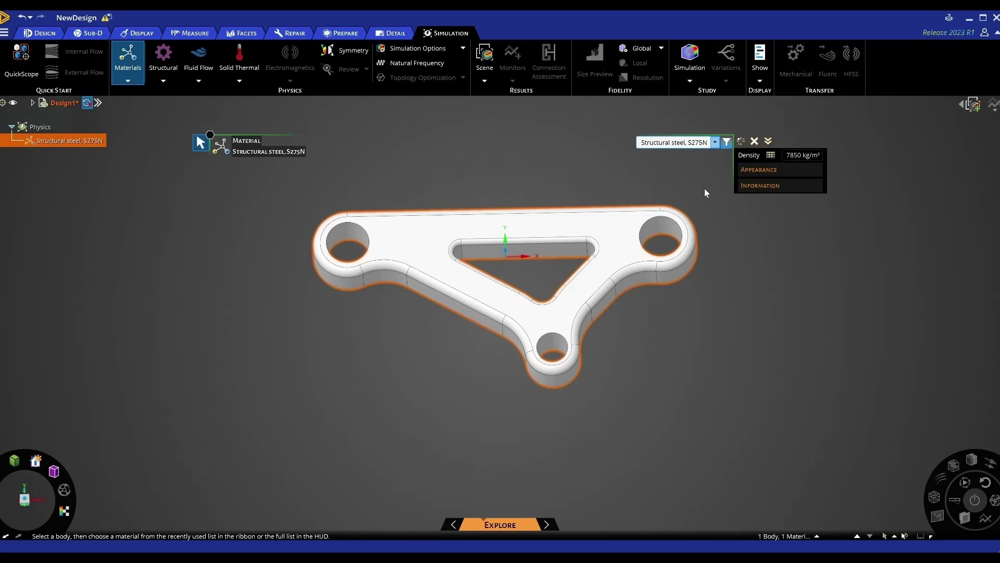
{"action": "left_click", "coordinate": [660, 182]}
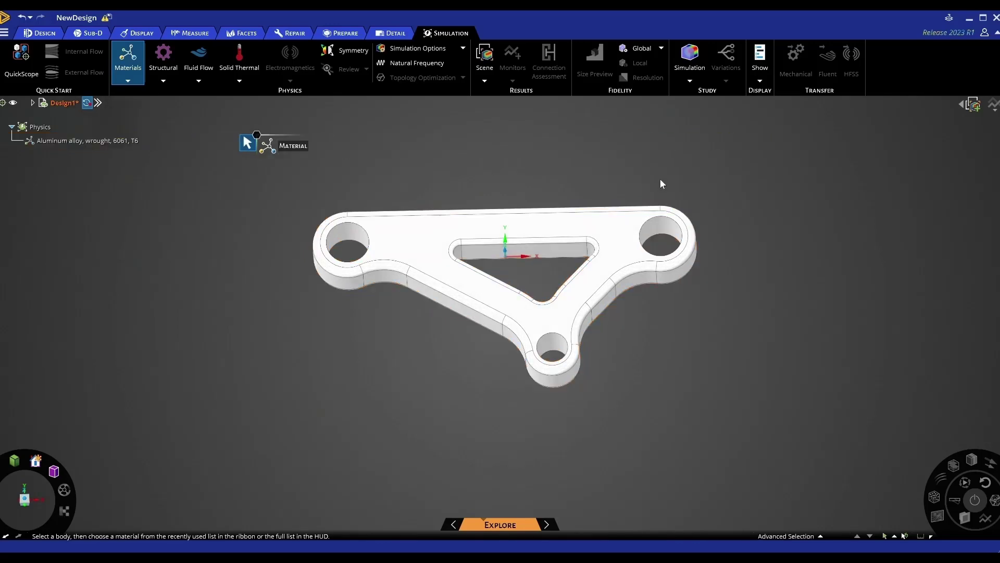
Step: Examine the full list of physical properties of the assigned aluminum alloy
{"action": "left_click", "coordinate": [116, 141]}
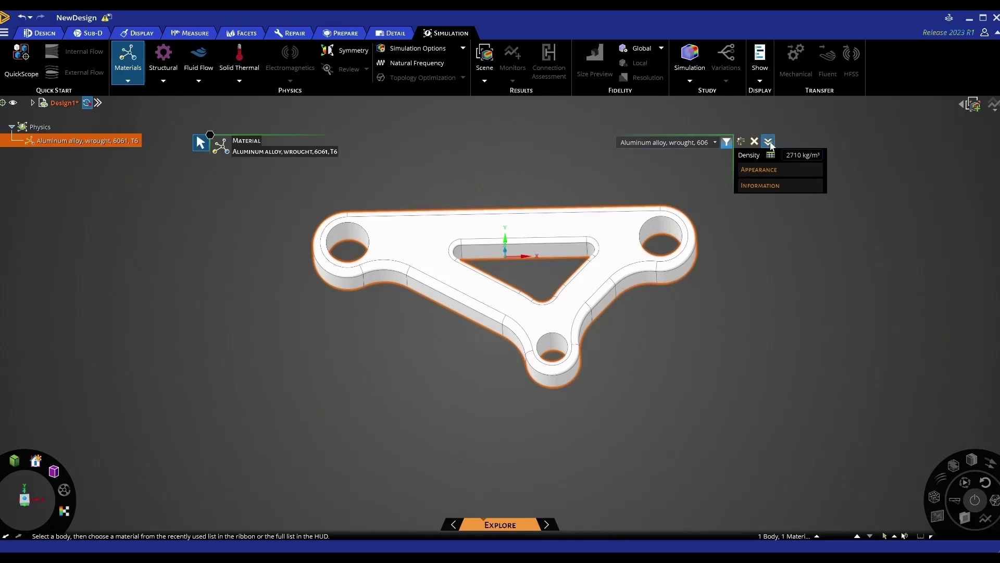
{"action": "left_click", "coordinate": [769, 142]}
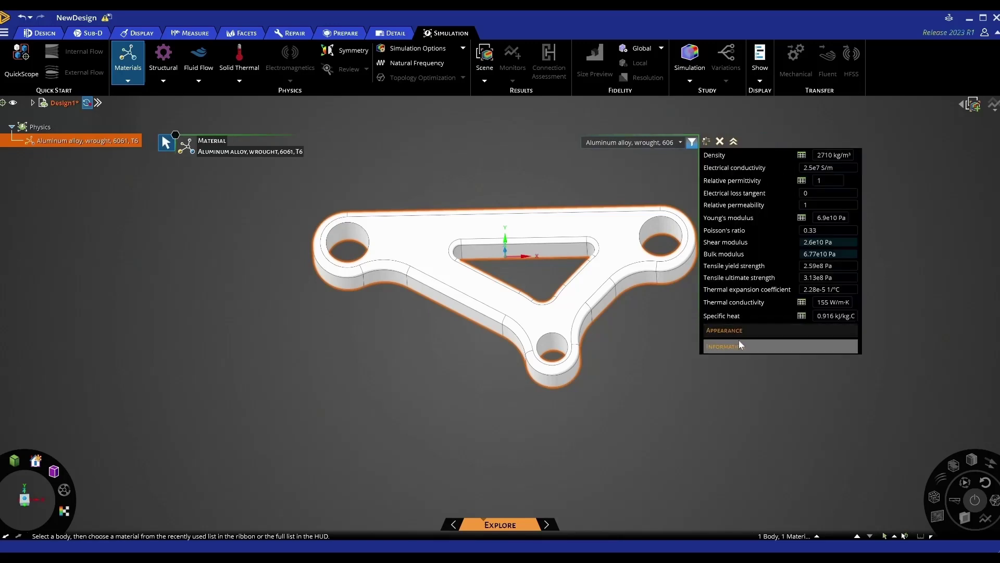
{"action": "left_click", "coordinate": [691, 142]}
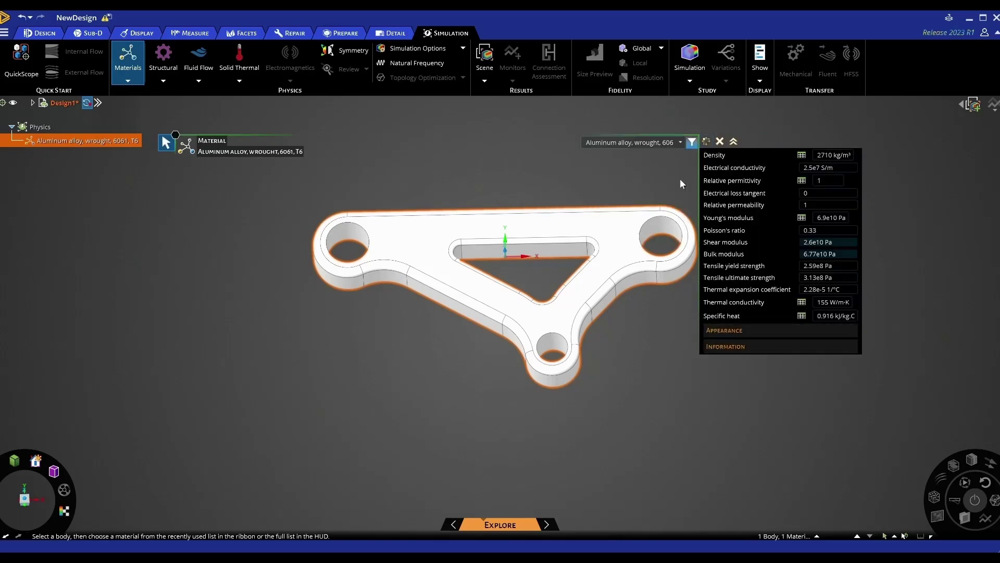
{"action": "left_click", "coordinate": [720, 142]}
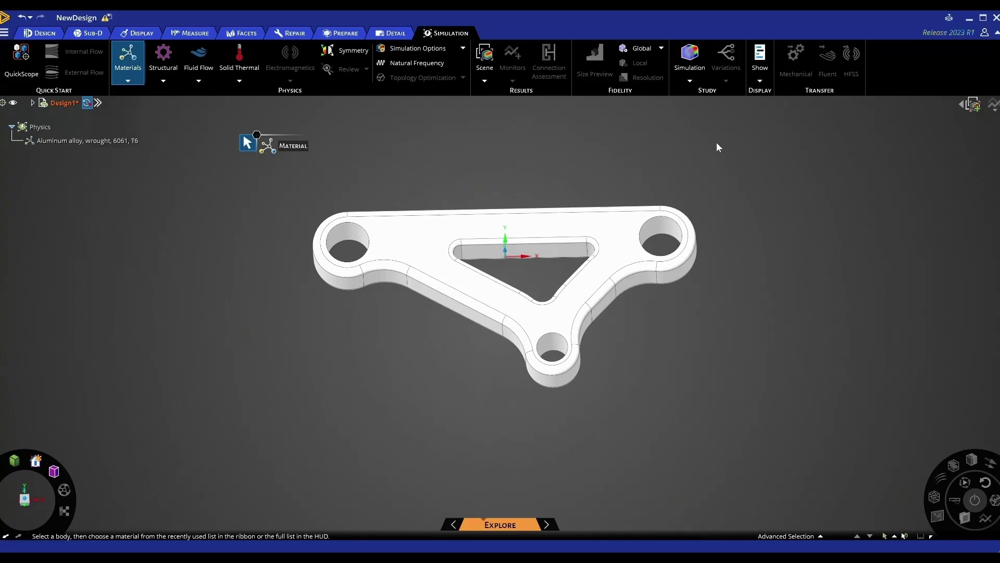
{"action": "key", "text": "Escape"}
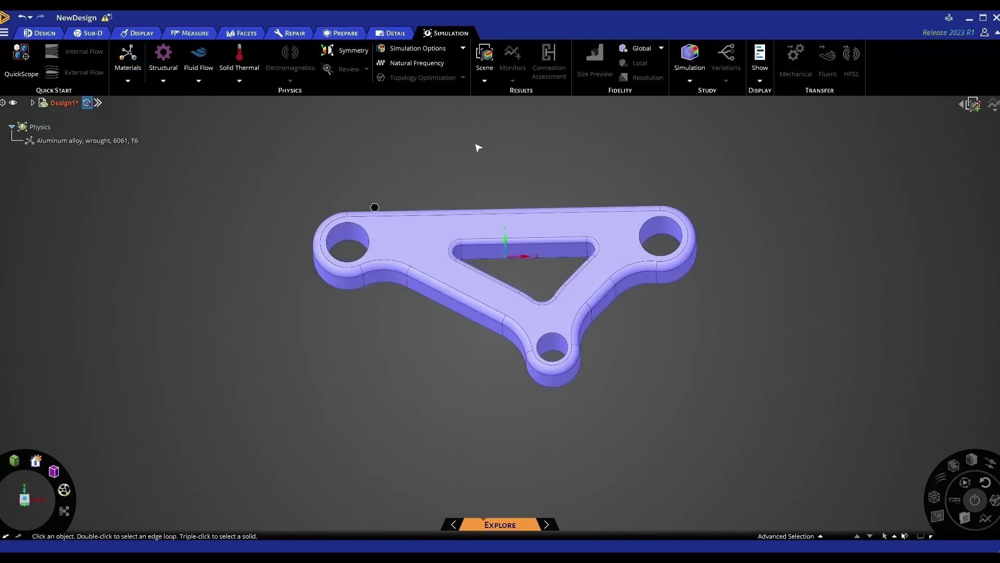
Step: Add a hinged structural support to the cylindrical face of the bracket's small lower hole
{"action": "left_click", "coordinate": [163, 82]}
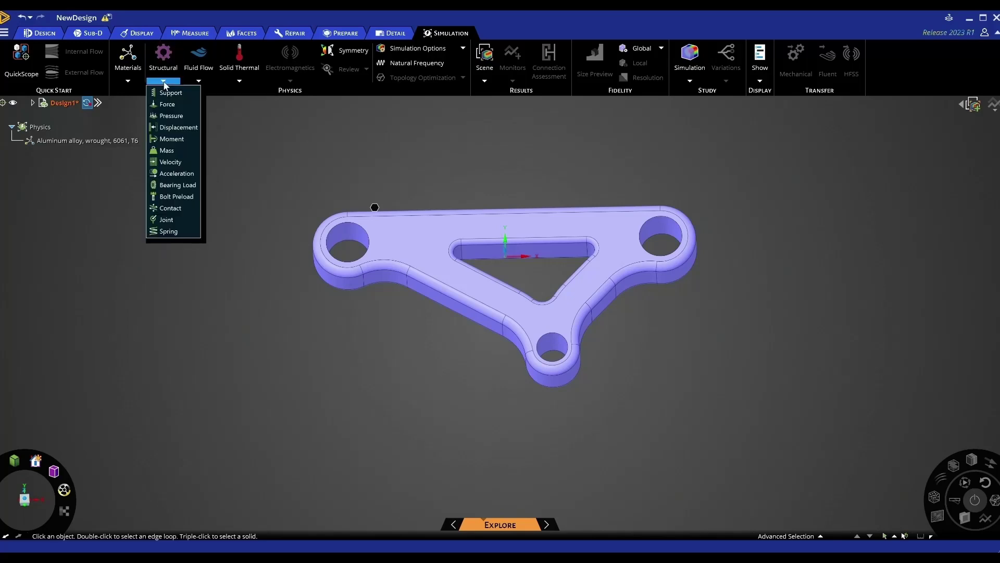
{"action": "left_click", "coordinate": [170, 93]}
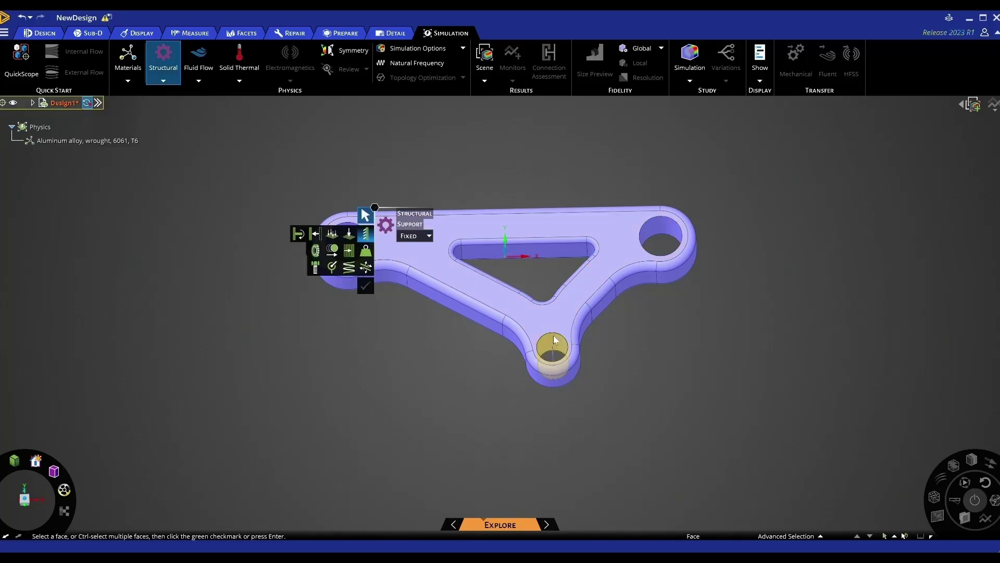
{"action": "left_click", "coordinate": [554, 340]}
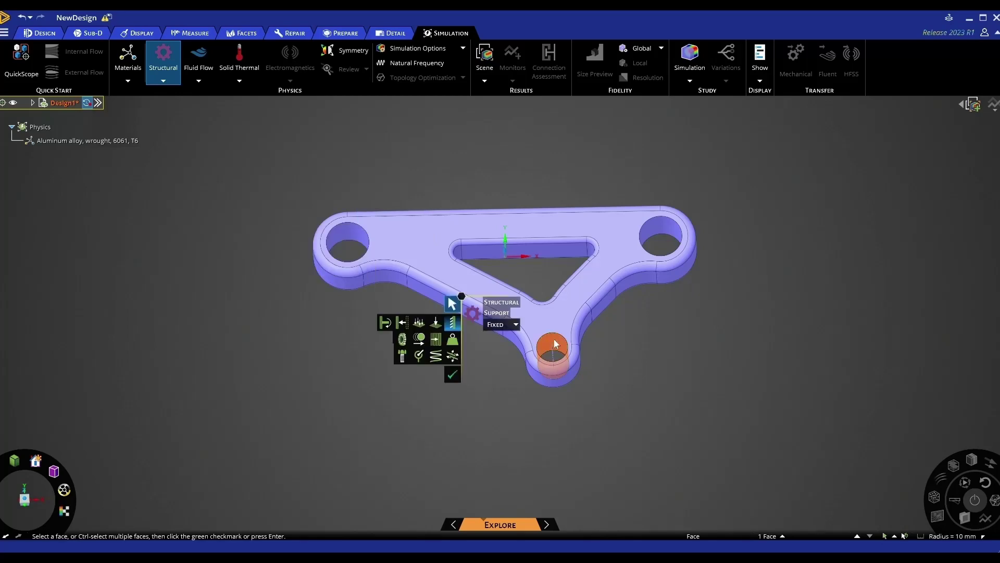
{"action": "left_click", "coordinate": [511, 324]}
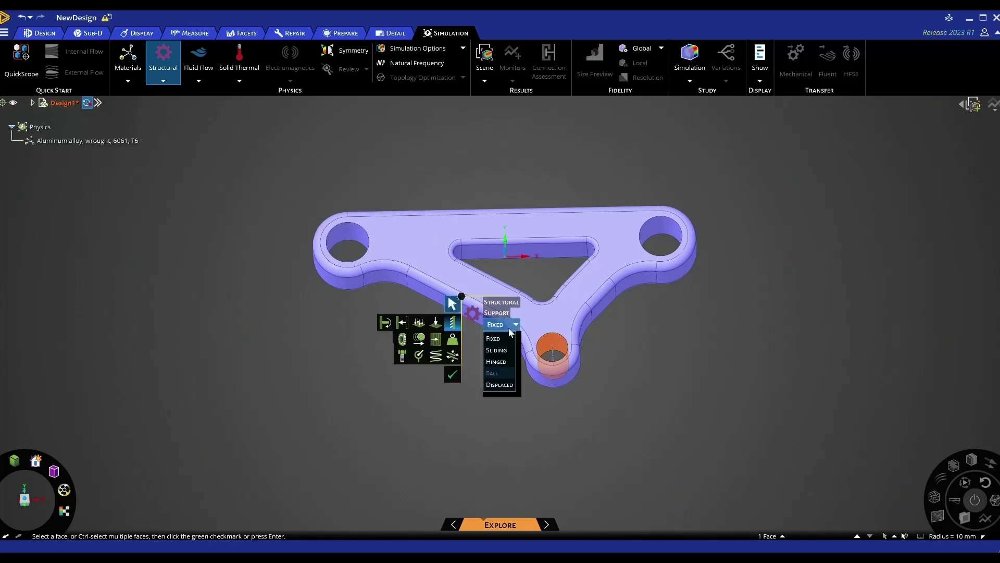
{"action": "left_click", "coordinate": [499, 360]}
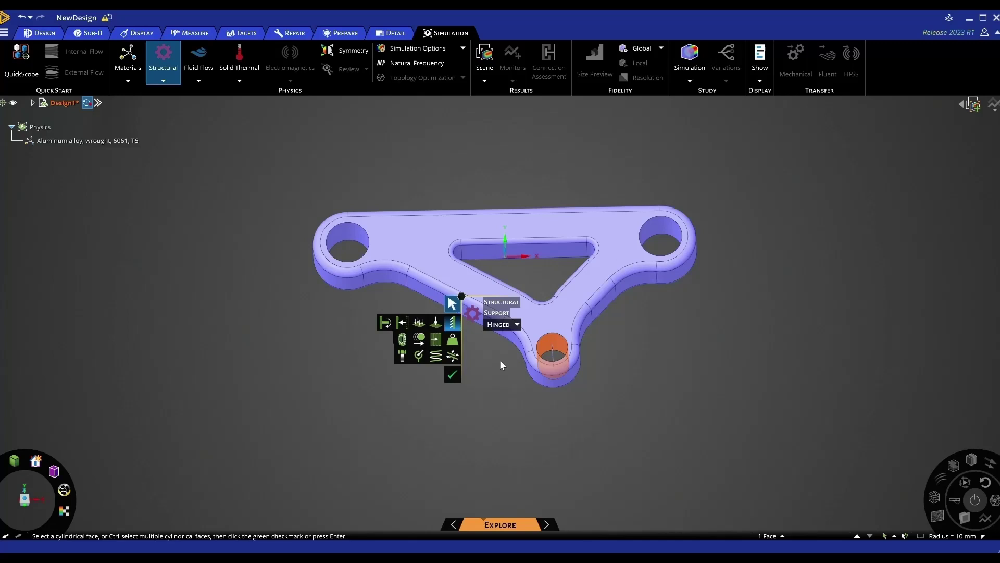
{"action": "left_click", "coordinate": [452, 374]}
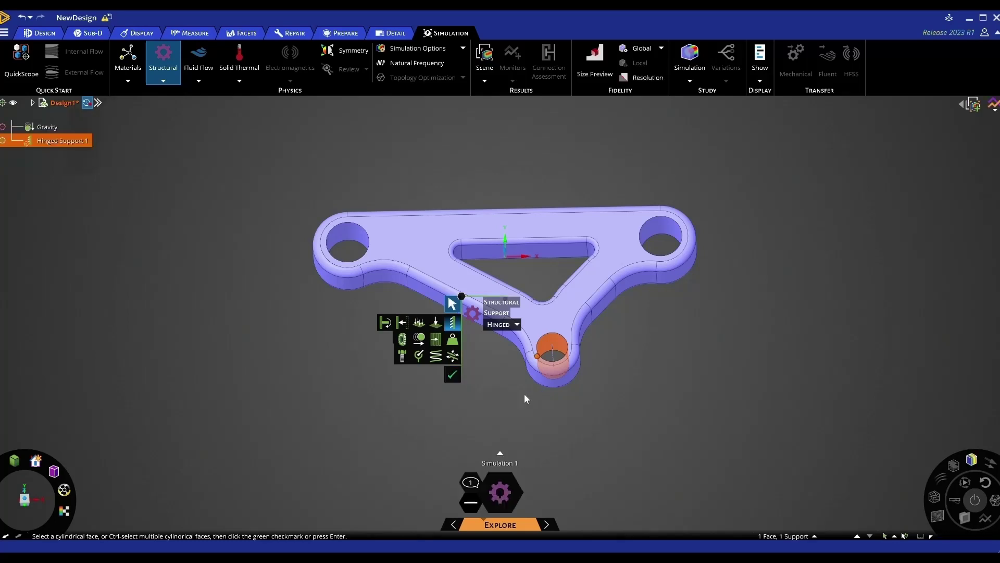
Step: Apply a distributed total force of -500 N along the Y axis to the inner face of the bracket's upper-left hole
{"action": "left_click", "coordinate": [437, 323]}
{"action": "middle_click_drag", "start_coordinate": [424, 323], "coordinate": [523, 399]}
{"action": "middle_click_drag", "start_coordinate": [523, 399], "coordinate": [471, 361], "text": "shift"}
{"action": "left_click", "coordinate": [502, 346]}
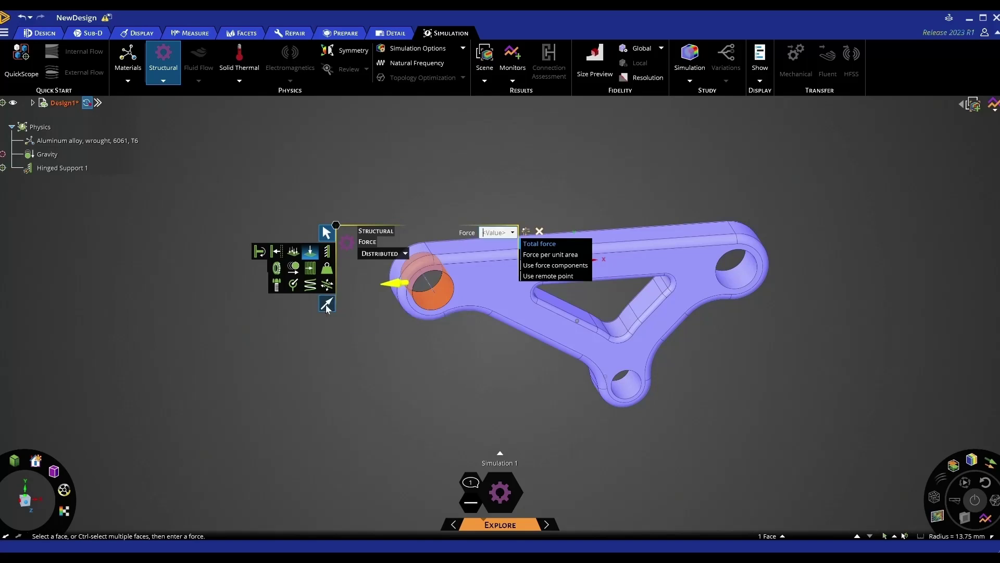
{"action": "middle_click_drag", "start_coordinate": [482, 369], "coordinate": [442, 405], "text": "shift"}
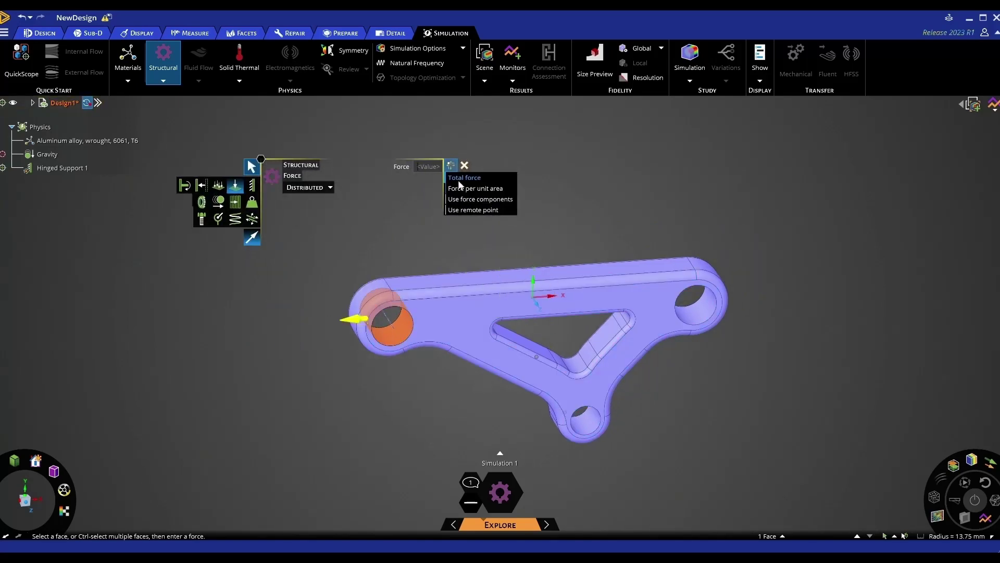
{"action": "left_click", "coordinate": [529, 285]}
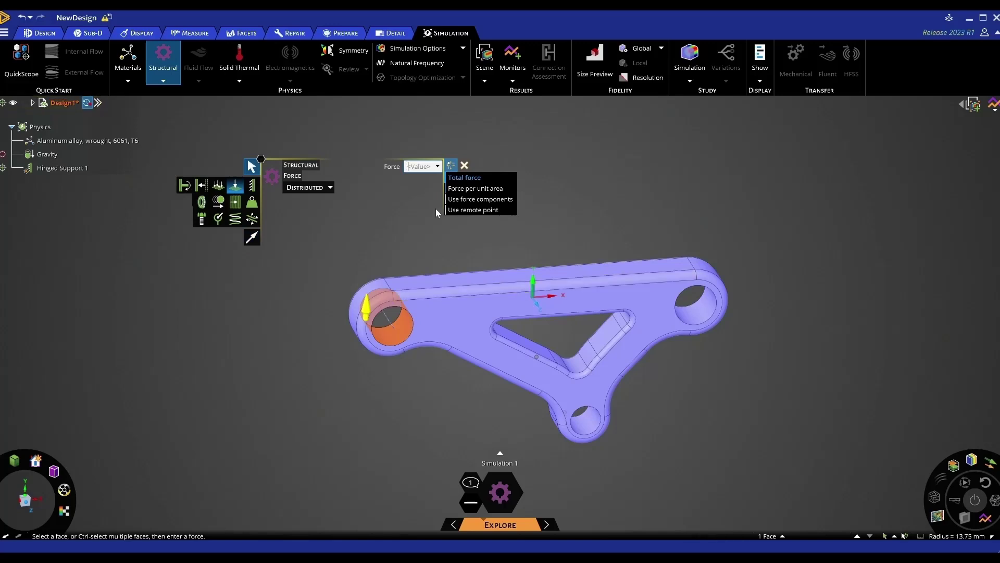
{"action": "type", "text": "-500 N"}
{"action": "key", "text": "Return"}
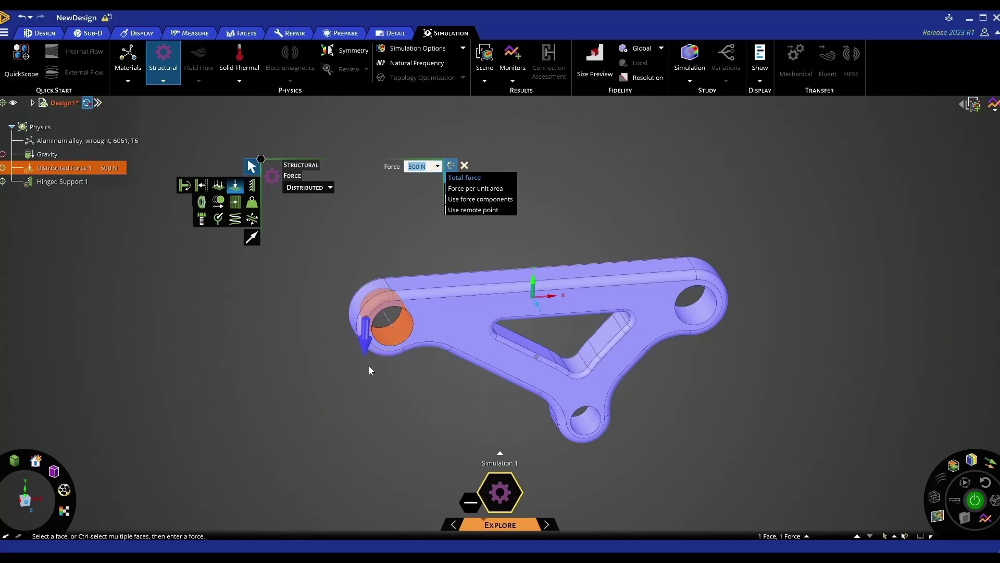
{"action": "left_click", "coordinate": [368, 442]}
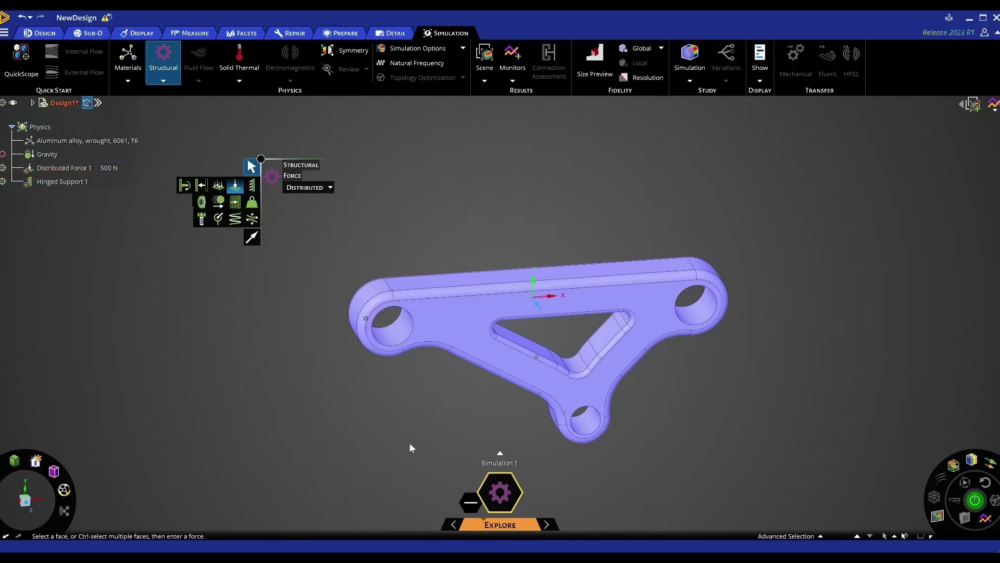
Step: Start a sketch on the mid-plane between the bracket's two large flat faces and view it face-on
{"action": "middle_click_drag", "start_coordinate": [409, 442], "coordinate": [371, 420]}
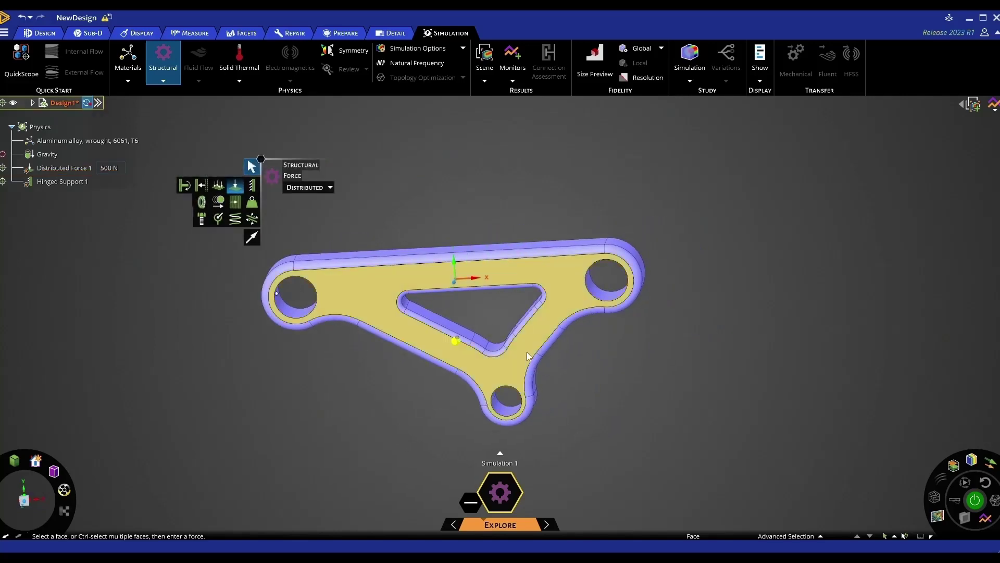
{"action": "left_click", "coordinate": [538, 340]}
{"action": "middle_click_drag", "start_coordinate": [601, 380], "coordinate": [420, 309]}
{"action": "left_click", "coordinate": [482, 331], "text": "ctrl"}
{"action": "middle_click_drag", "start_coordinate": [533, 348], "coordinate": [629, 317]}
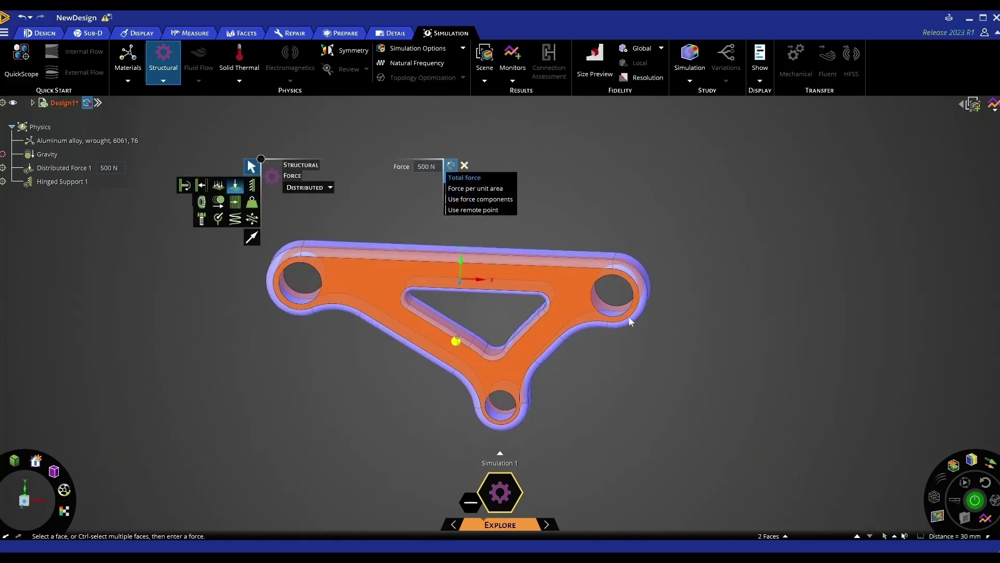
{"action": "scroll", "coordinate": [563, 396], "scroll_direction": "down", "scroll_amount": 5}
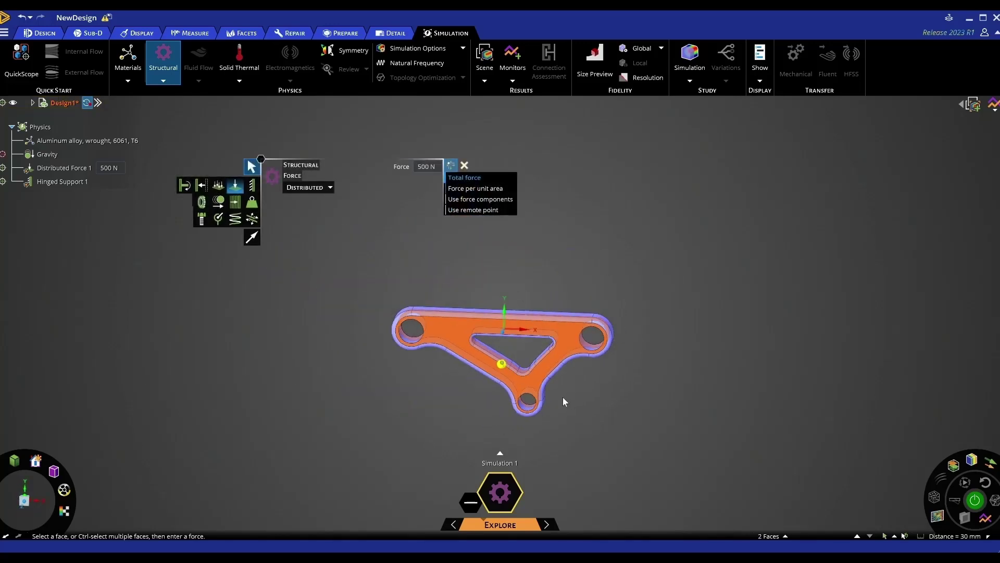
{"action": "key", "text": "k"}
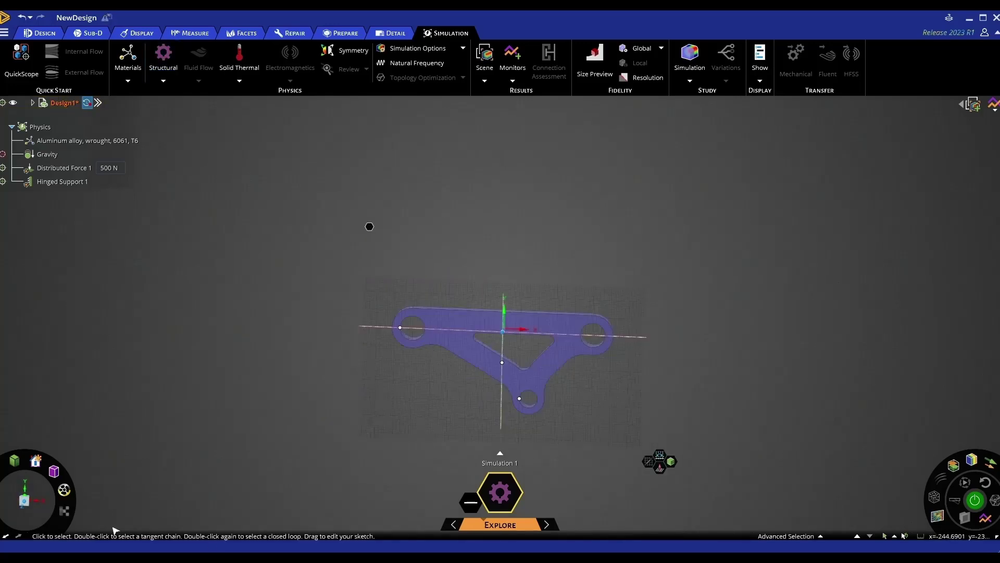
{"action": "left_click", "coordinate": [26, 501]}
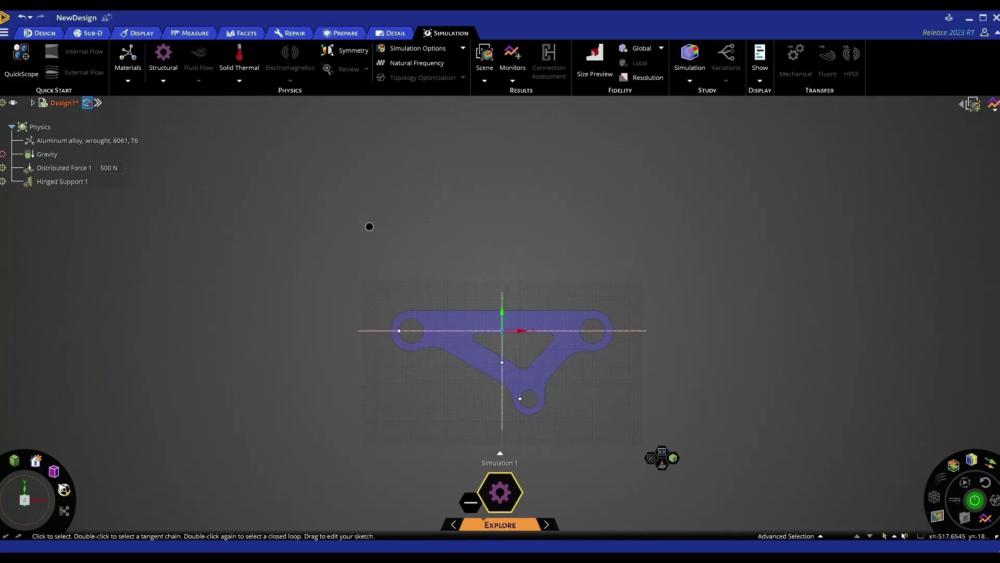
Step: Sketch a point about 130 mm directly above the upper-right hole's center, then return to the solid model
{"action": "left_click", "coordinate": [46, 33]}
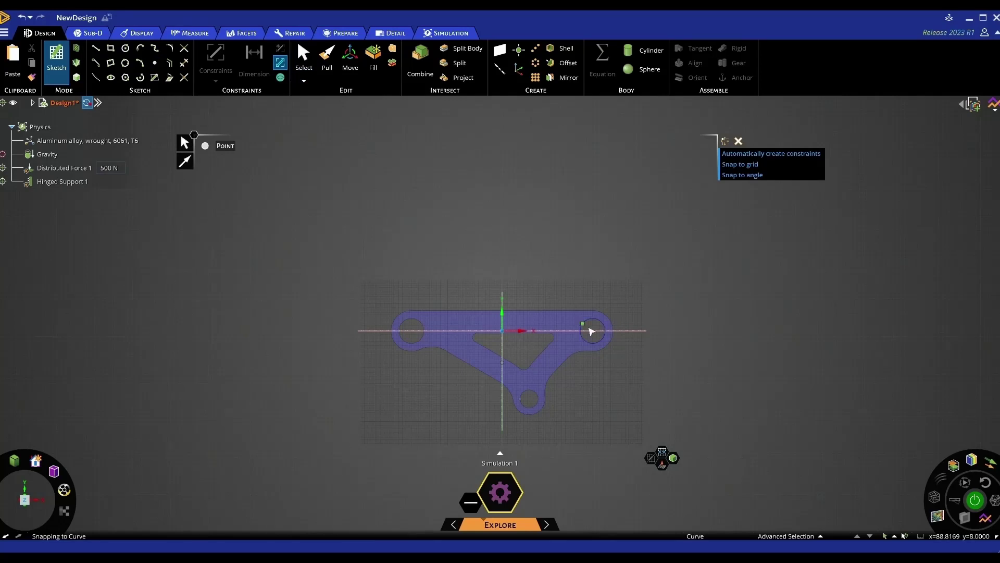
{"action": "left_click", "coordinate": [592, 331]}
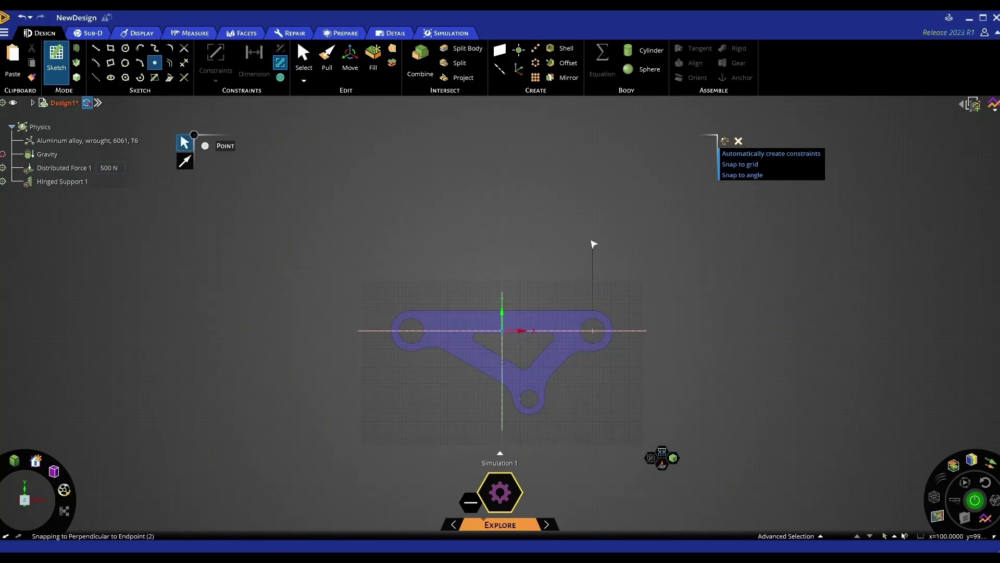
{"action": "left_click", "coordinate": [593, 213]}
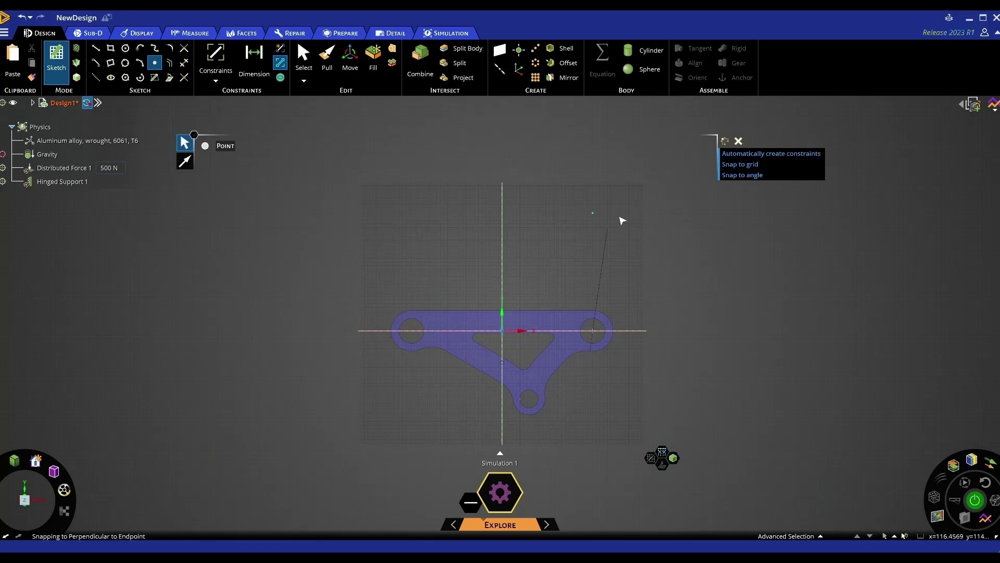
{"action": "key", "text": "d"}
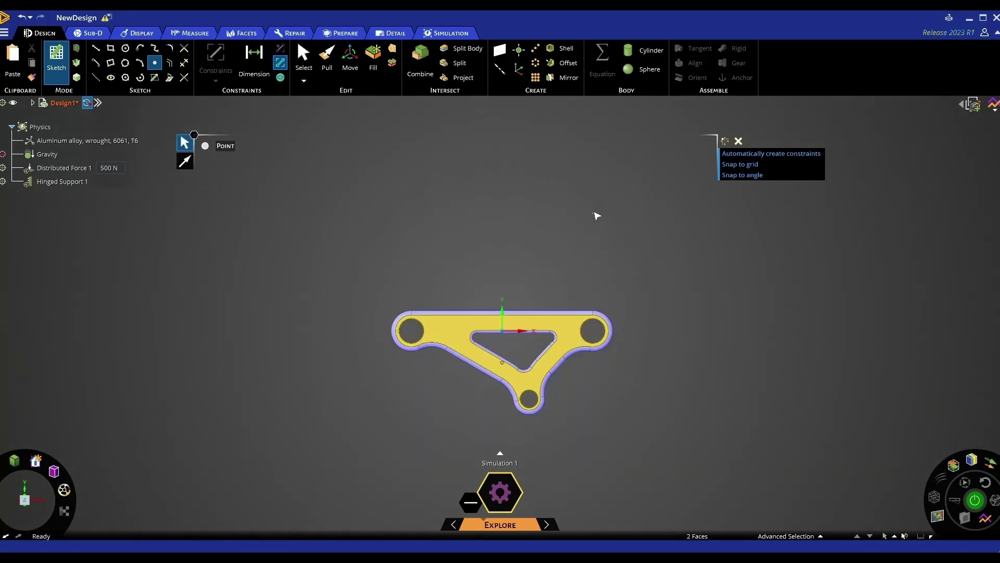
Step: Create a datum point on the sketched point above the upper-right hole
{"action": "left_click", "coordinate": [519, 50]}
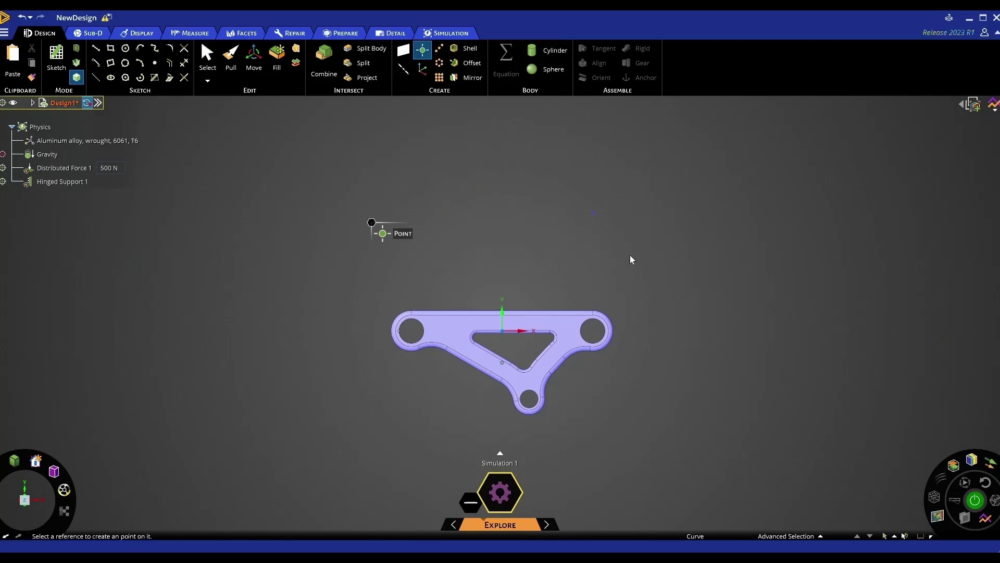
{"action": "key", "text": "Escape"}
{"action": "middle_click_drag", "start_coordinate": [667, 261], "coordinate": [630, 255]}
Step: Define a structural spring between the upper-right hole's inner face and the datum point above it as ground
{"action": "left_click", "coordinate": [440, 33]}
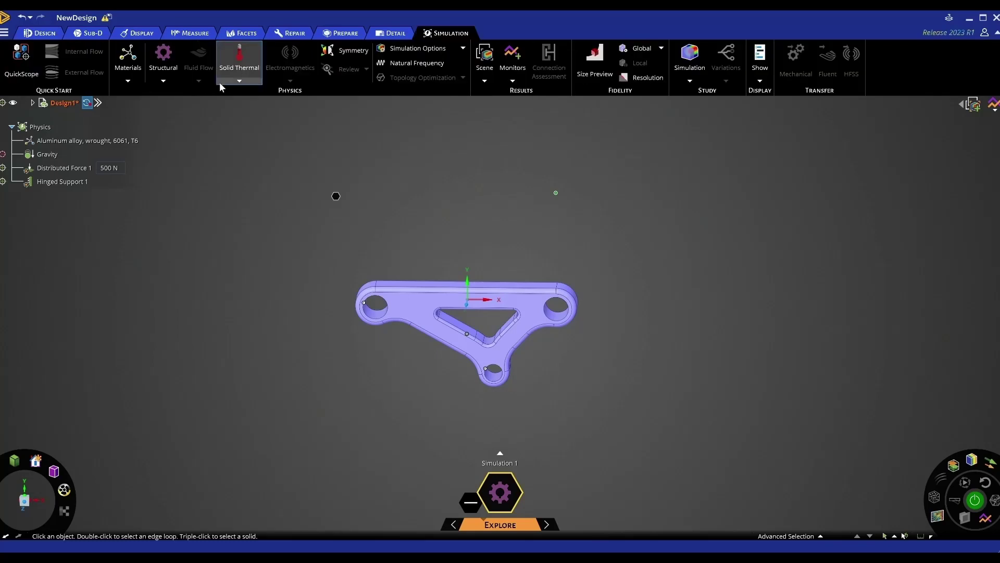
{"action": "left_click", "coordinate": [159, 81]}
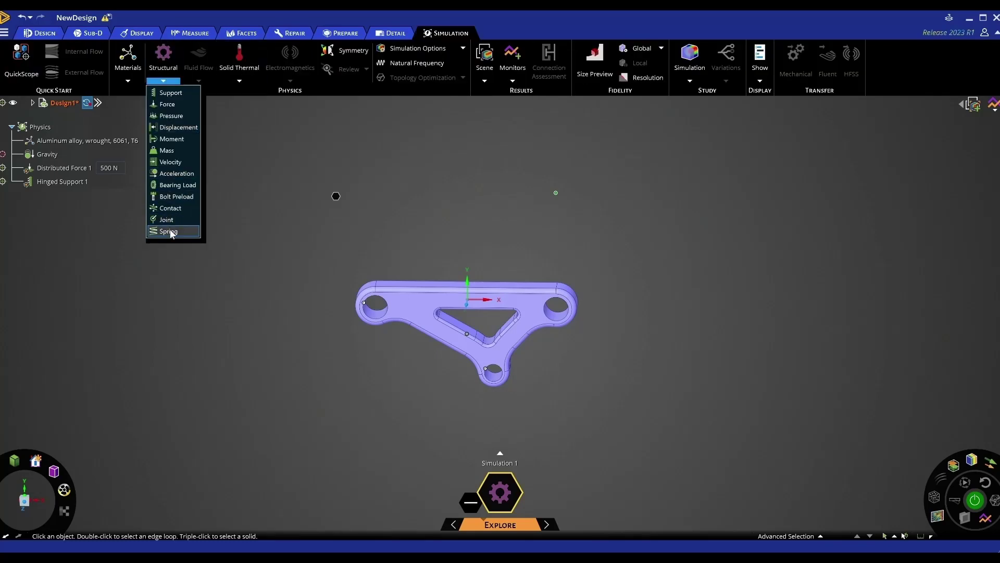
{"action": "left_click", "coordinate": [553, 311]}
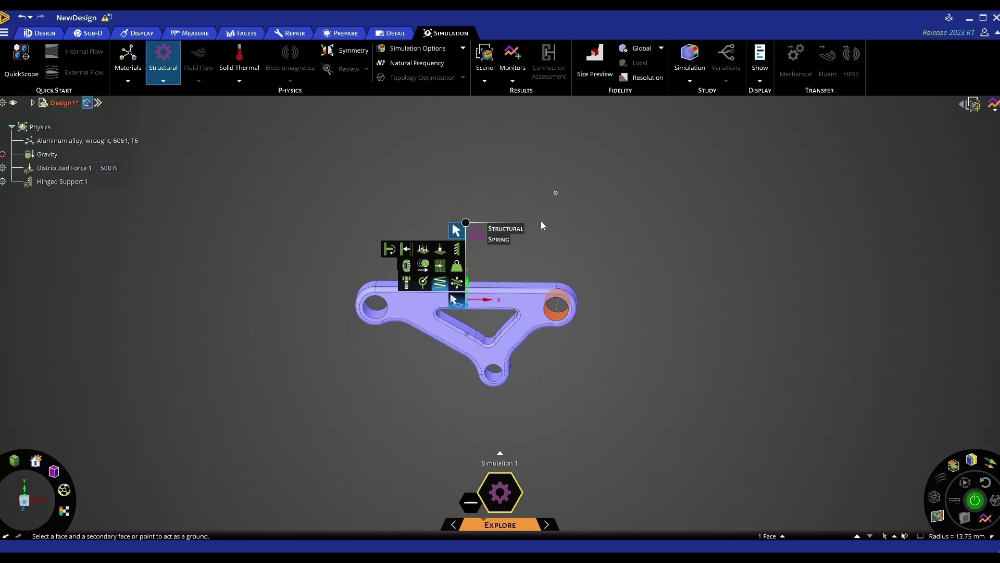
{"action": "left_click", "coordinate": [556, 194]}
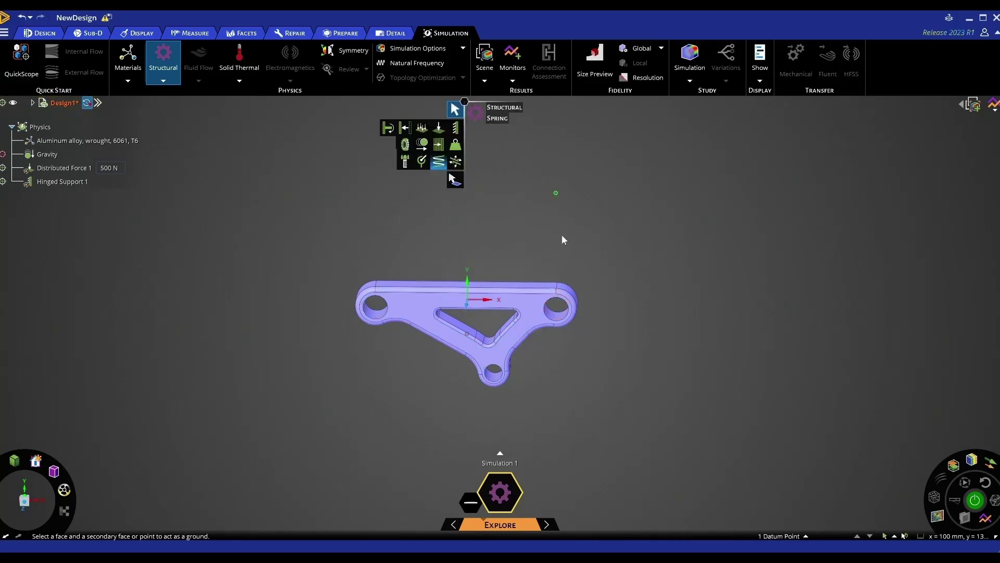
{"action": "left_click", "coordinate": [490, 310]}
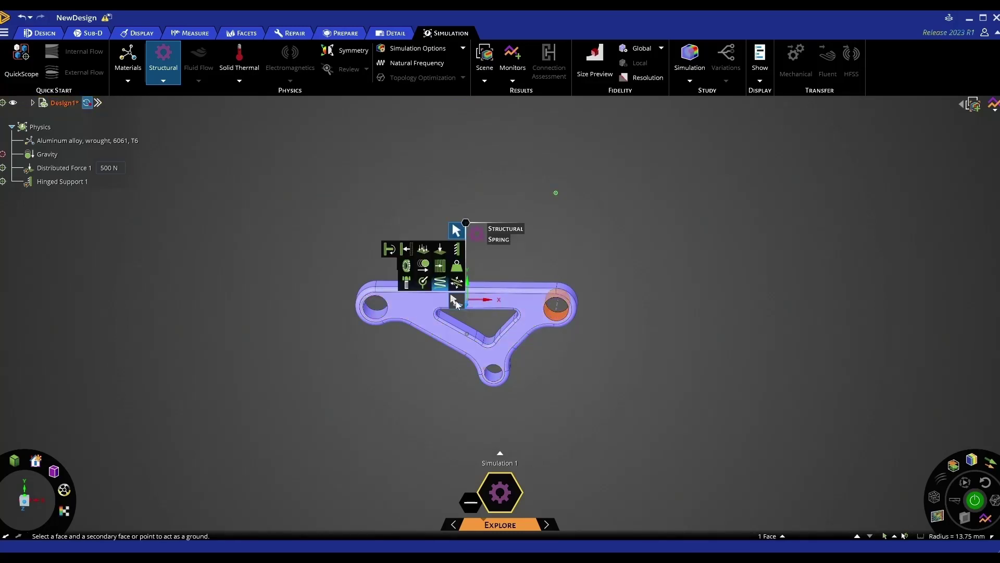
{"action": "left_click", "coordinate": [555, 192]}
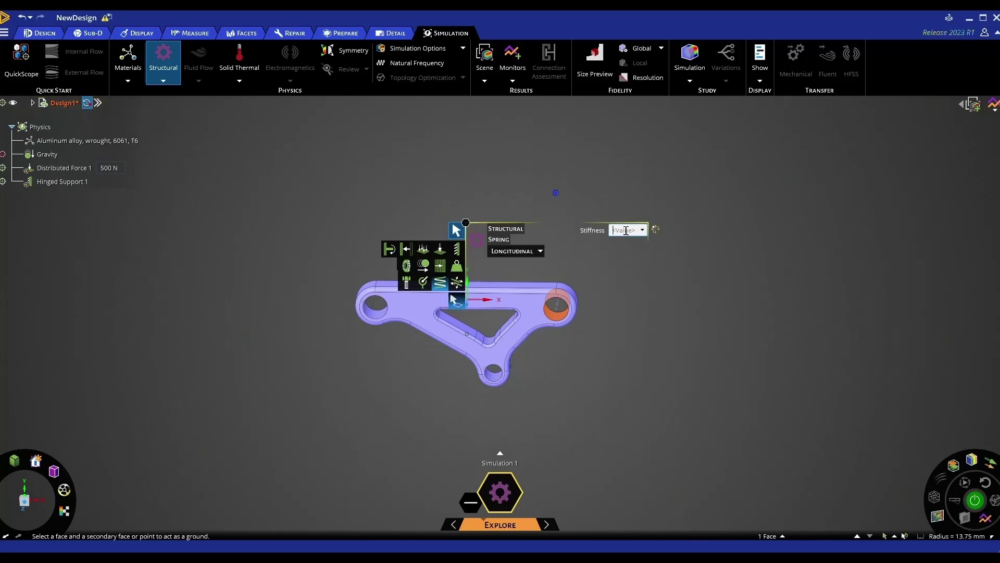
Step: Keep the spring type Longitudinal and set its stiffness to 5000 N/m
{"action": "left_click", "coordinate": [540, 252]}
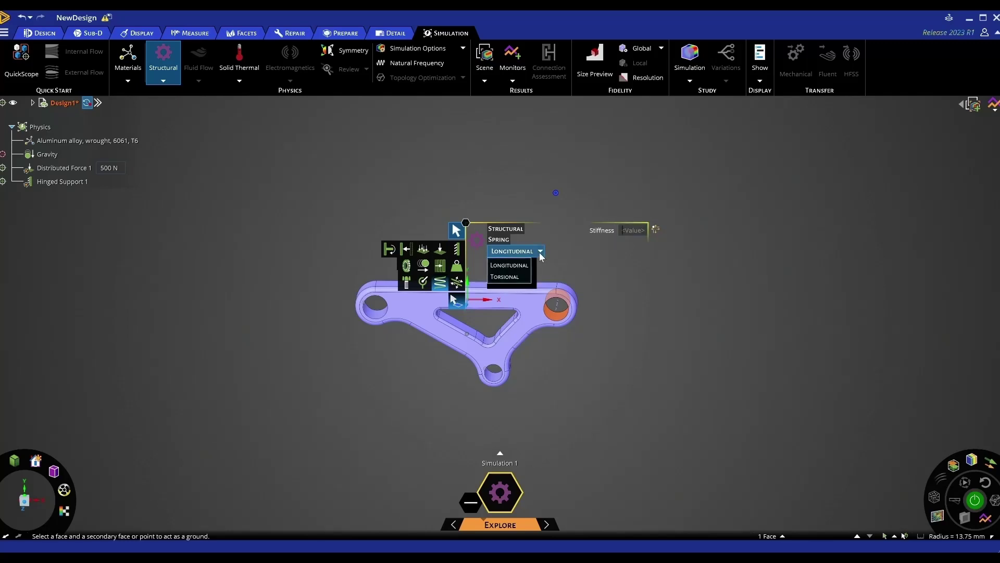
{"action": "left_click", "coordinate": [623, 230]}
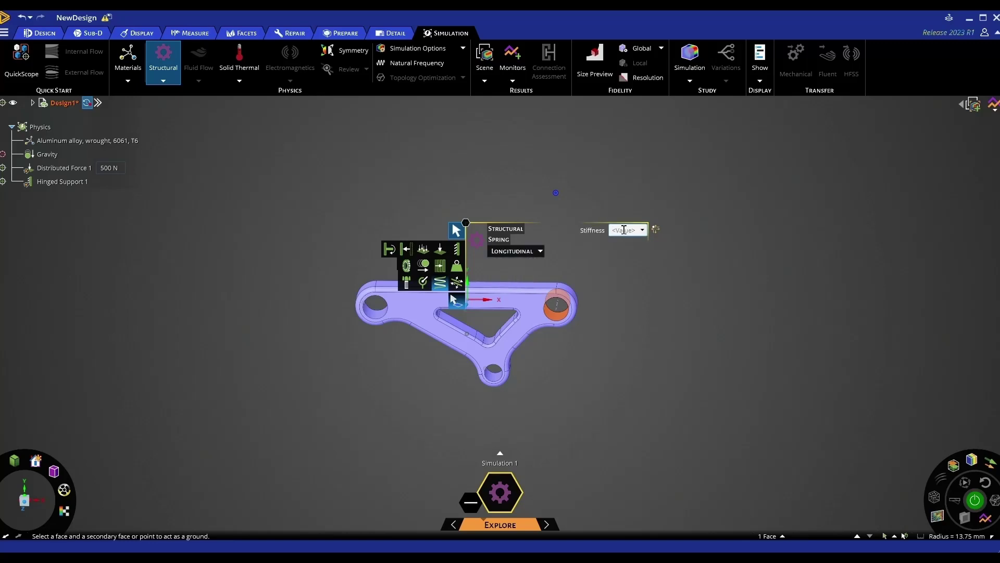
{"action": "type", "text": "5000 N/m"}
{"action": "key", "text": "Return"}
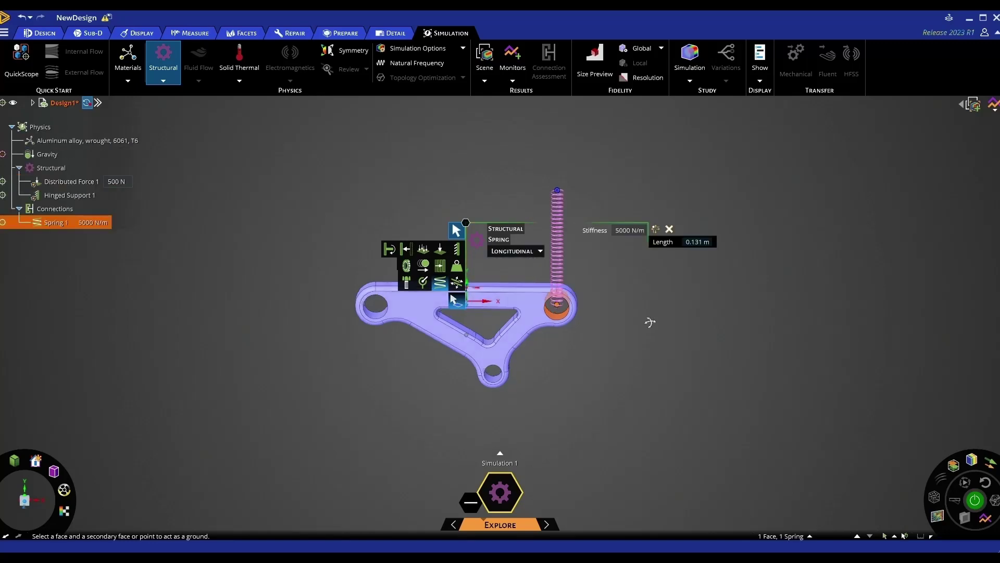
{"action": "left_click", "coordinate": [641, 333]}
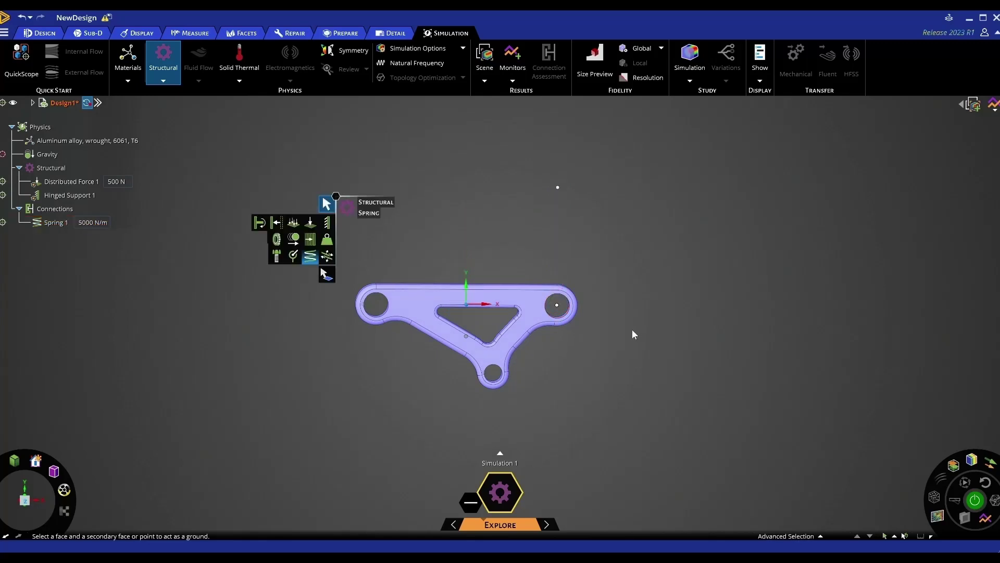
Step: Check the spring in the physics tree, leave the spring definition and solve the structural simulation
{"action": "left_click", "coordinate": [56, 224]}
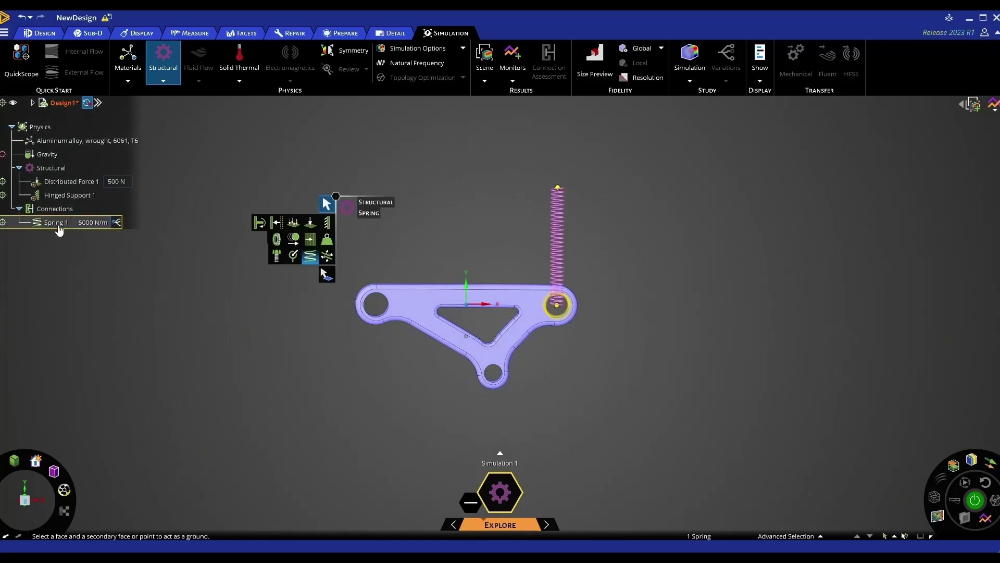
{"action": "key", "text": "Escape"}
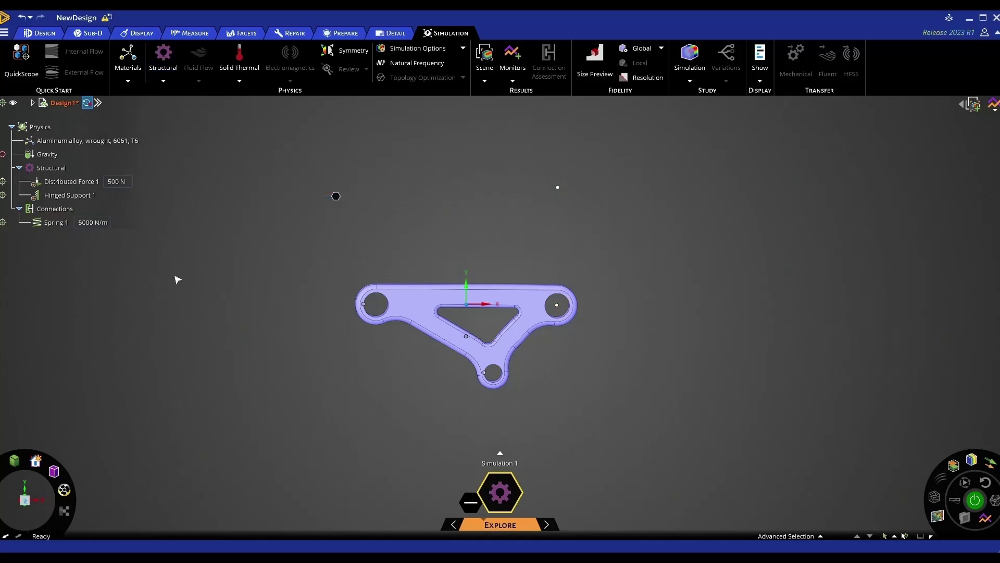
{"action": "left_click", "coordinate": [241, 297]}
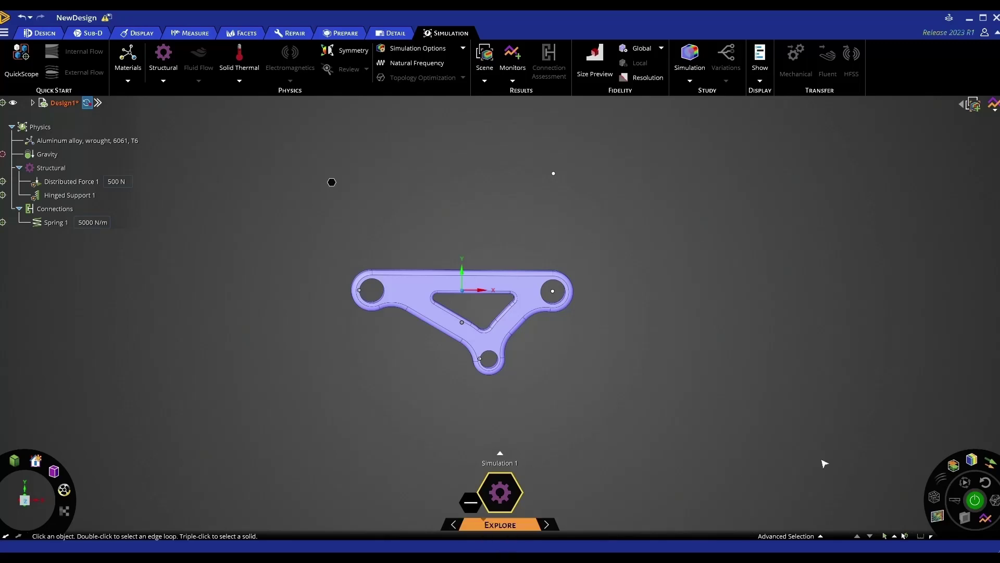
{"action": "left_click", "coordinate": [975, 500]}
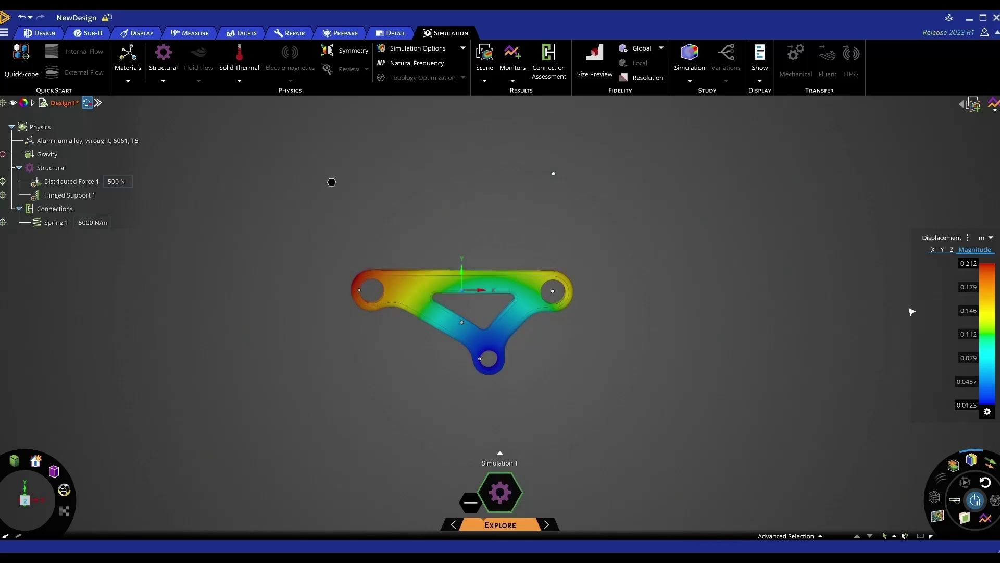
Step: Set the displacement legend's unit to cm and play the animation of the bracket's deformed shape
{"action": "left_click", "coordinate": [990, 238]}
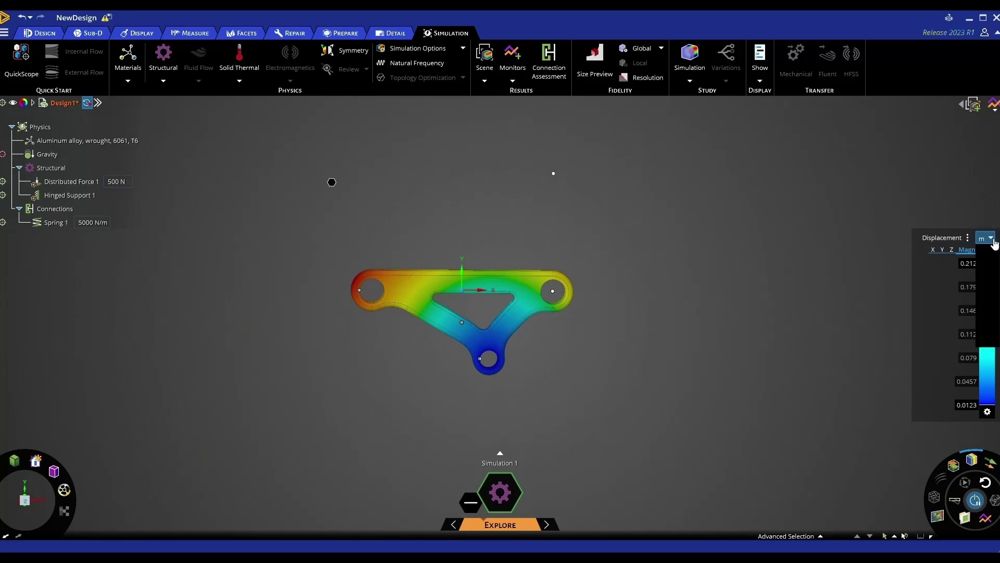
{"action": "left_click", "coordinate": [984, 239]}
{"action": "left_click", "coordinate": [984, 240]}
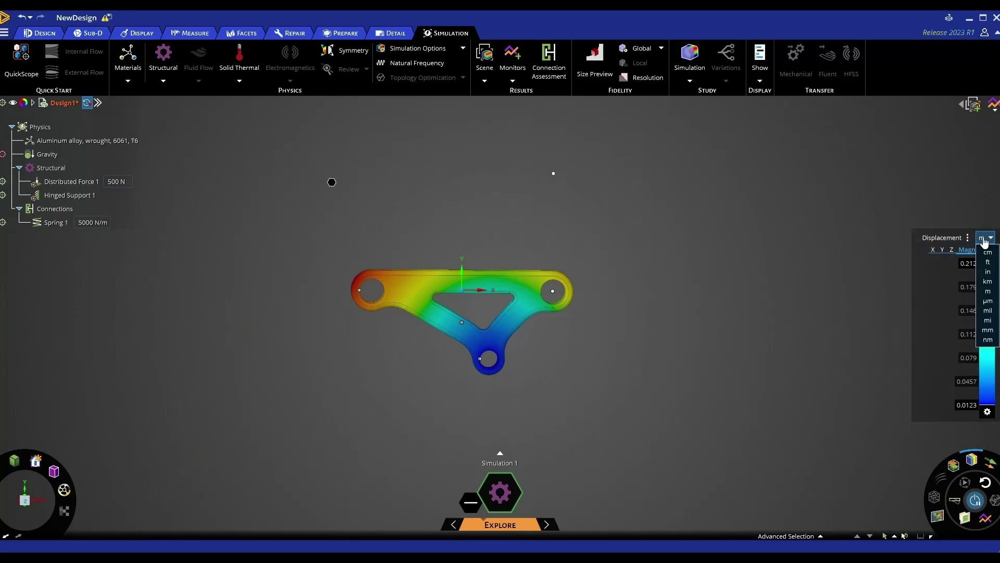
{"action": "left_click", "coordinate": [986, 262]}
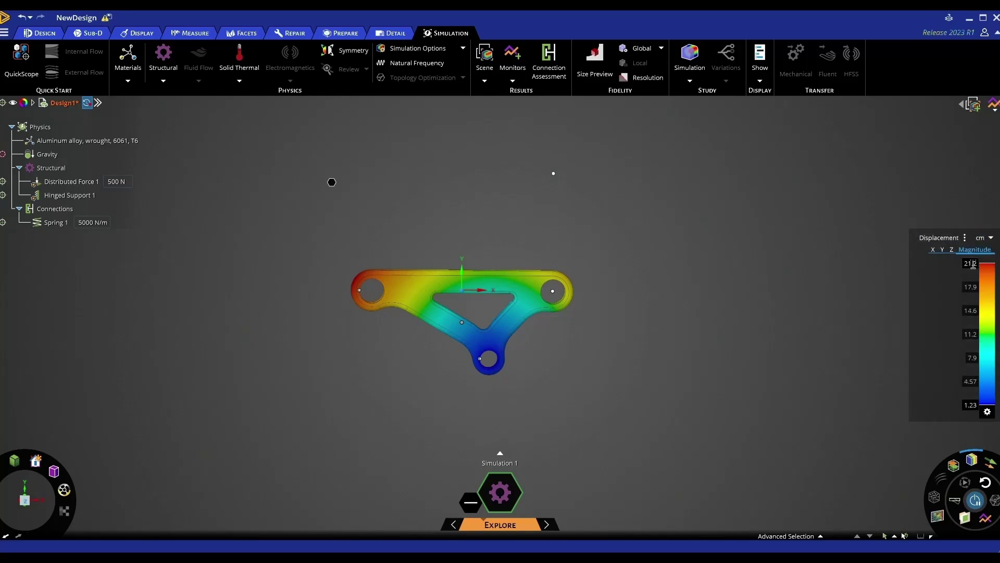
{"action": "left_click", "coordinate": [956, 501]}
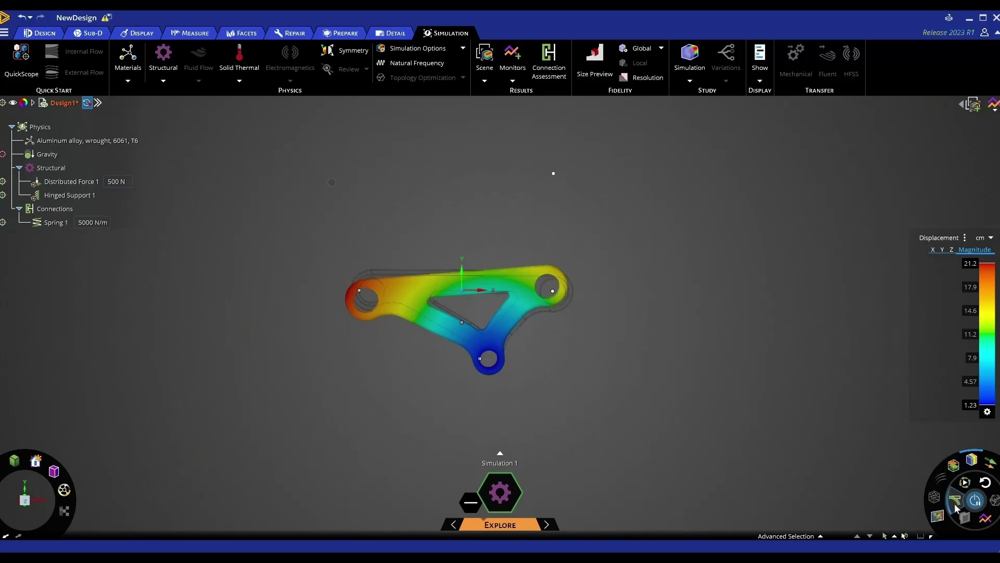
{"action": "left_click", "coordinate": [964, 484]}
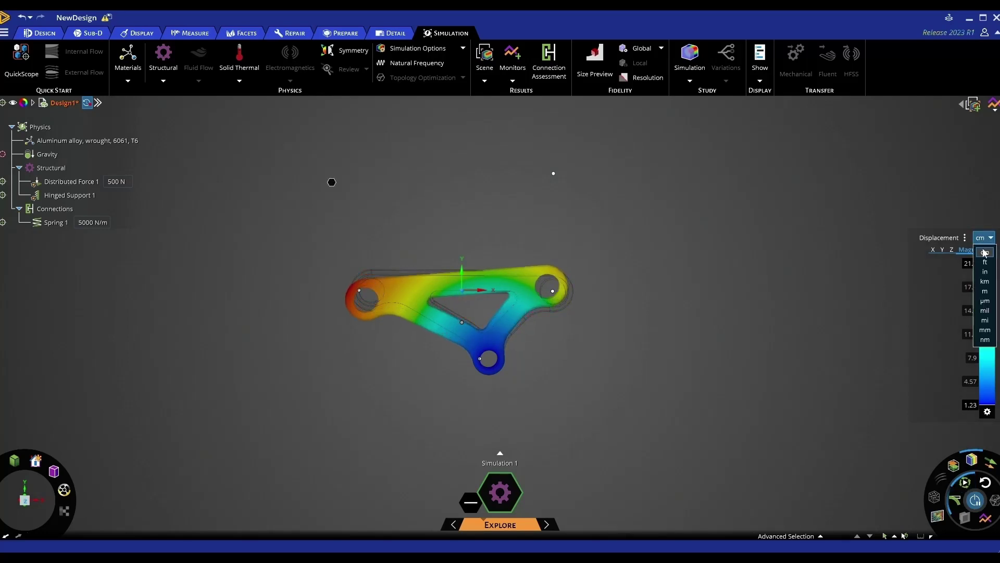
Step: Switch the displayed result to Von Mises stress, view its animated deformation, and return the bracket to its undeformed shape
{"action": "left_click", "coordinate": [964, 239]}
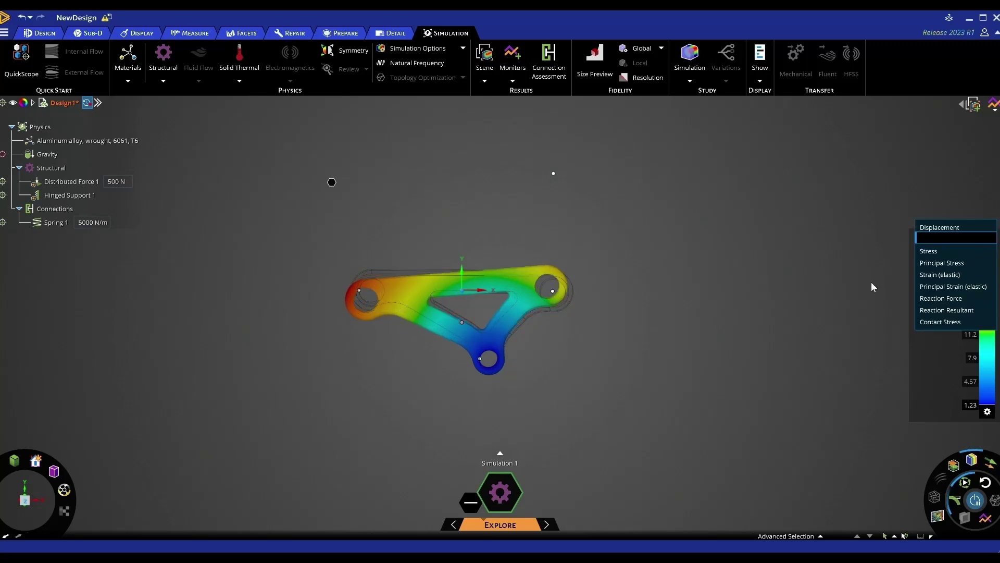
{"action": "left_click", "coordinate": [943, 248]}
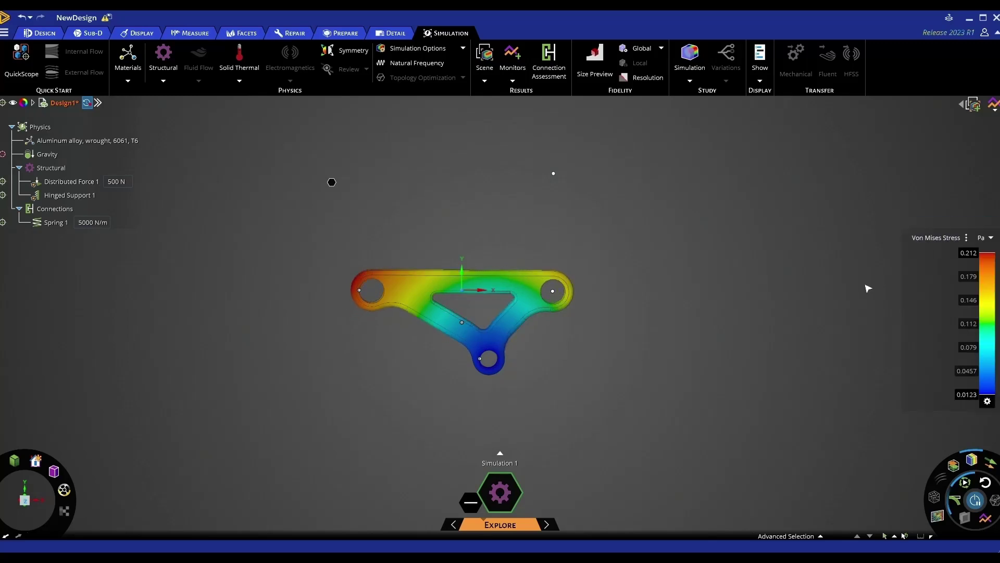
{"action": "left_click", "coordinate": [964, 483]}
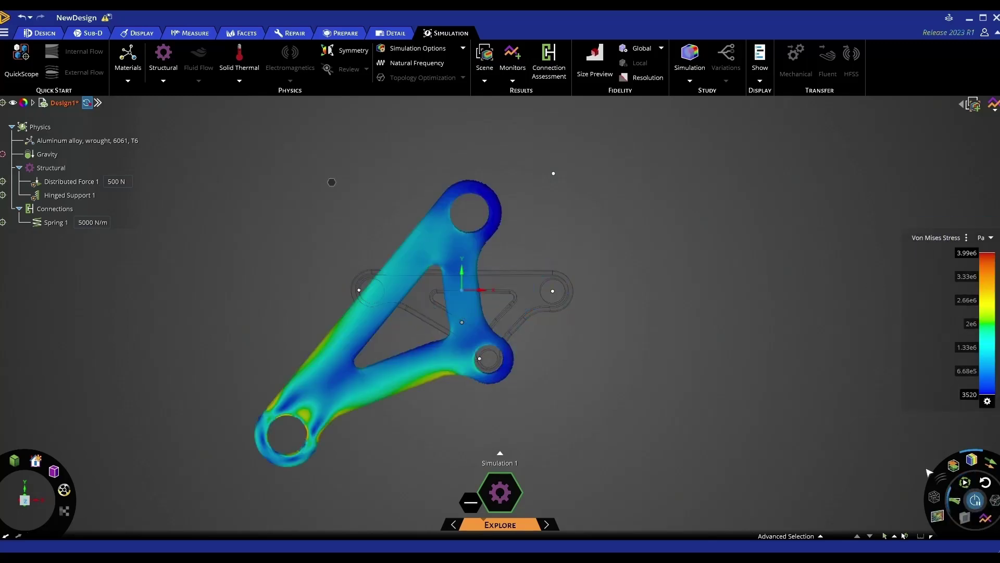
{"action": "left_click", "coordinate": [952, 499]}
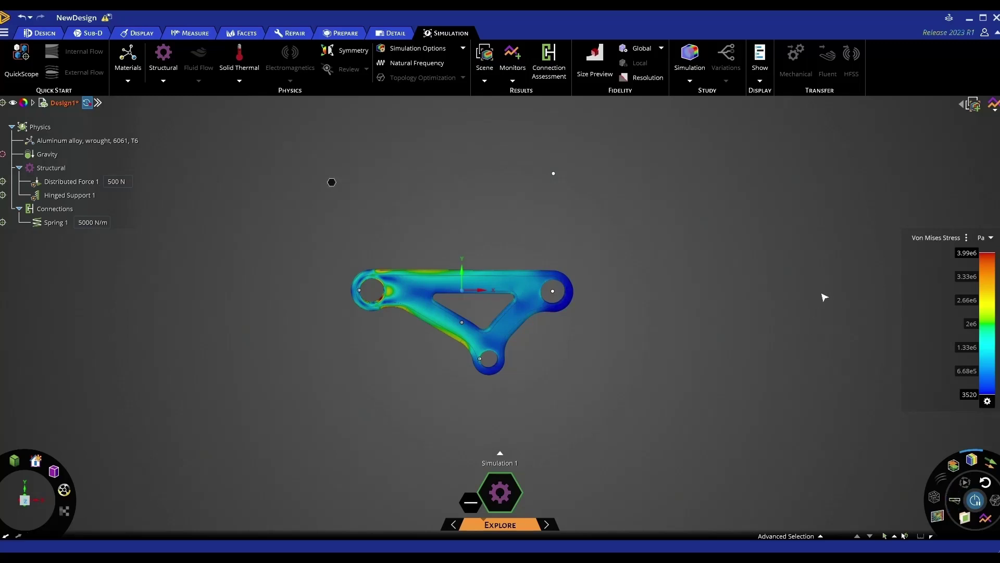
Step: Set the Von Mises stress legend's unit to MPa and expand the list of result monitors
{"action": "left_click", "coordinate": [984, 238]}
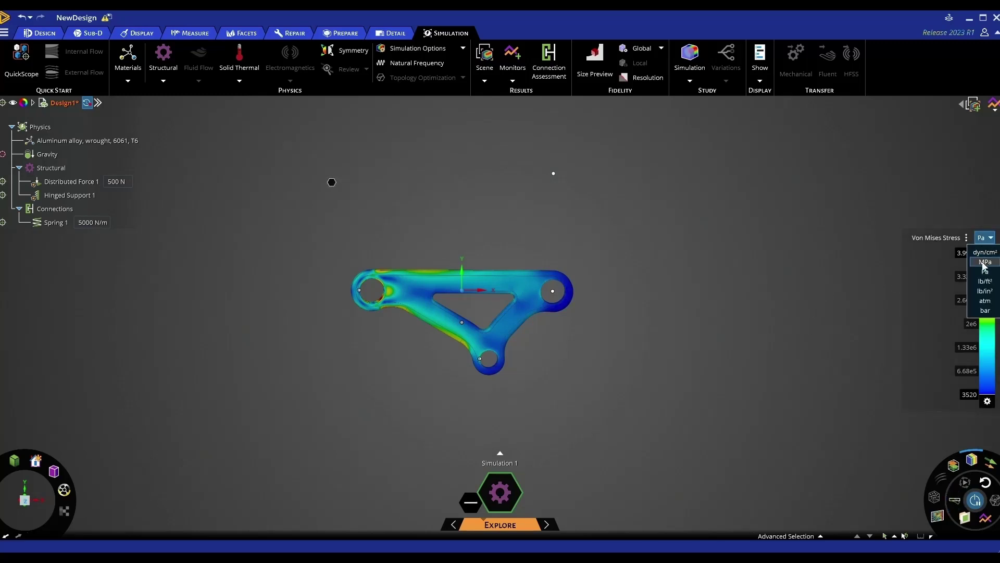
{"action": "left_click", "coordinate": [984, 262]}
{"action": "mouse_move", "coordinate": [593, 355]}
{"action": "middle_mouse_down"}
{"action": "mouse_move", "coordinate": [635, 344]}
{"action": "mouse_move", "coordinate": [607, 324]}
{"action": "mouse_move", "coordinate": [587, 371]}
{"action": "mouse_move", "coordinate": [598, 358]}
{"action": "middle_mouse_up"}
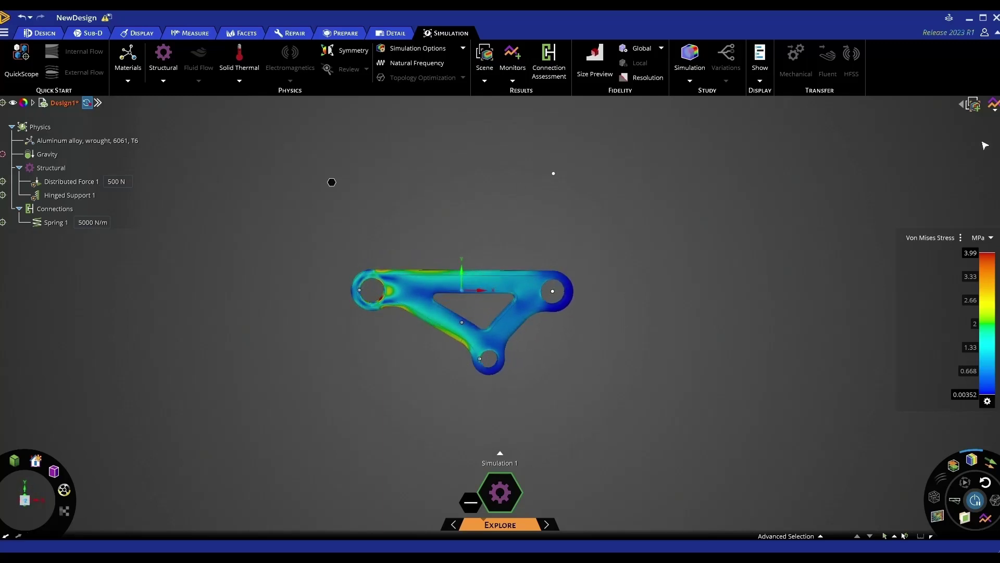
{"action": "left_click", "coordinate": [993, 107]}
{"action": "left_click", "coordinate": [913, 119]}
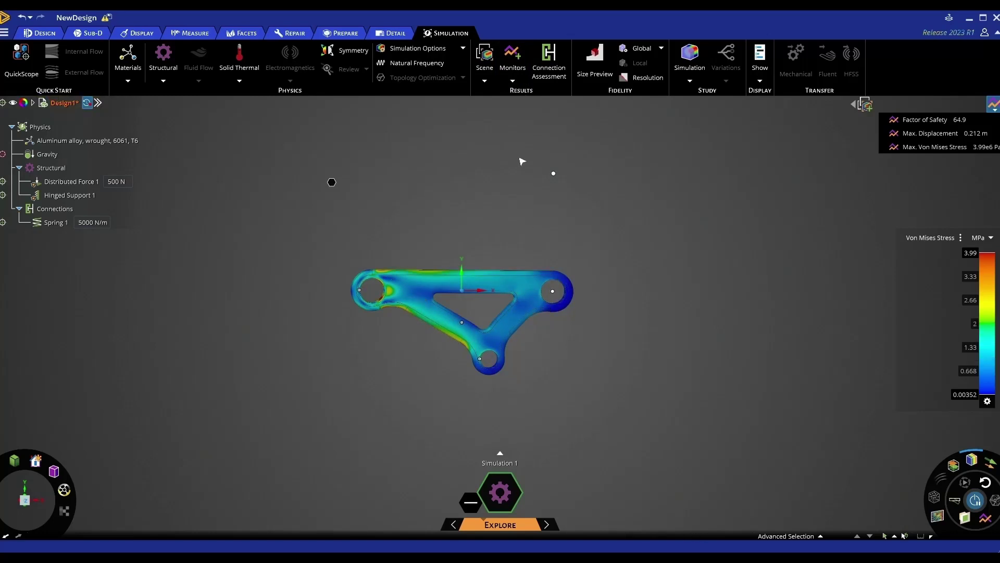
Step: Add a custom Mass monitor to the solid bracket body and close its chart
{"action": "left_click", "coordinate": [513, 82]}
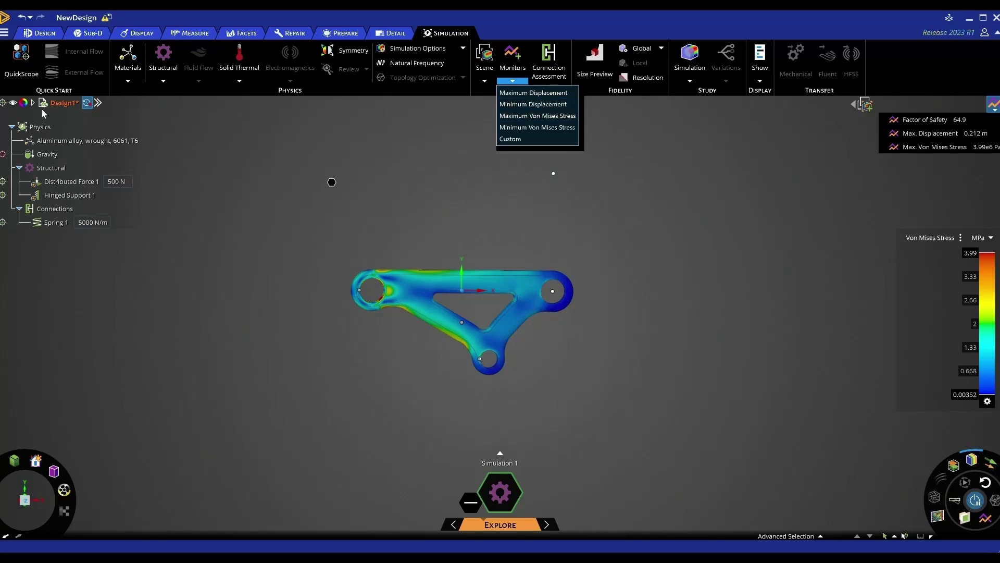
{"action": "left_click", "coordinate": [34, 106]}
{"action": "left_click", "coordinate": [63, 116]}
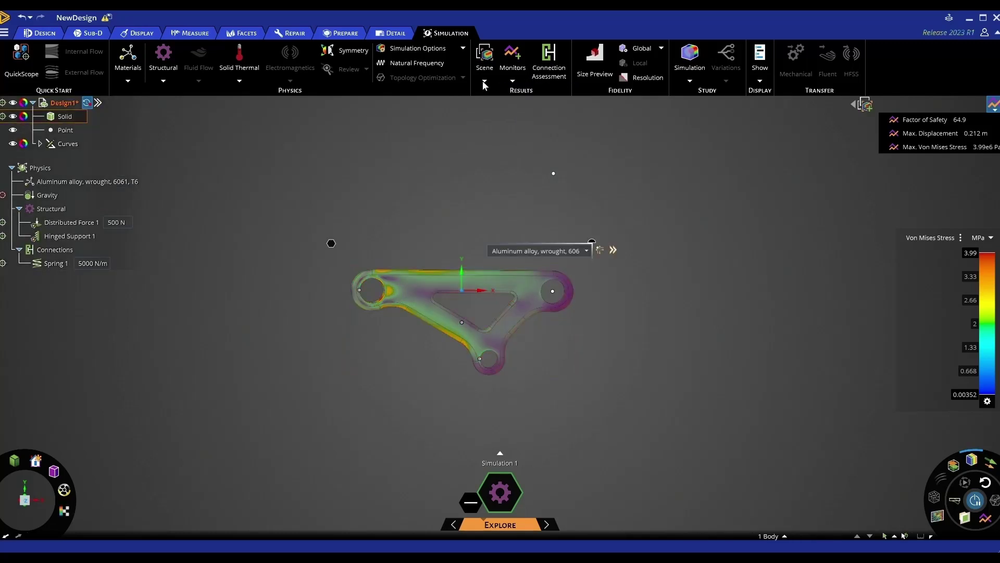
{"action": "left_click", "coordinate": [513, 82]}
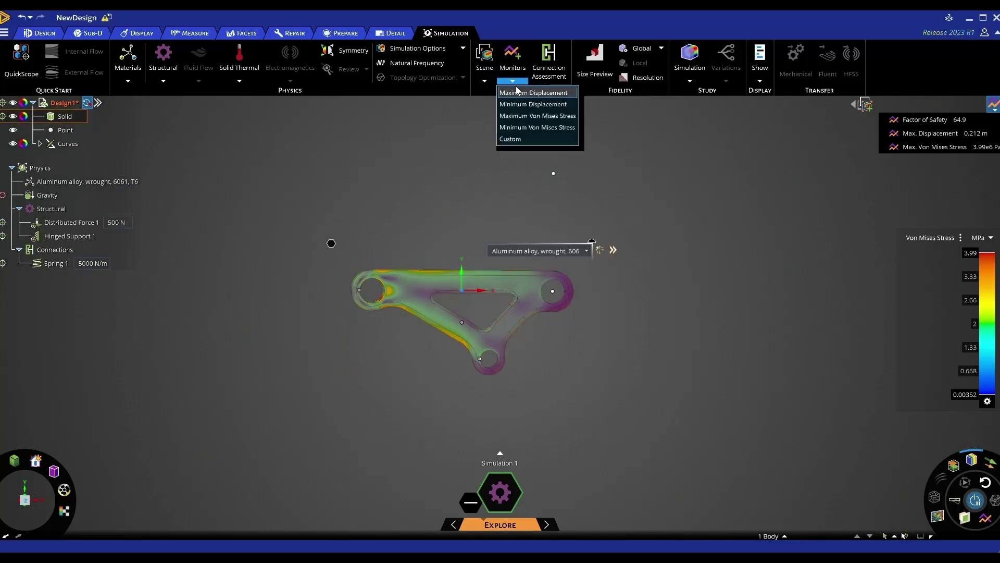
{"action": "left_click", "coordinate": [514, 139]}
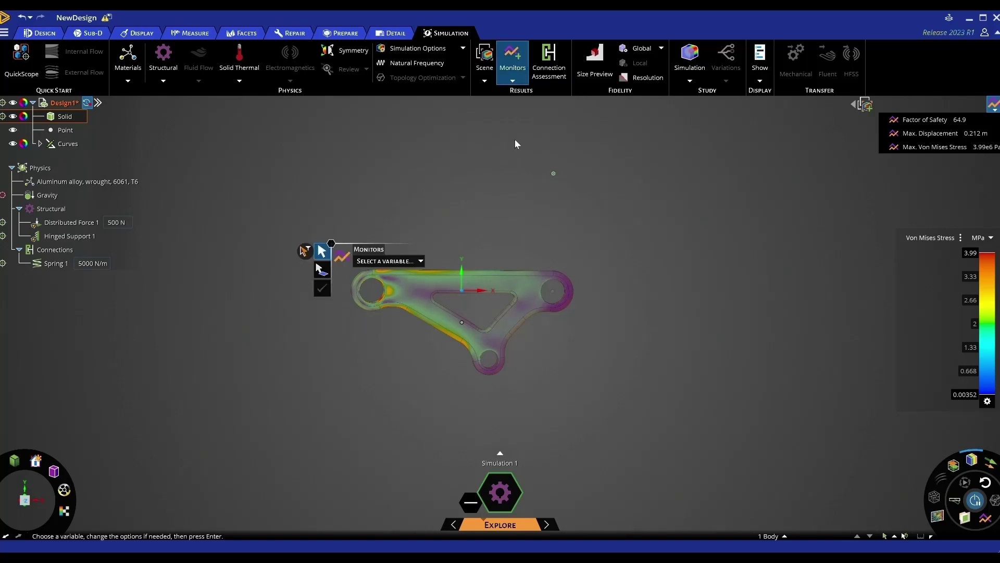
{"action": "left_click", "coordinate": [377, 262]}
{"action": "left_click", "coordinate": [362, 367]}
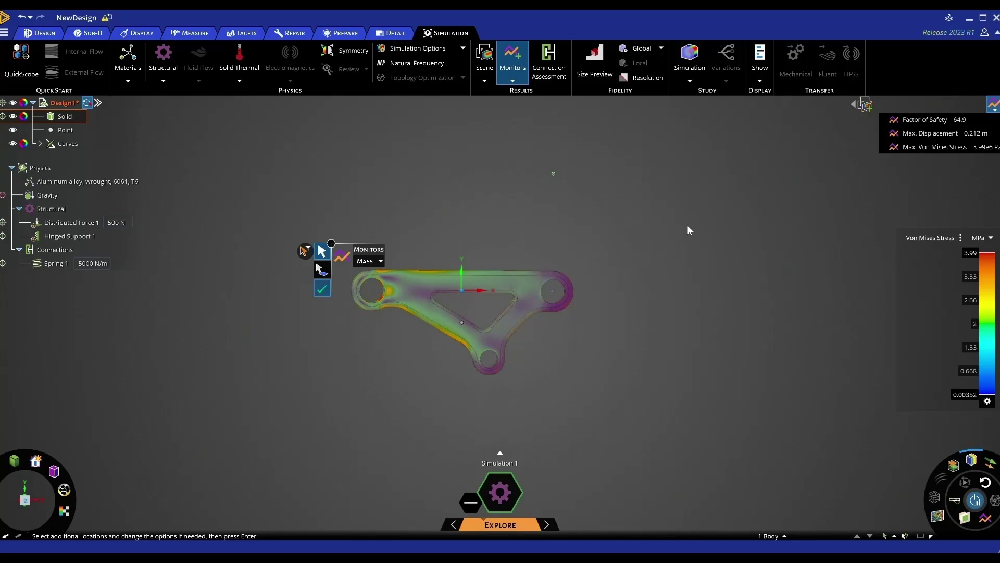
{"action": "key", "text": "Return"}
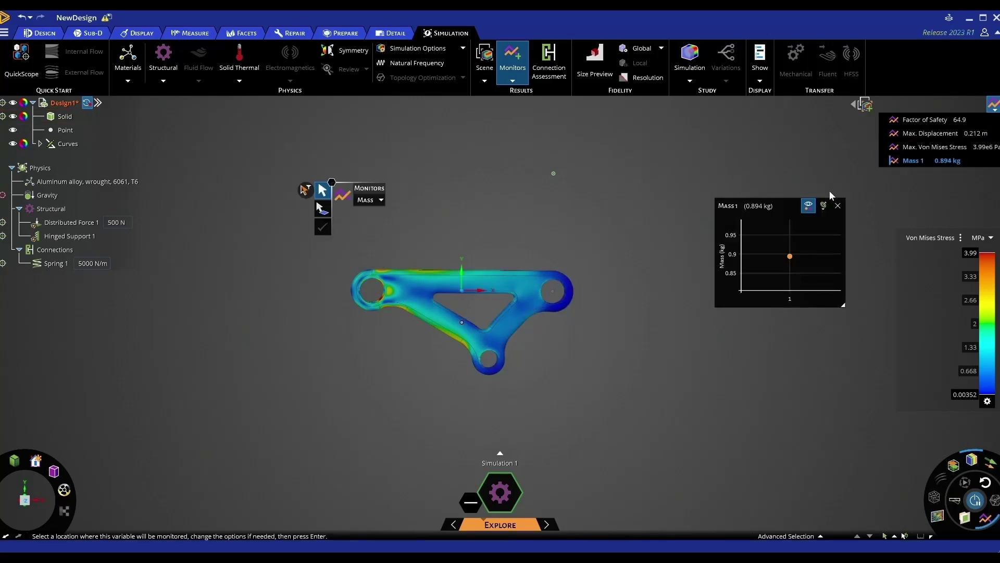
{"action": "left_click", "coordinate": [837, 205]}
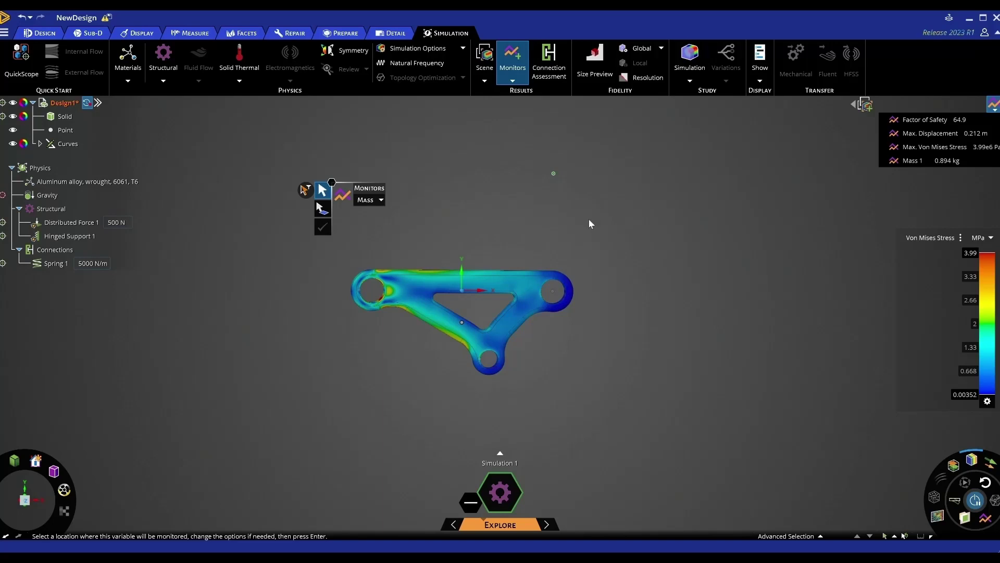
Step: Turn off history tracking and add a topology optimization that maximizes stiffness with a 60% volume reduction
{"action": "middle_click_drag", "start_coordinate": [589, 219], "coordinate": [625, 218]}
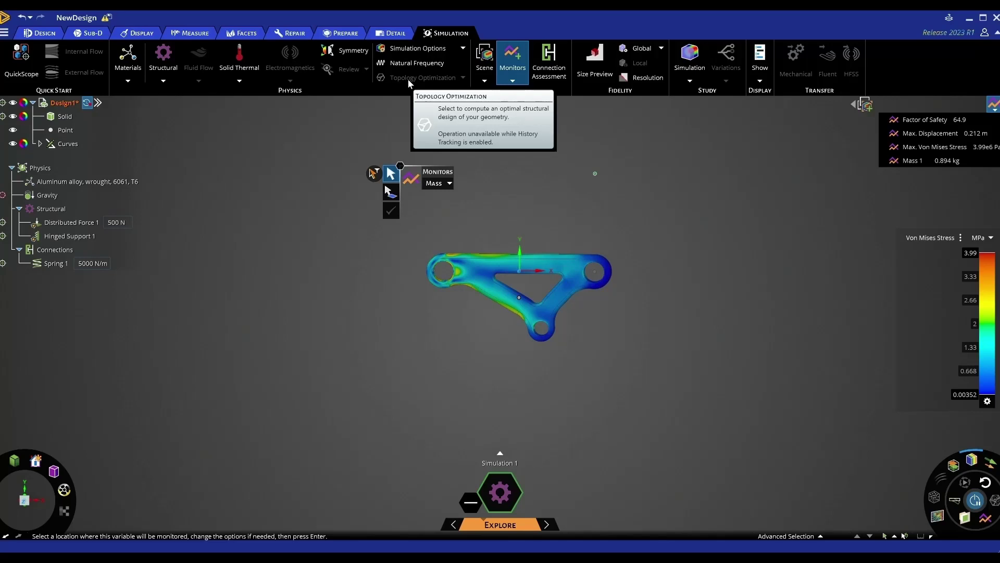
{"action": "left_click", "coordinate": [87, 103]}
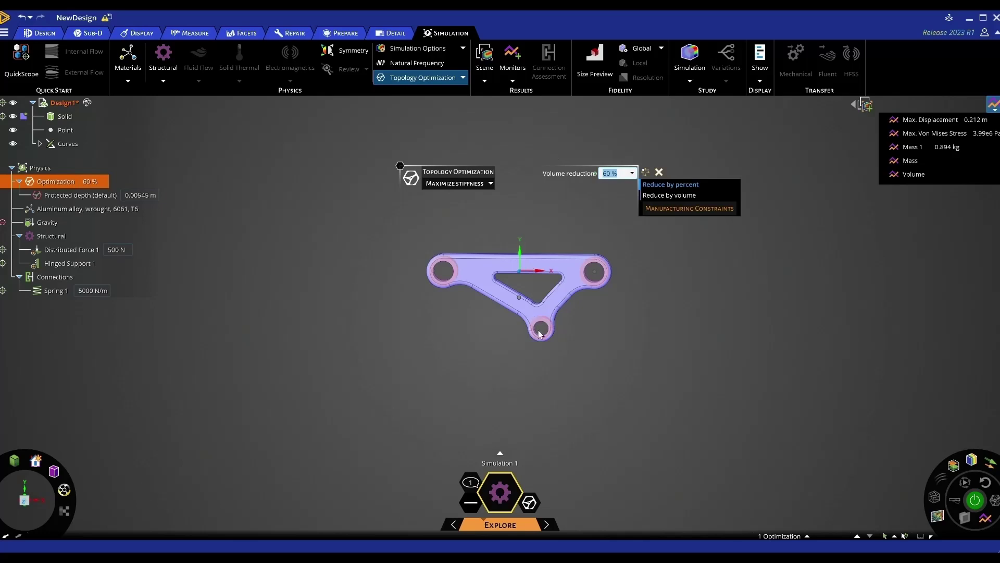
{"action": "middle_click_drag", "start_coordinate": [539, 331], "coordinate": [545, 306]}
{"action": "scroll", "coordinate": [546, 306], "scroll_direction": "up", "scroll_amount": 4}
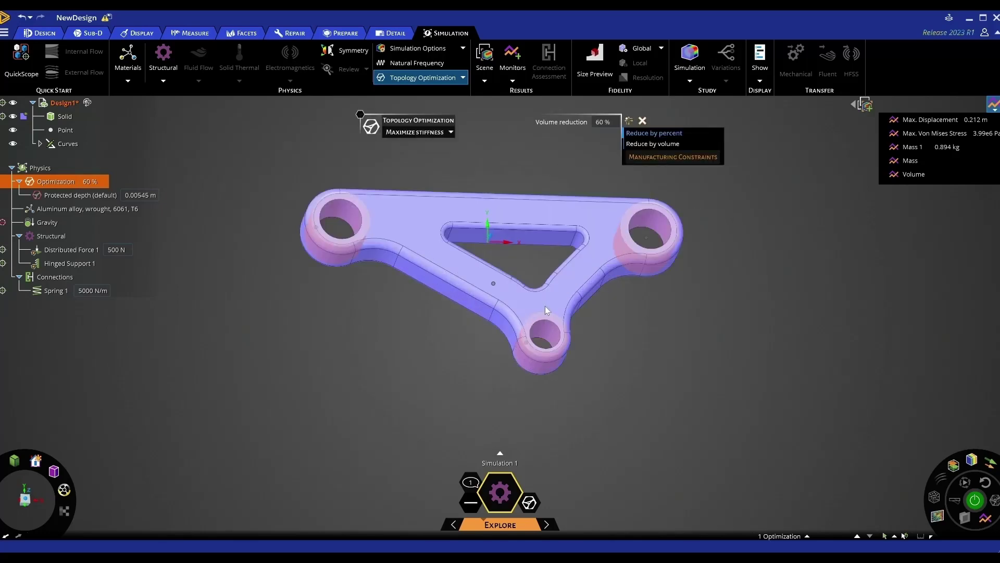
{"action": "left_click", "coordinate": [645, 338]}
{"action": "middle_click_drag", "start_coordinate": [645, 339], "coordinate": [634, 349]}
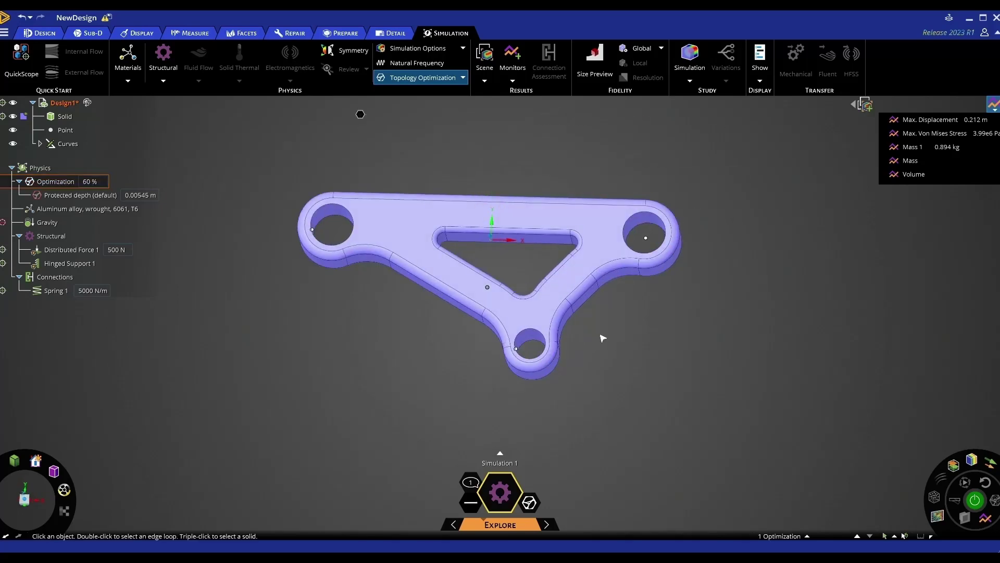
Step: Remove the rounds along both rims of the triangular cut-out with Fill
{"action": "double_click", "coordinate": [521, 235]}
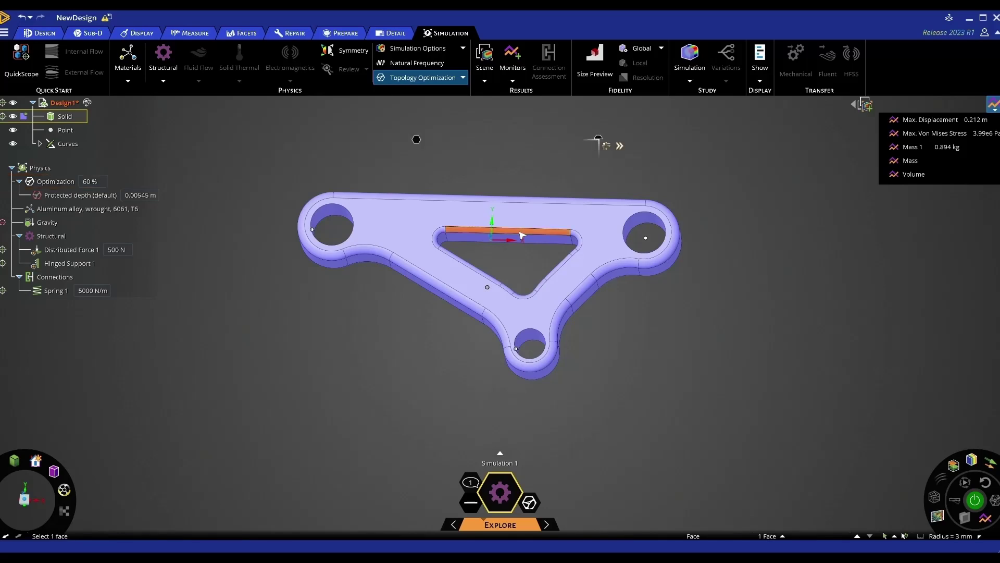
{"action": "middle_click_drag", "start_coordinate": [717, 373], "coordinate": [671, 370]}
{"action": "double_click", "coordinate": [531, 252], "text": "ctrl"}
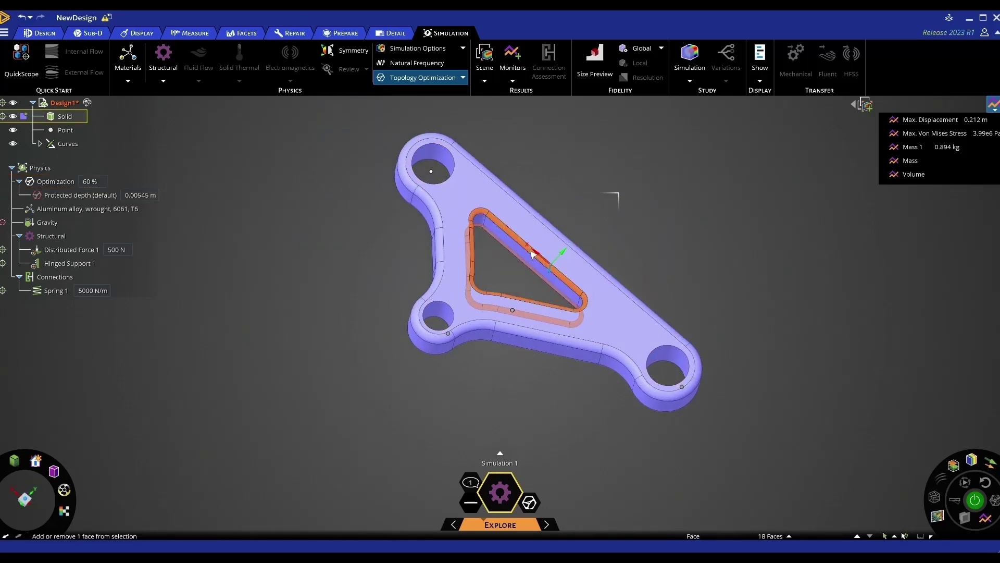
{"action": "middle_click_drag", "start_coordinate": [552, 396], "coordinate": [457, 342]}
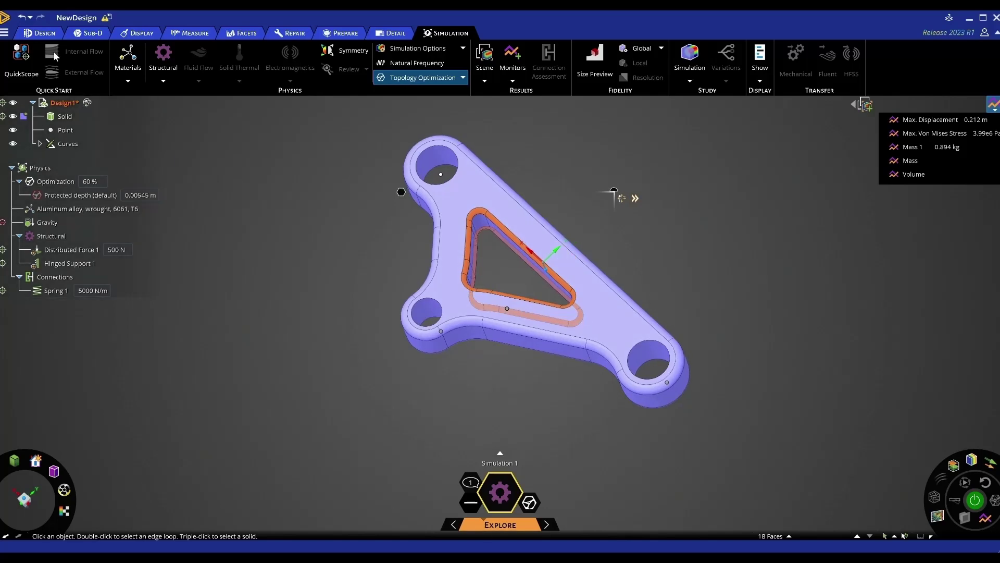
{"action": "left_click", "coordinate": [52, 33]}
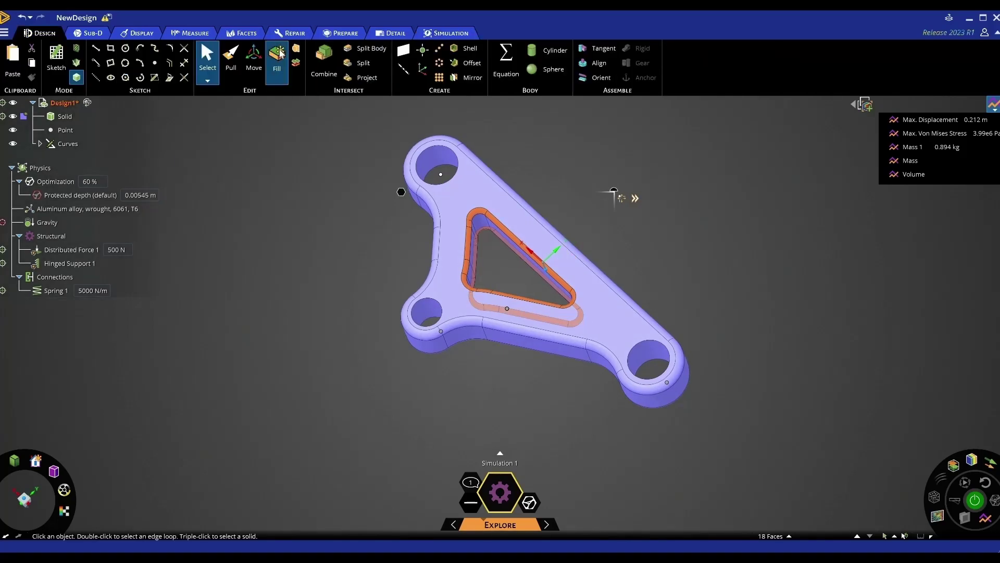
Step: Remove the rounds along the bracket's outer perimeter on both sides with Fill
{"action": "middle_click_drag", "start_coordinate": [359, 251], "coordinate": [366, 232]}
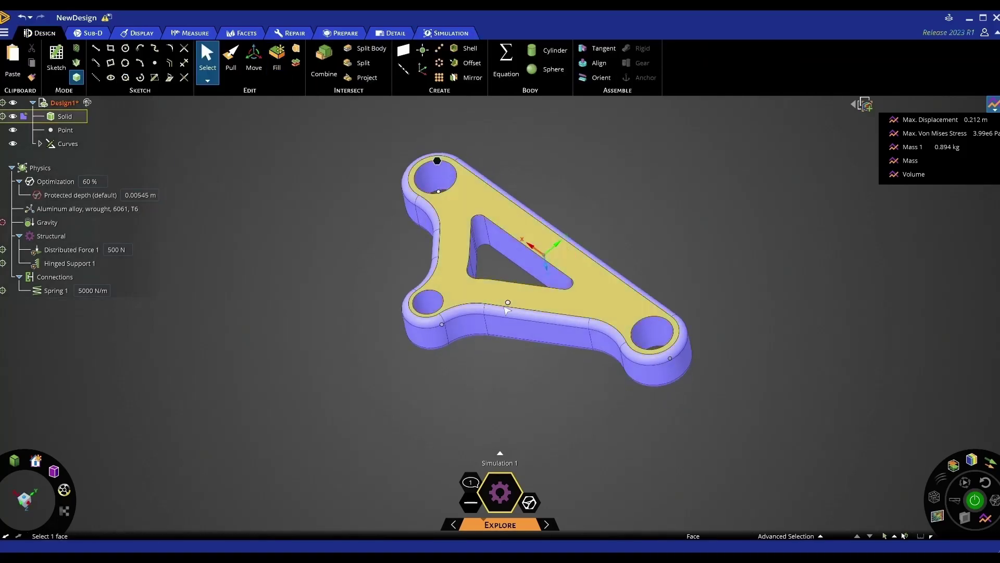
{"action": "left_click", "coordinate": [512, 313]}
{"action": "double_click", "coordinate": [513, 316]}
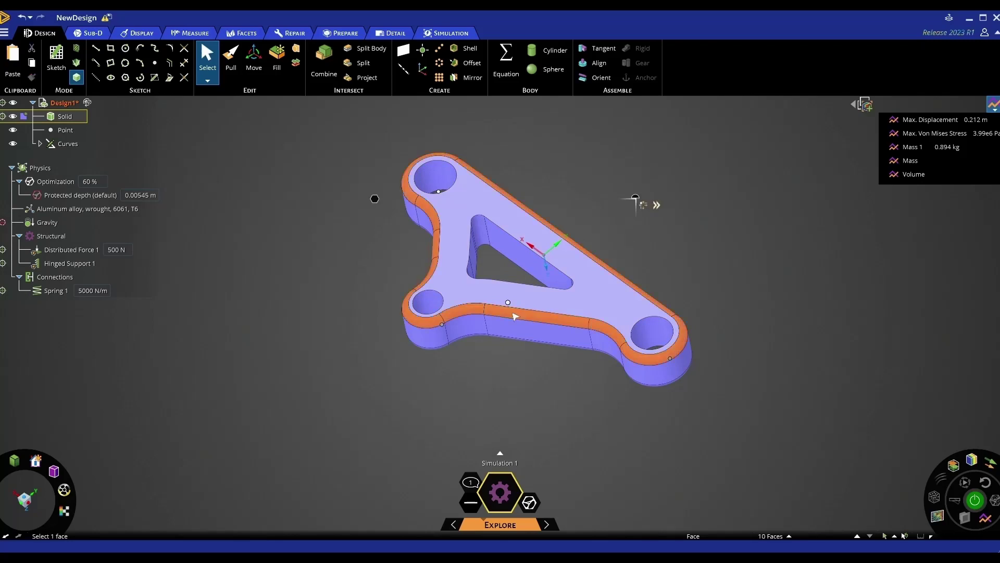
{"action": "left_click", "coordinate": [278, 62]}
{"action": "middle_click_drag", "start_coordinate": [330, 290], "coordinate": [334, 253]}
{"action": "left_click", "coordinate": [523, 280]}
{"action": "middle_click_drag", "start_coordinate": [551, 361], "coordinate": [469, 313]}
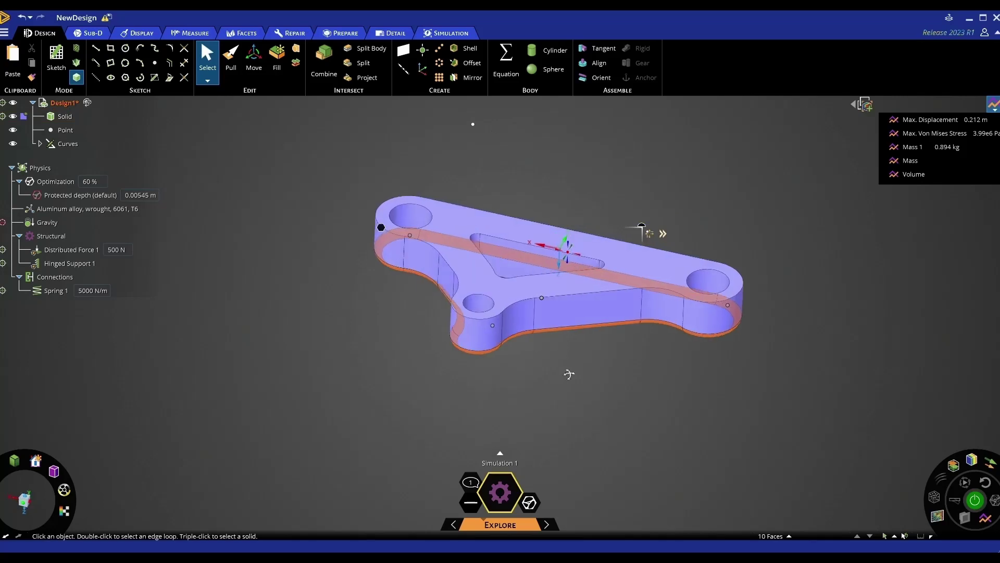
{"action": "key", "text": "f"}
{"action": "key", "text": "ctrl+z"}
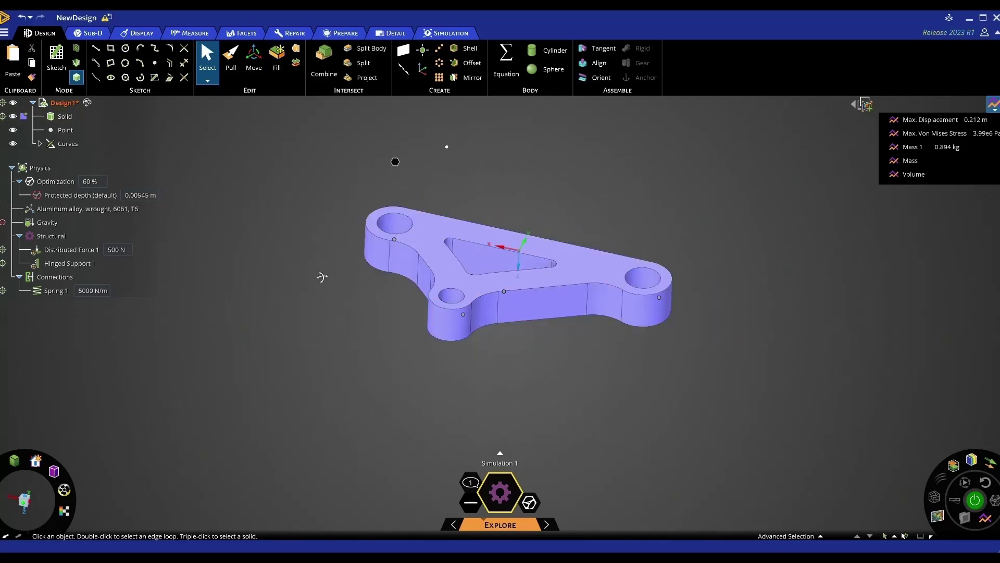
Step: Fill the triangular cut-out by its inner wall faces to make the bracket's middle solid, keeping the three holes
{"action": "left_click", "coordinate": [490, 268]}
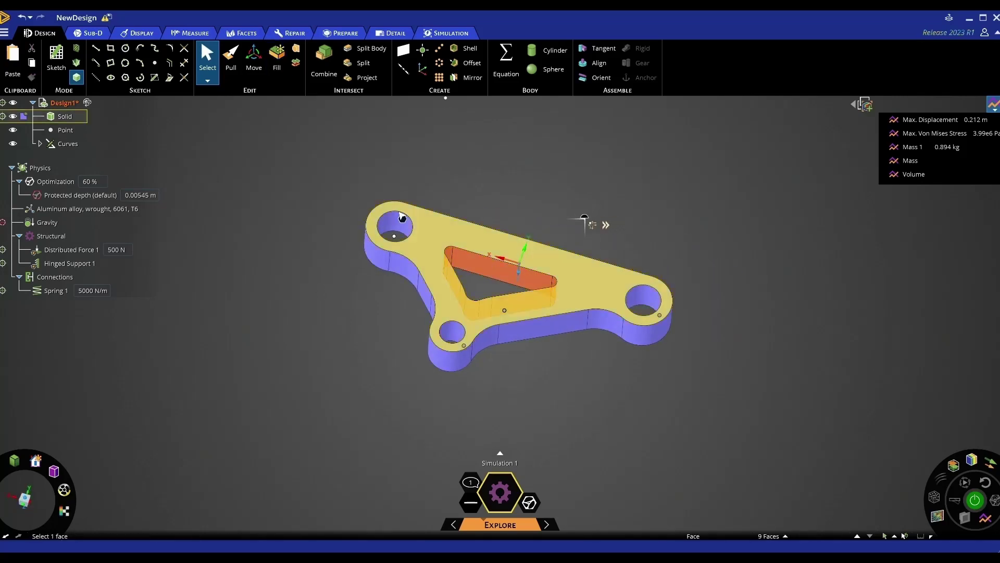
{"action": "key", "text": "f"}
{"action": "middle_click_drag", "start_coordinate": [386, 123], "coordinate": [536, 142]}
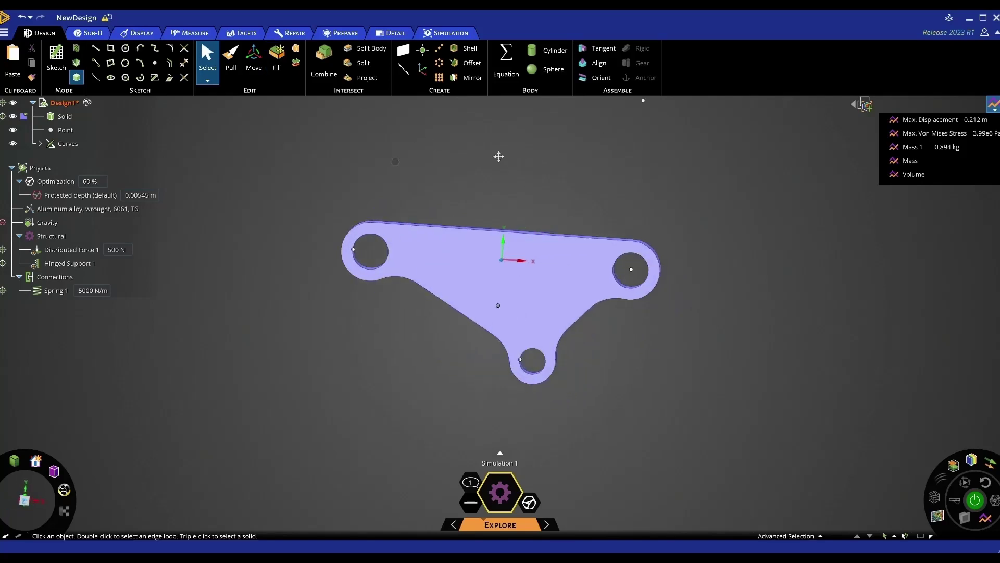
{"action": "left_click", "coordinate": [473, 252]}
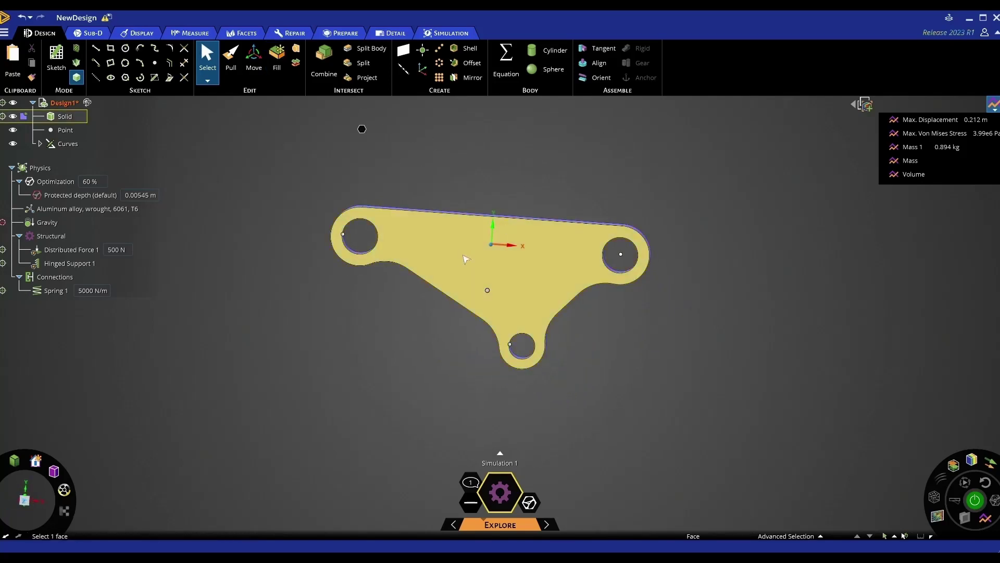
{"action": "left_click", "coordinate": [290, 192]}
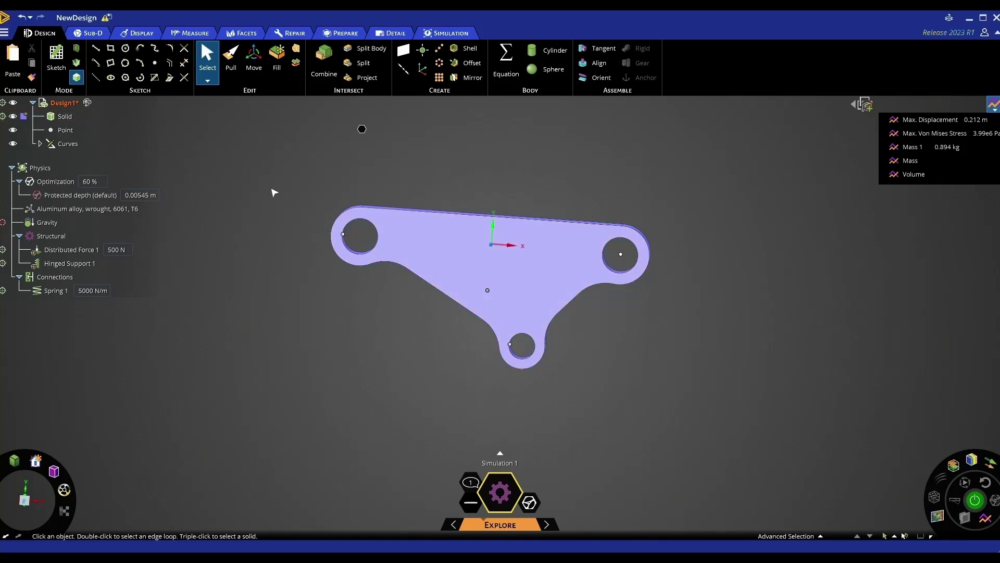
Step: Review the topology optimization's objective choices, volume reduction, manufacturing constraints and the protected depth around the three holes
{"action": "left_click", "coordinate": [448, 33]}
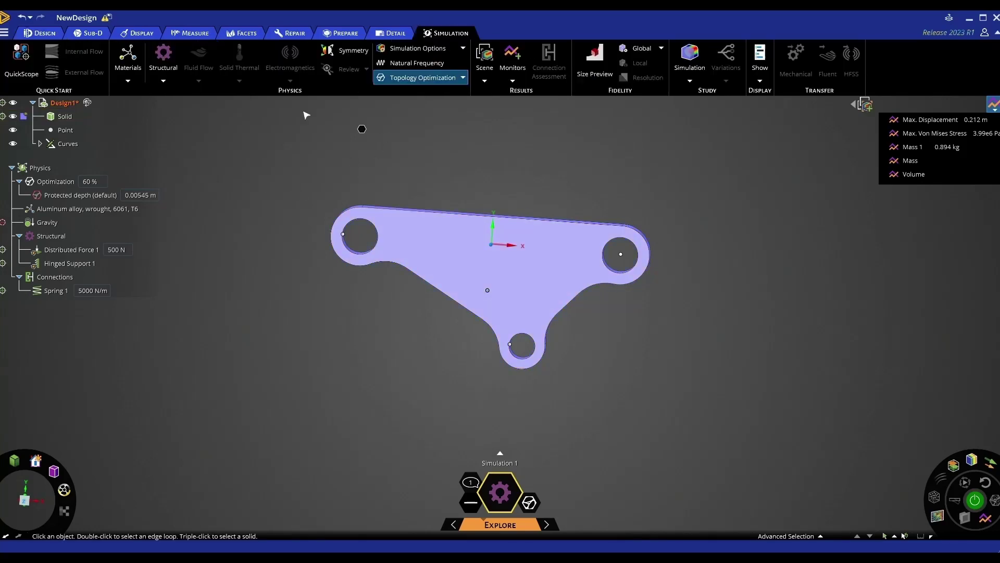
{"action": "left_click", "coordinate": [61, 183]}
{"action": "double_click", "coordinate": [51, 186]}
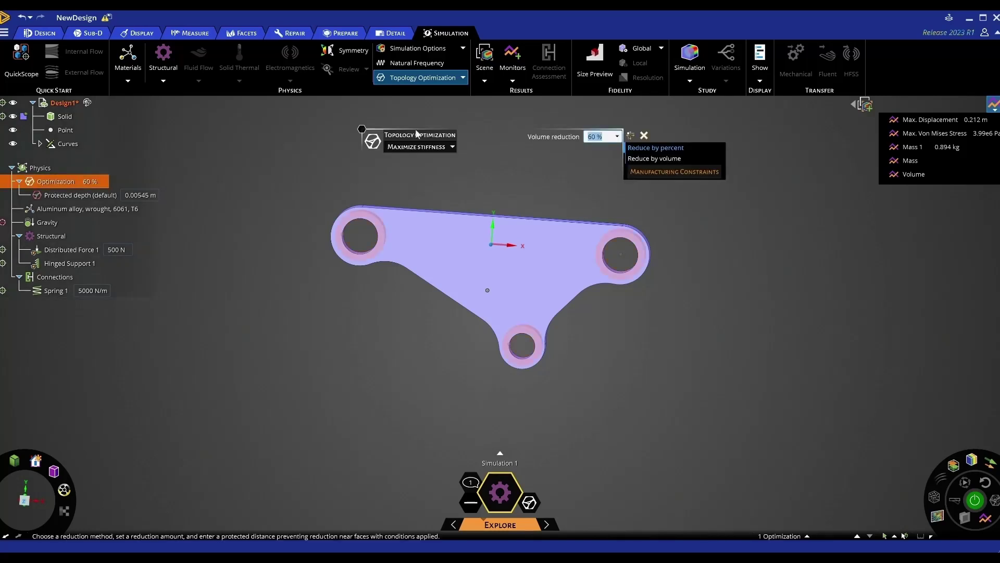
{"action": "left_click", "coordinate": [414, 148]}
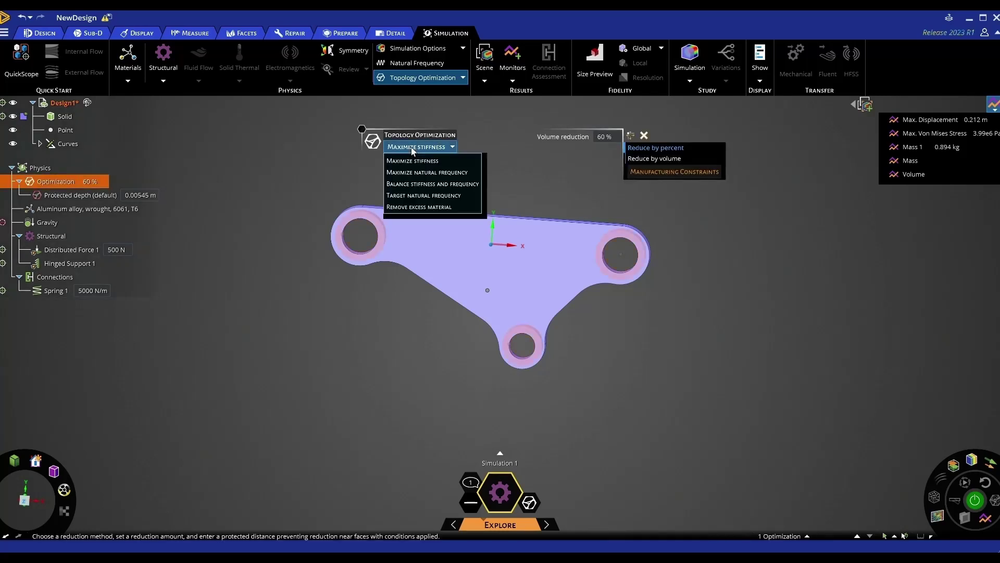
{"action": "left_click", "coordinate": [411, 150]}
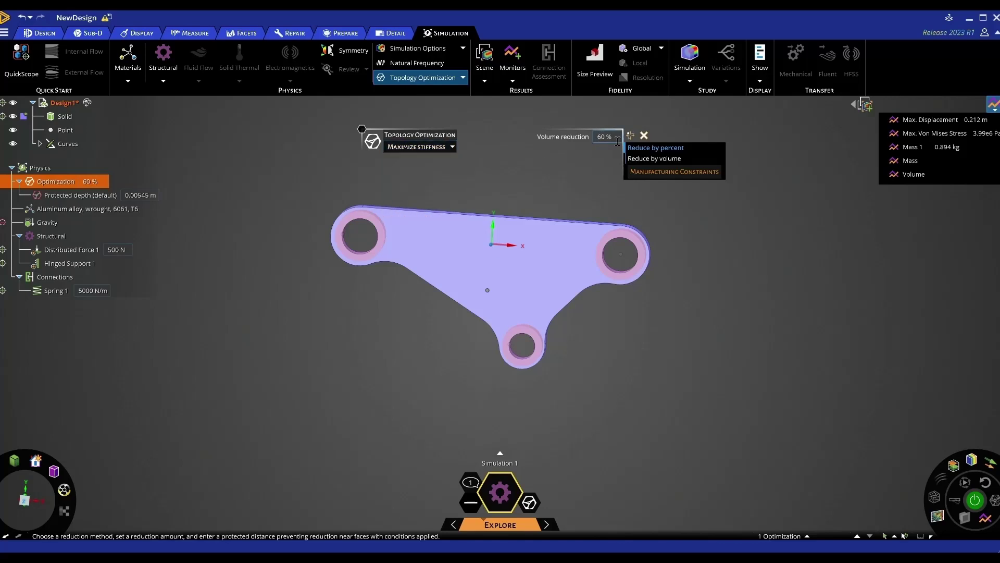
{"action": "left_click", "coordinate": [642, 172]}
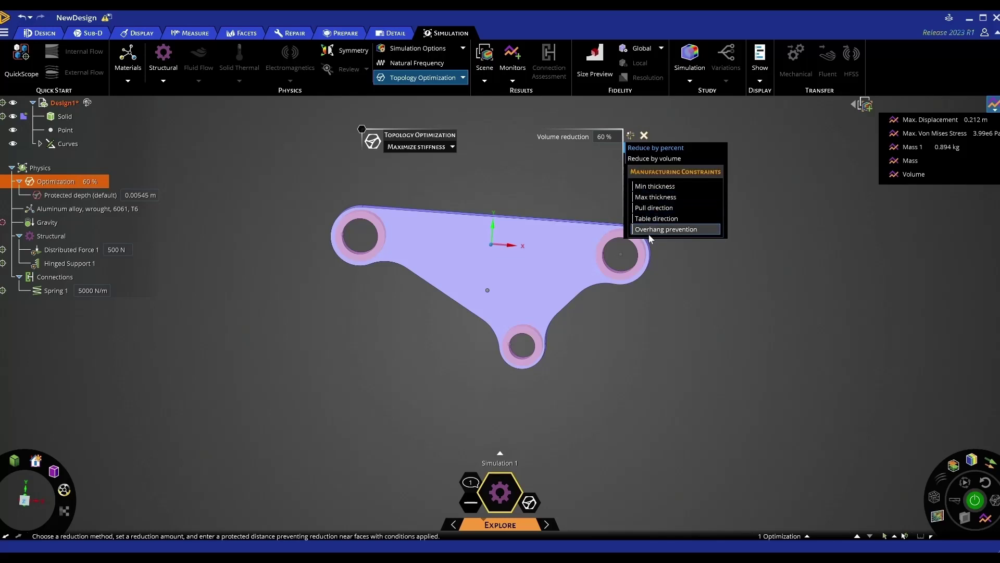
{"action": "left_click", "coordinate": [644, 136]}
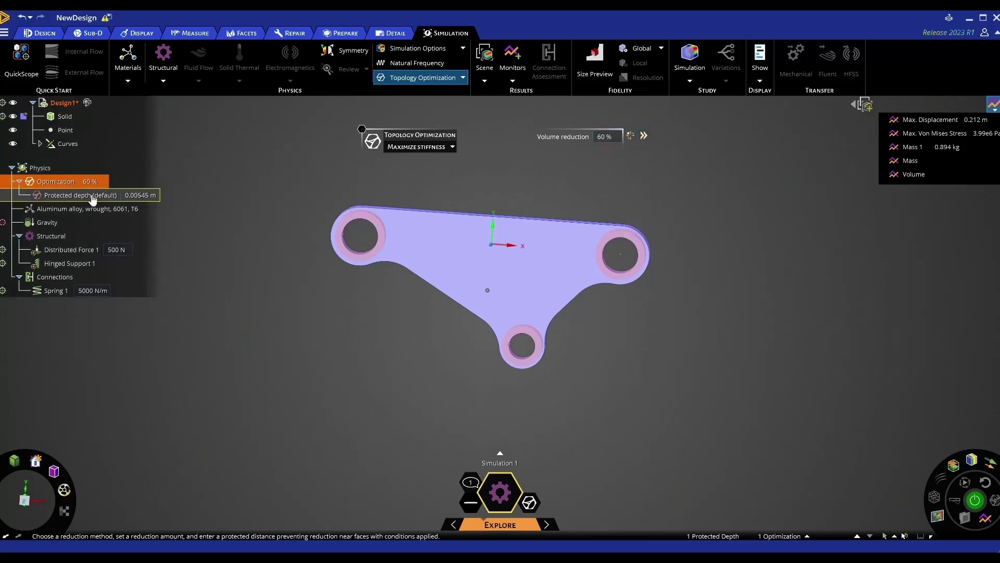
{"action": "mouse_move", "coordinate": [323, 313]}
{"action": "middle_mouse_down"}
{"action": "mouse_move", "coordinate": [332, 297]}
{"action": "mouse_move", "coordinate": [326, 312]}
{"action": "middle_mouse_up"}
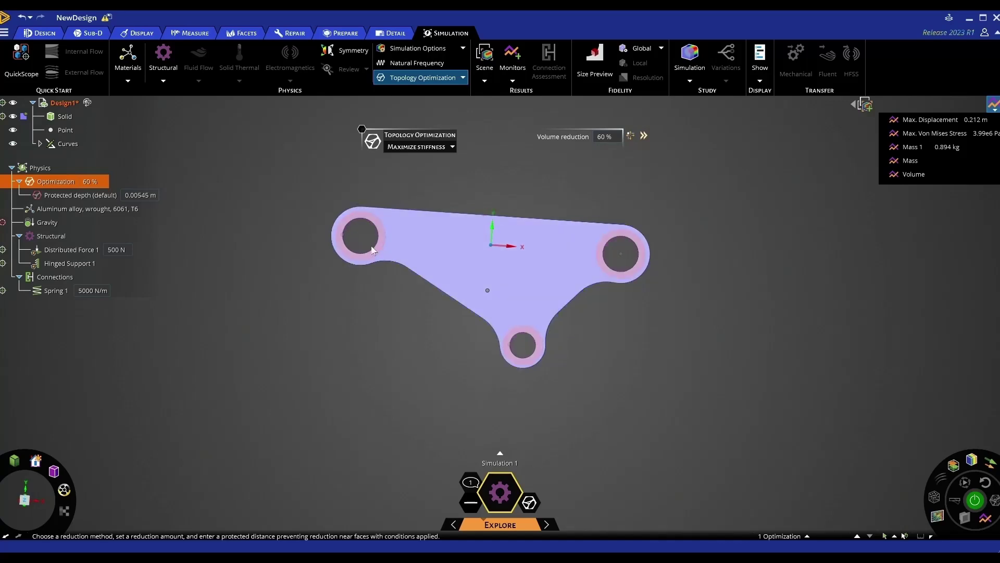
{"action": "left_click", "coordinate": [137, 195]}
Step: Run the topology optimization and inspect the von Mises stress on the evolving bracket shape from several angles
{"action": "left_click", "coordinate": [975, 501]}
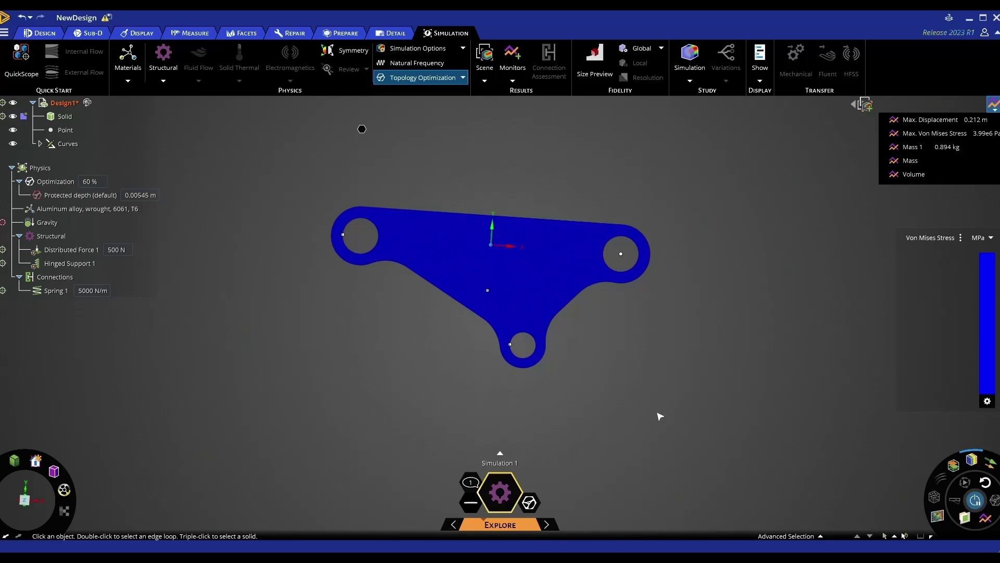
{"action": "middle_click_drag", "start_coordinate": [659, 416], "coordinate": [692, 356]}
{"action": "scroll", "coordinate": [442, 194], "scroll_direction": "up", "scroll_amount": 5}
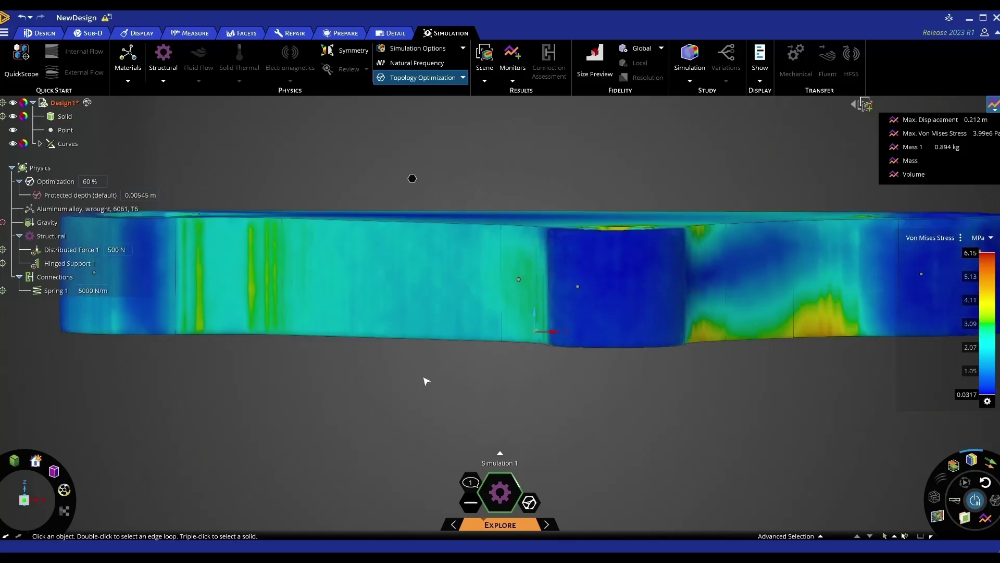
{"action": "middle_click_drag", "start_coordinate": [424, 380], "coordinate": [462, 369]}
{"action": "scroll", "coordinate": [422, 336], "scroll_direction": "down", "scroll_amount": 4}
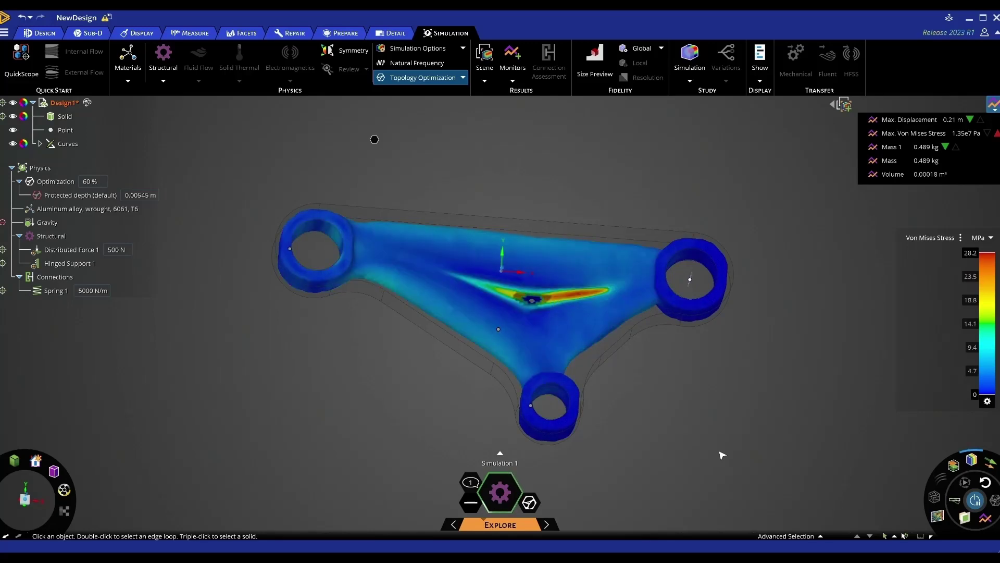
{"action": "middle_click_drag", "start_coordinate": [740, 457], "coordinate": [768, 393]}
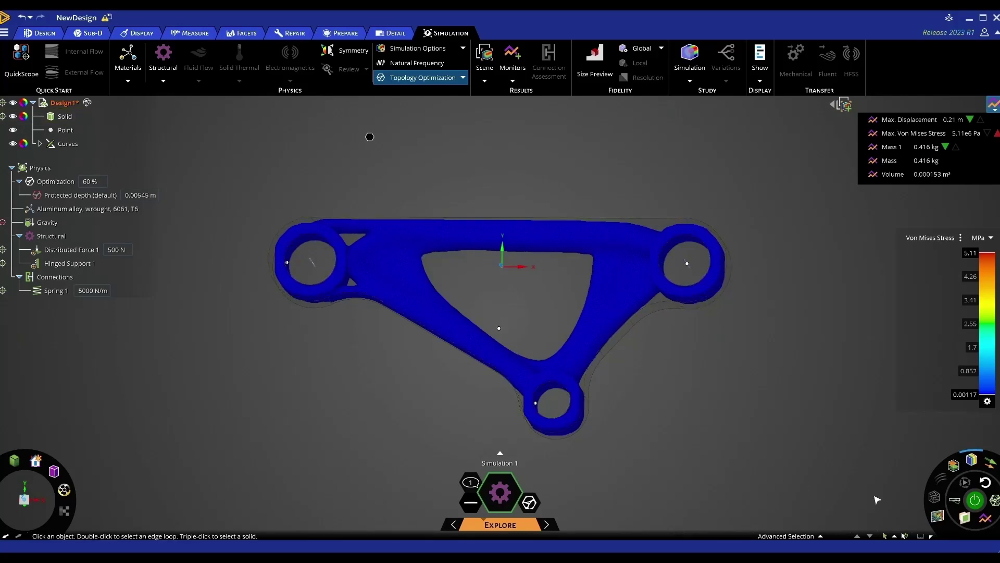
Step: Convert the optimized shape into a faceted body, turn off the result contours and inspect its surface up close
{"action": "left_click", "coordinate": [995, 501]}
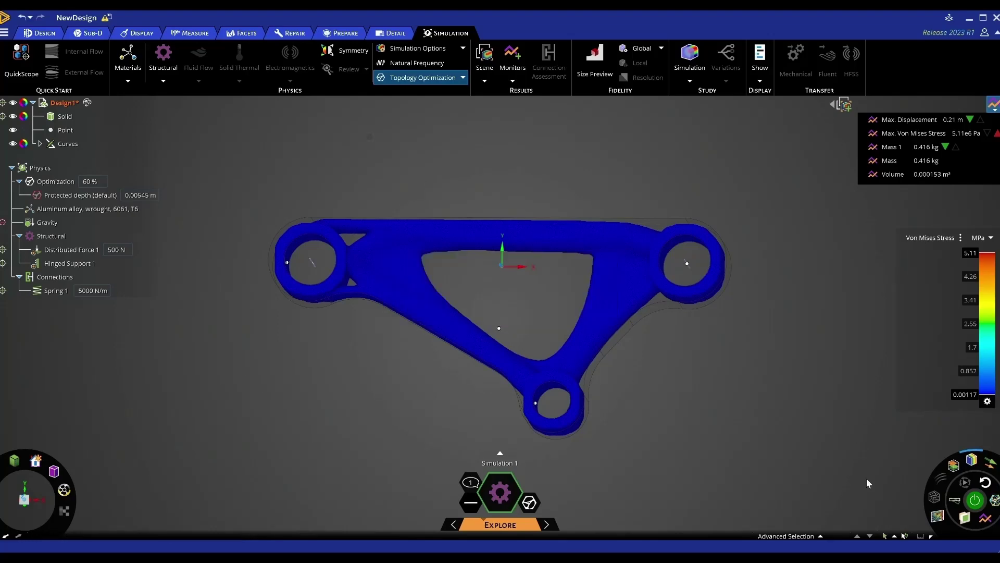
{"action": "mouse_move", "coordinate": [672, 421]}
{"action": "middle_mouse_down"}
{"action": "mouse_move", "coordinate": [696, 407]}
{"action": "mouse_move", "coordinate": [681, 413]}
{"action": "middle_mouse_up"}
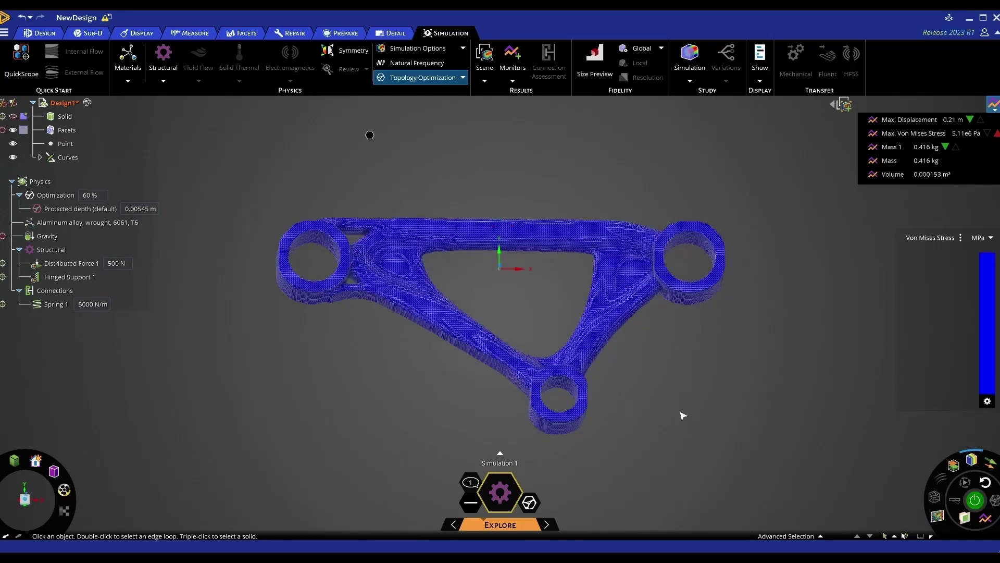
{"action": "left_click", "coordinate": [973, 461]}
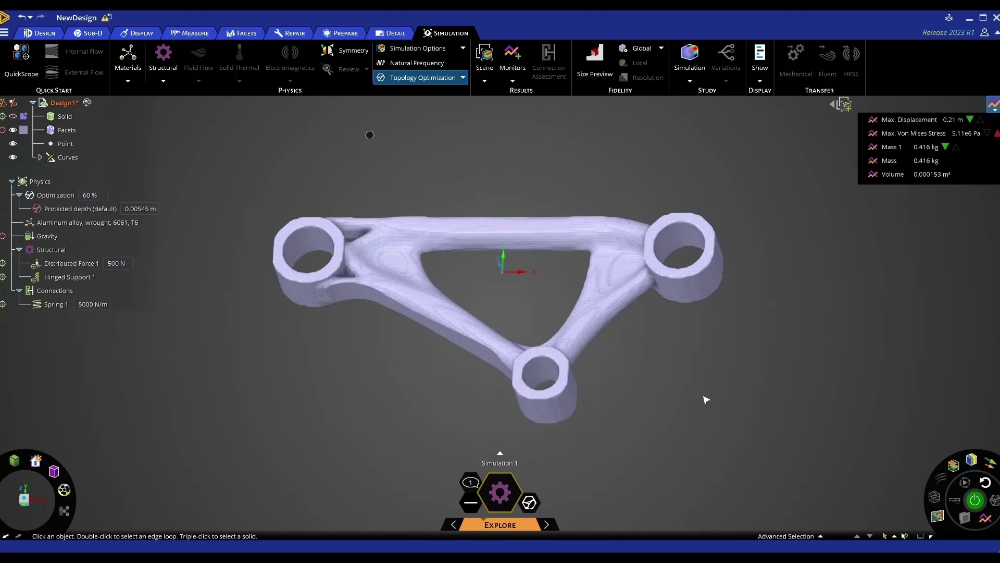
{"action": "scroll", "coordinate": [625, 295], "scroll_direction": "up", "scroll_amount": 8}
{"action": "scroll", "coordinate": [618, 294], "scroll_direction": "down", "scroll_amount": 10}
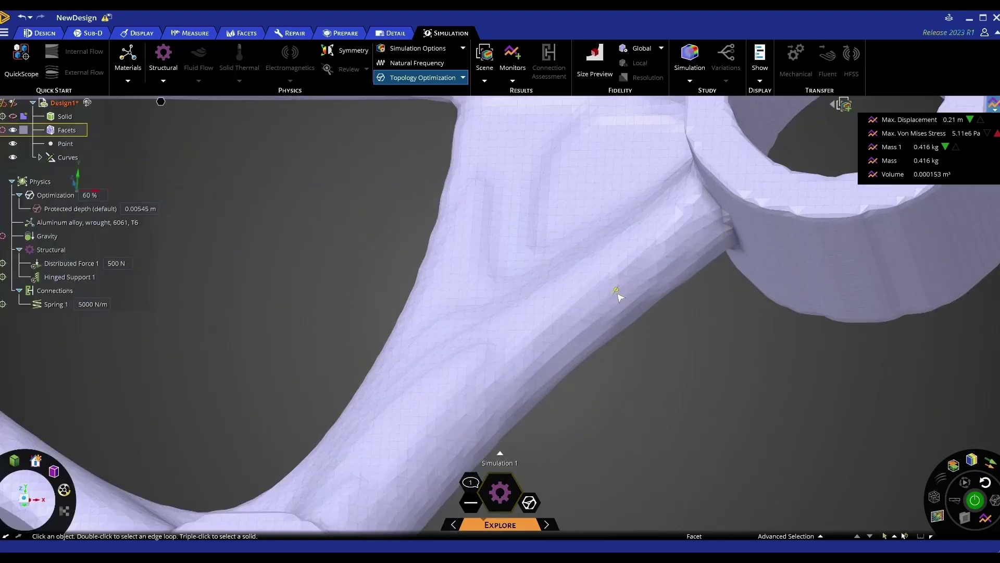
{"action": "middle_click_drag", "start_coordinate": [616, 311], "coordinate": [632, 352]}
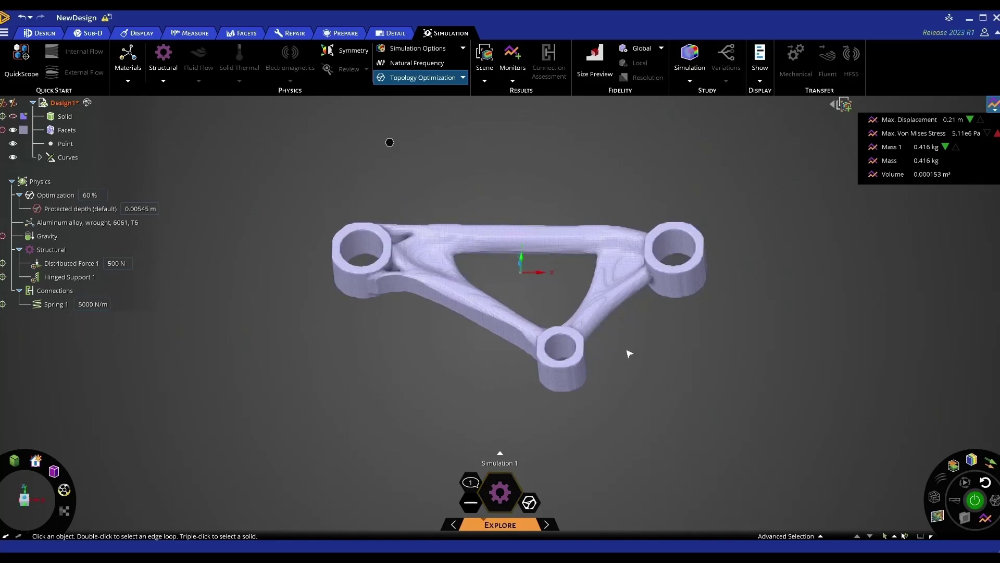
{"action": "middle_click_drag", "start_coordinate": [651, 354], "coordinate": [637, 378]}
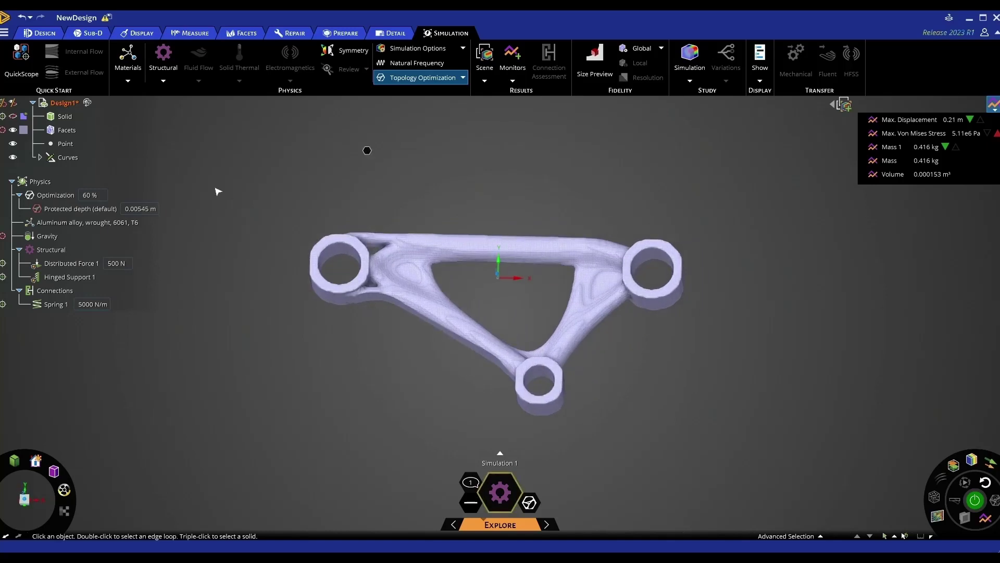
{"action": "right_click", "coordinate": [65, 131]}
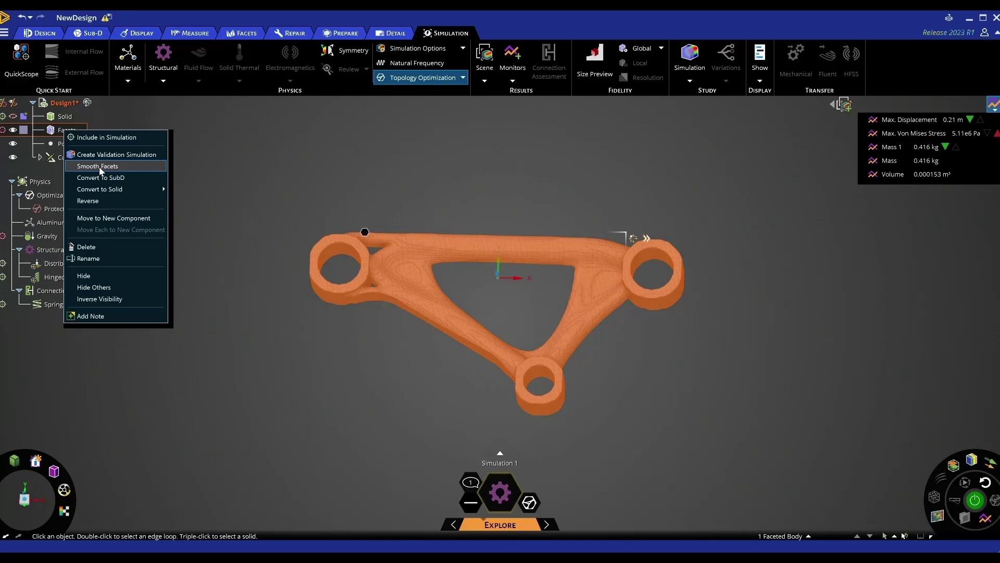
{"action": "mouse_move", "coordinate": [105, 194]}
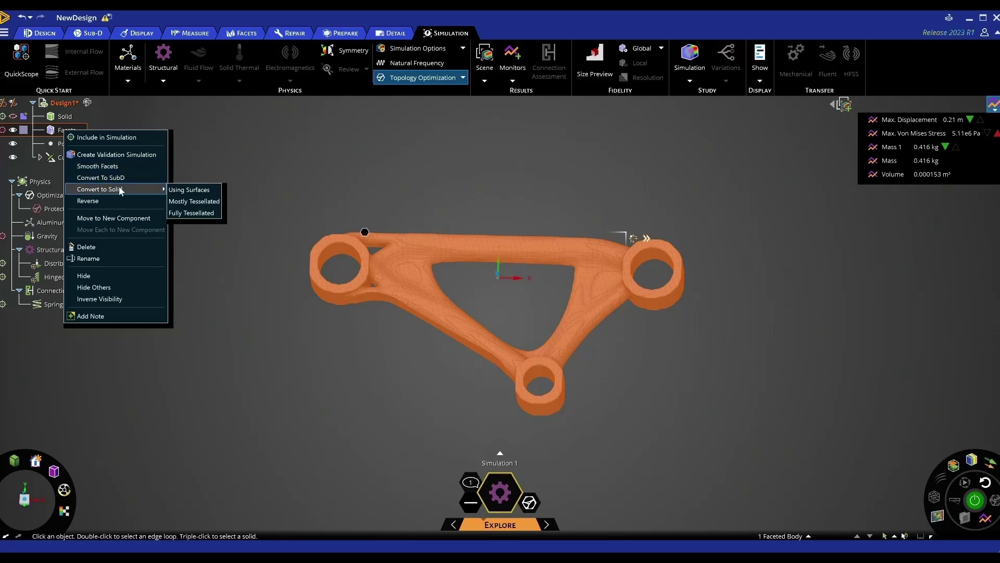
{"action": "left_click", "coordinate": [218, 161]}
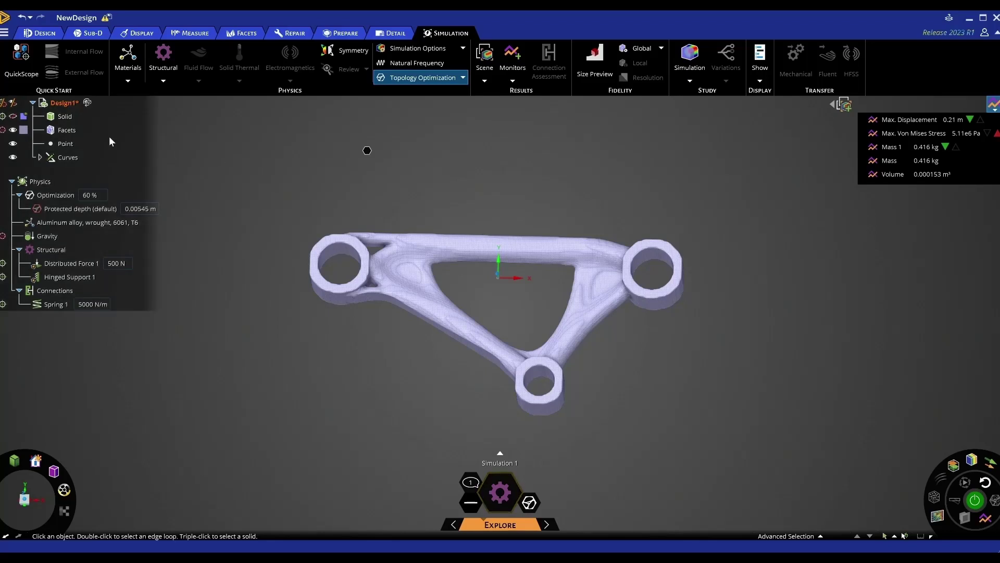
Step: Create a validation simulation from the optimized faceted body
{"action": "left_click", "coordinate": [64, 131]}
{"action": "right_click", "coordinate": [64, 134]}
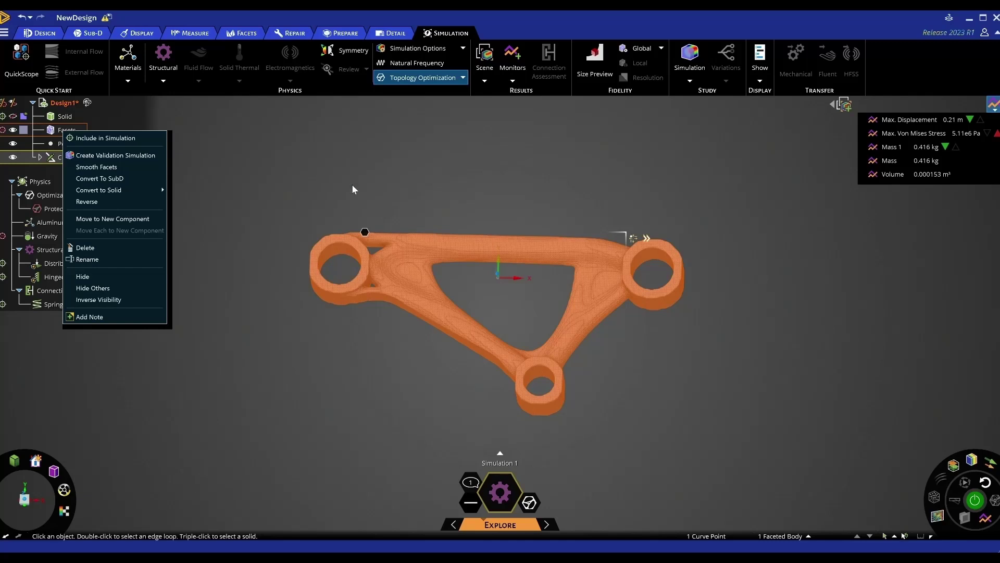
{"action": "left_click", "coordinate": [224, 185]}
{"action": "scroll", "coordinate": [270, 253], "scroll_direction": "down", "scroll_amount": 1}
{"action": "middle_click_drag", "start_coordinate": [271, 253], "coordinate": [303, 299], "text": "shift"}
{"action": "middle_click_drag", "start_coordinate": [530, 224], "coordinate": [528, 234]}
Step: Replace the broken spring with a 5000 N/m longitudinal spring between the upper-right hole's inner face and the datum point above it
{"action": "mouse_move", "coordinate": [56, 280]}
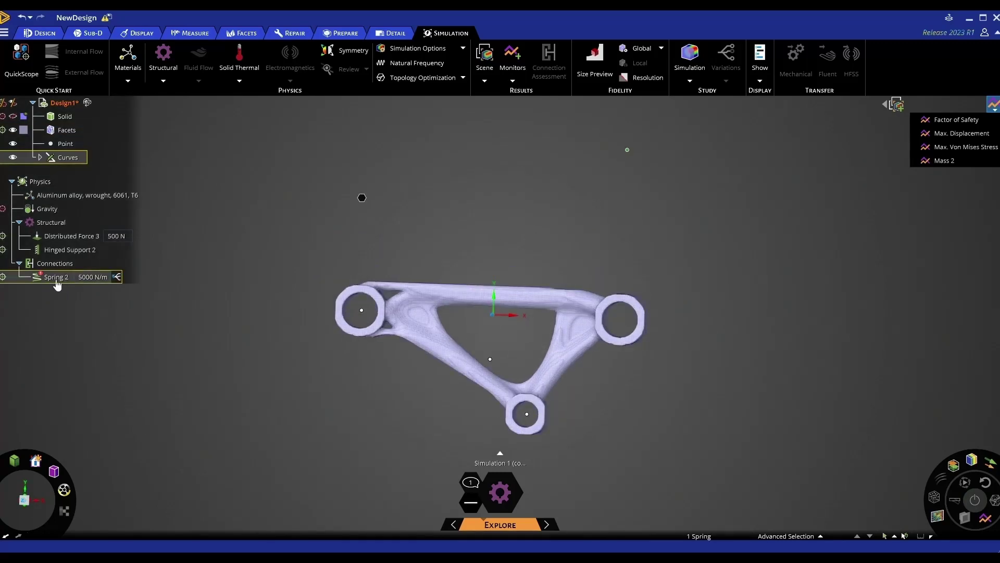
{"action": "right_click", "coordinate": [54, 278]}
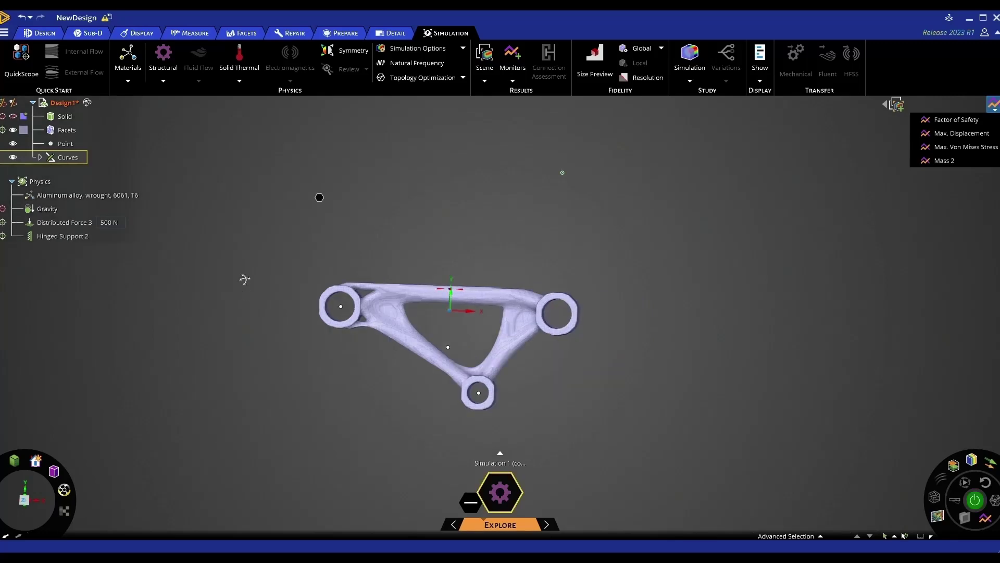
{"action": "left_click", "coordinate": [163, 81]}
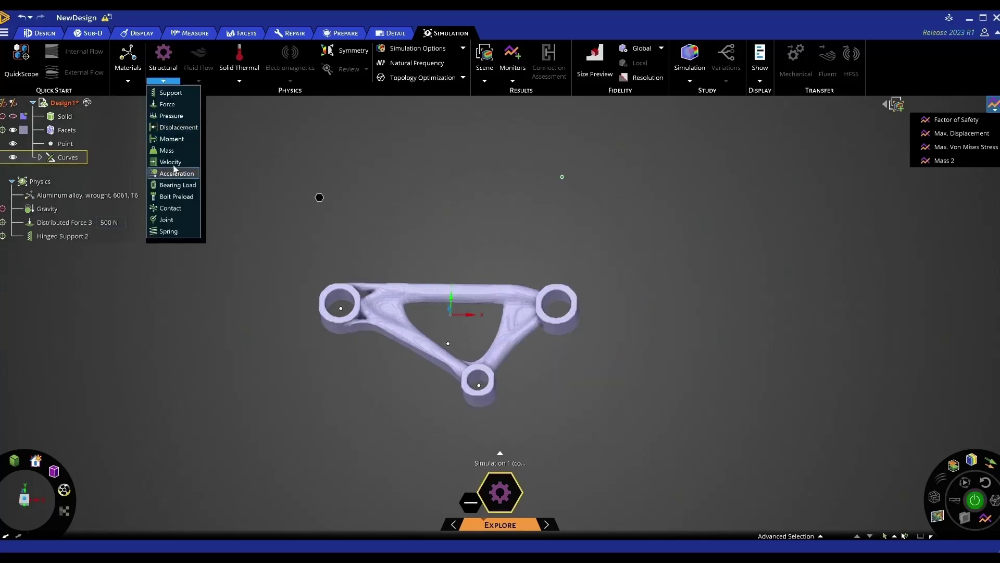
{"action": "left_click", "coordinate": [167, 231]}
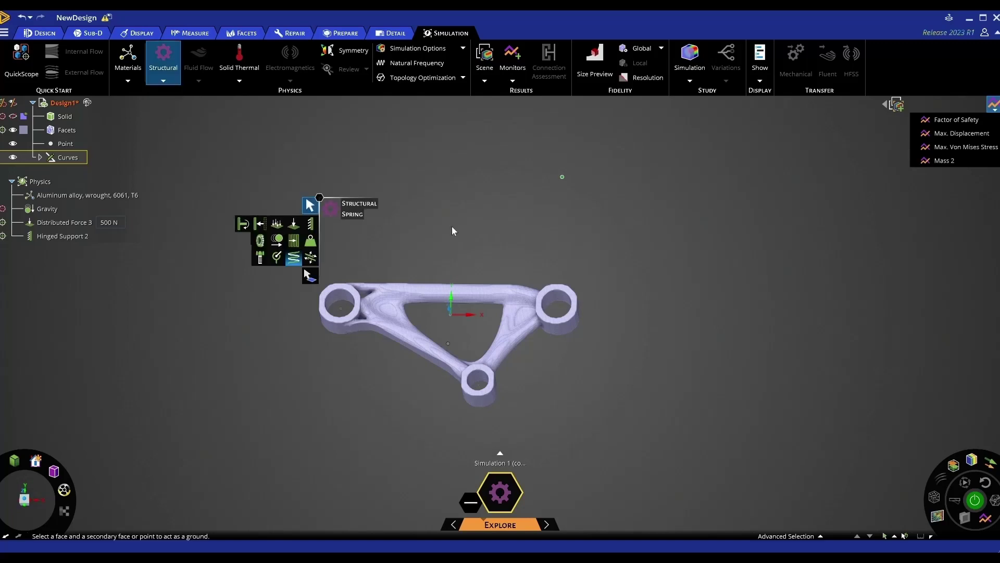
{"action": "left_click", "coordinate": [555, 296]}
{"action": "left_click", "coordinate": [458, 319]}
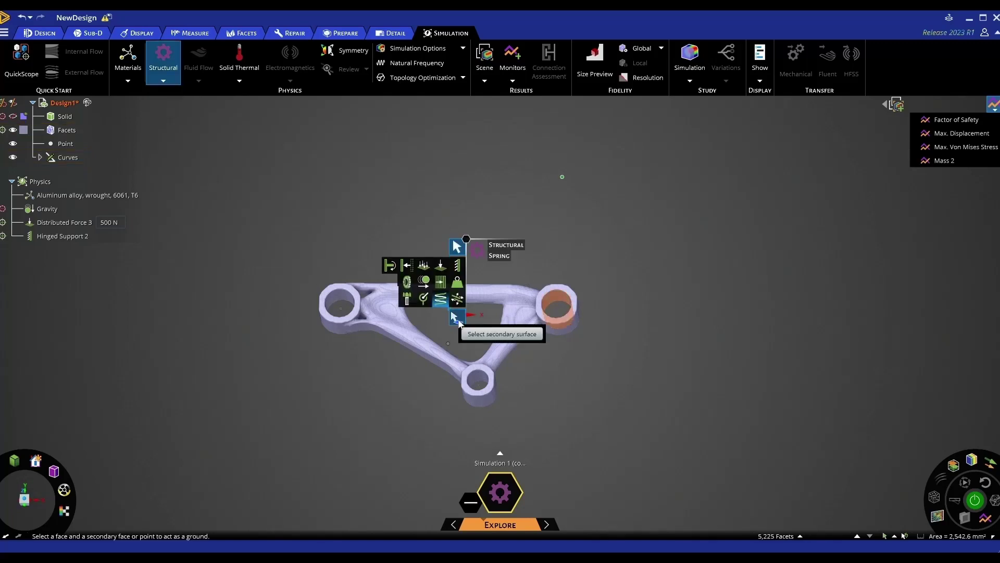
{"action": "left_click", "coordinate": [561, 177]}
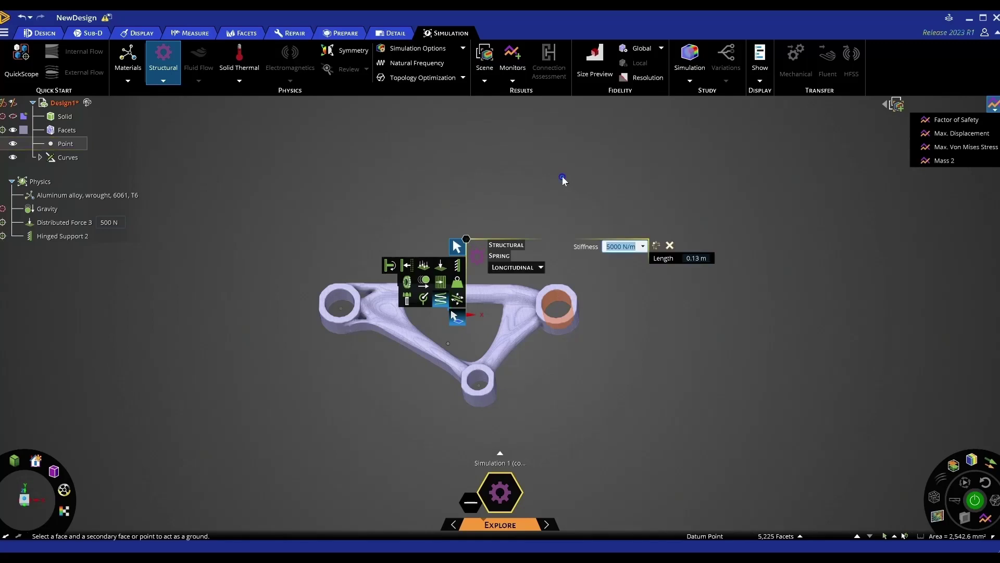
{"action": "left_click", "coordinate": [633, 324]}
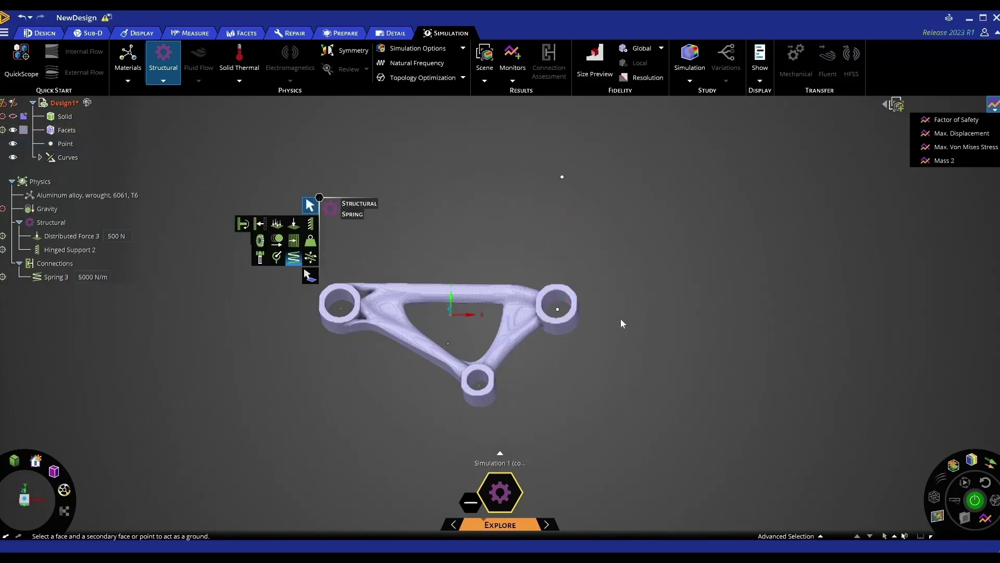
{"action": "key", "text": "Escape"}
Step: Solve the validation simulation and examine the optimized bracket's displacement and factor of safety
{"action": "middle_click_drag", "start_coordinate": [624, 320], "coordinate": [638, 297]}
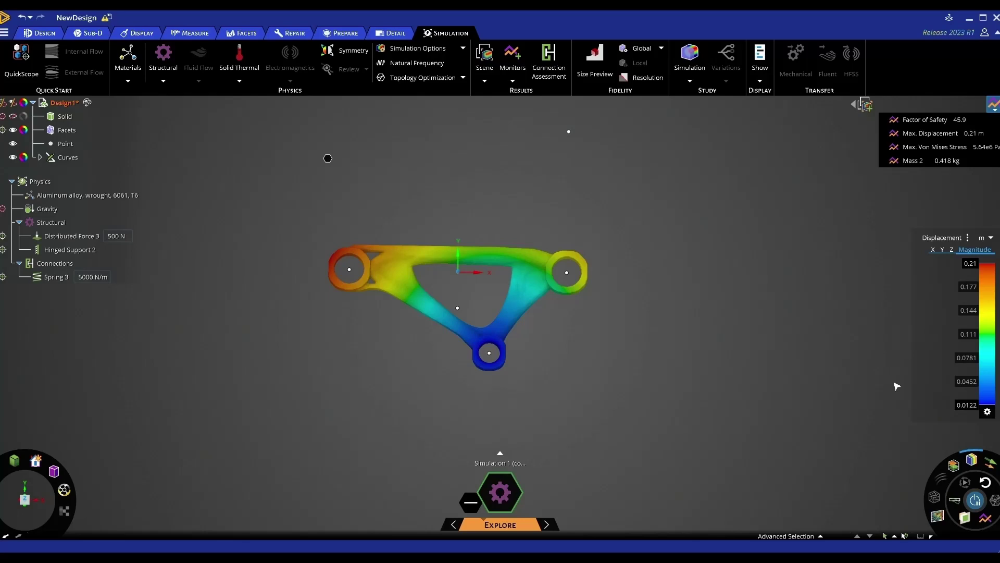
{"action": "left_click", "coordinate": [925, 125]}
{"action": "middle_click_drag", "start_coordinate": [413, 292], "coordinate": [412, 277]}
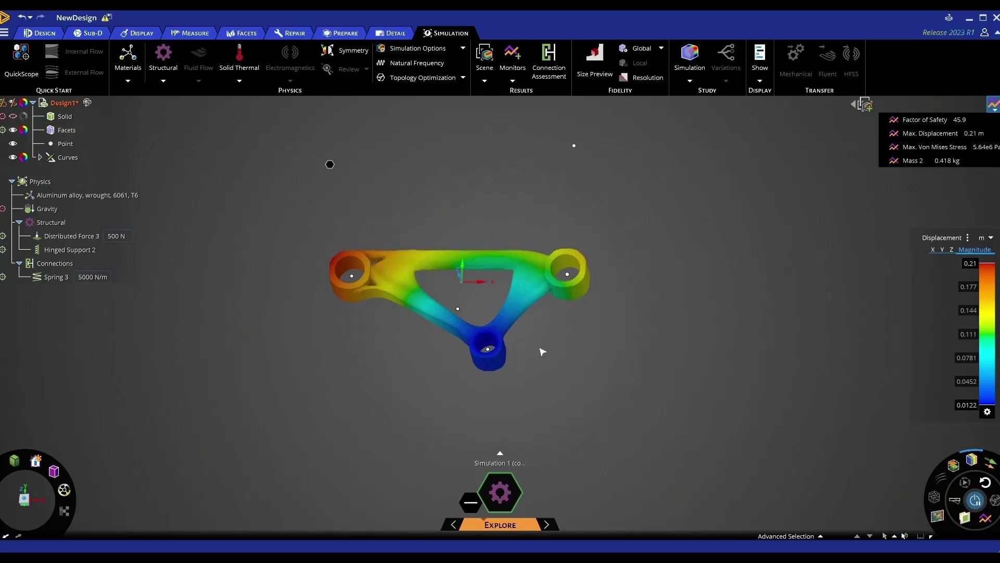